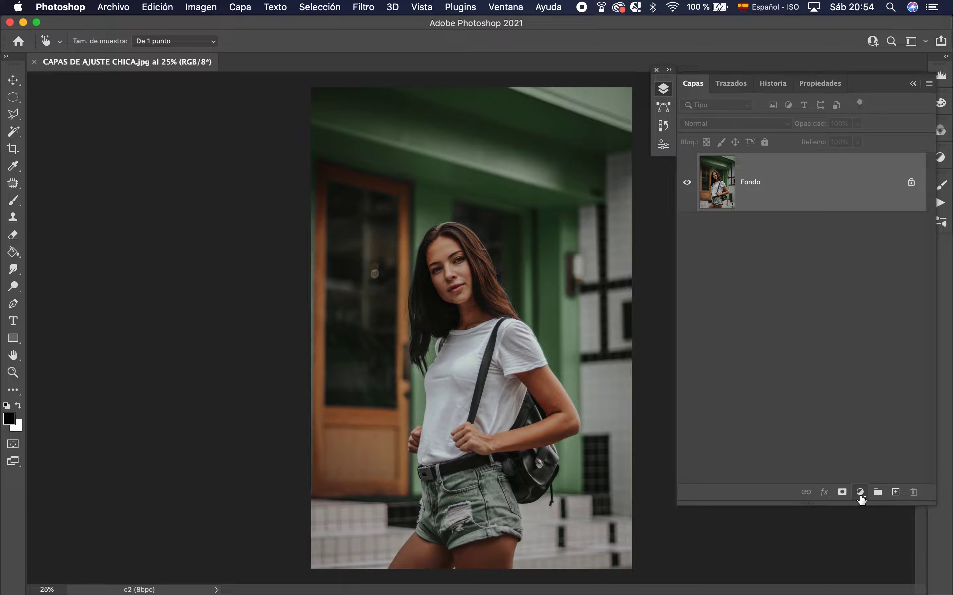
pyautogui.click(860, 495)
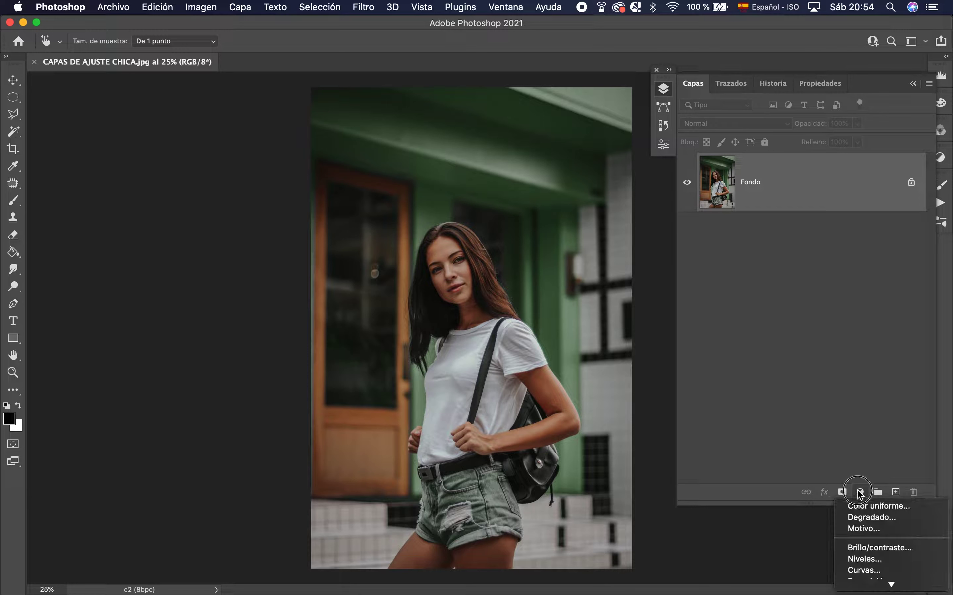
pyautogui.scroll(-2, 891, 492)
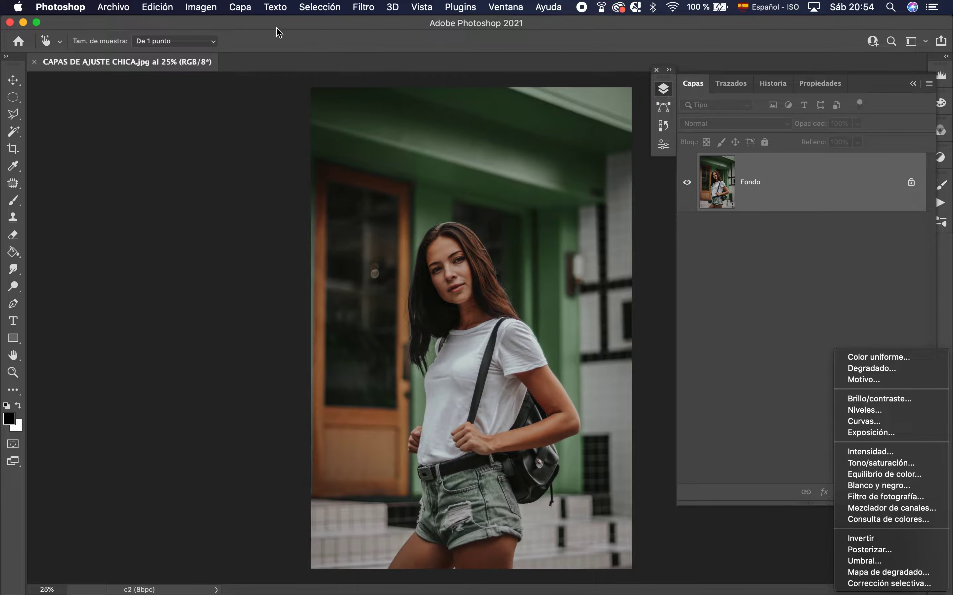
pyautogui.click(236, 12)
pyautogui.click(240, 7)
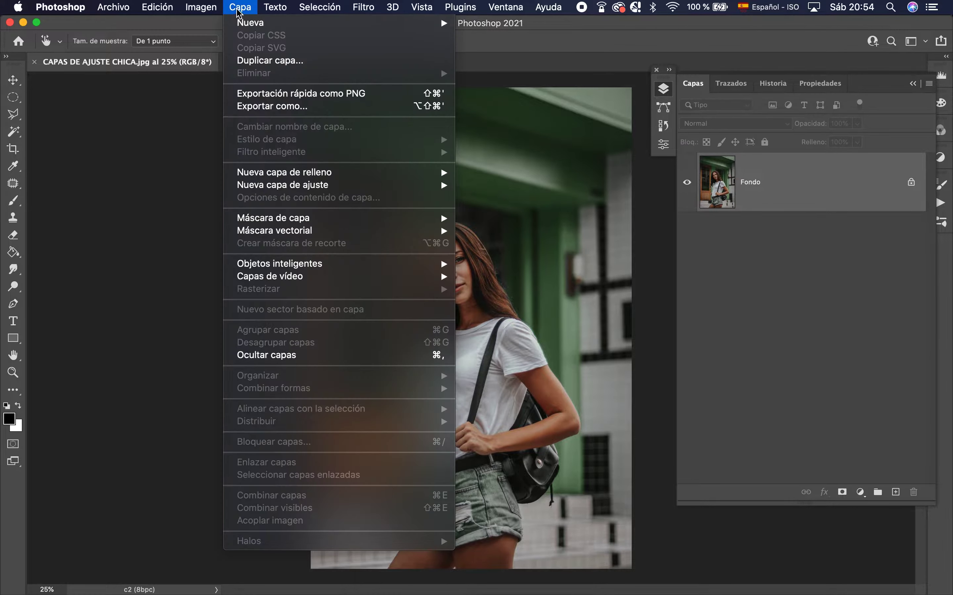
pyautogui.moveTo(283, 184)
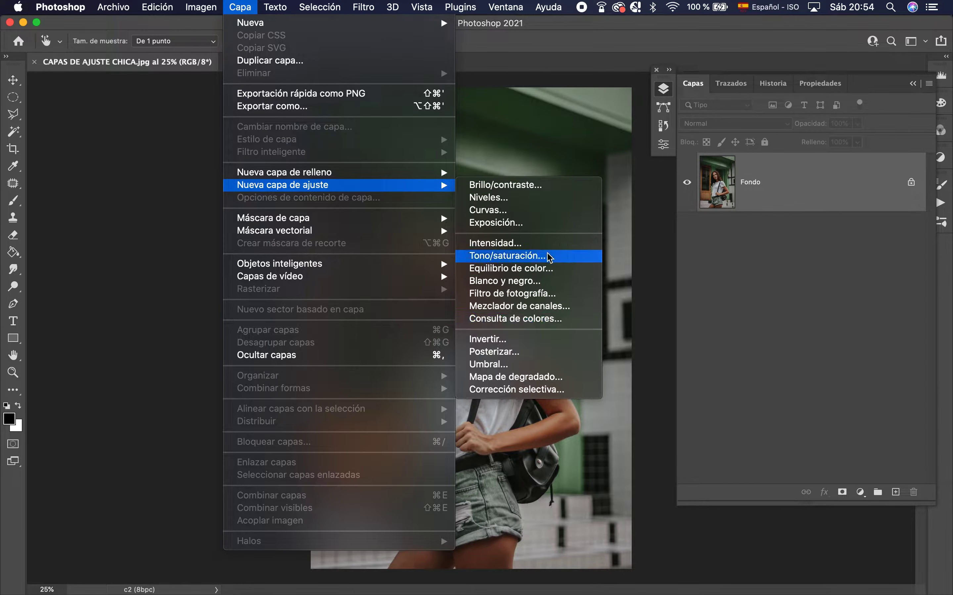
pyautogui.click(822, 201)
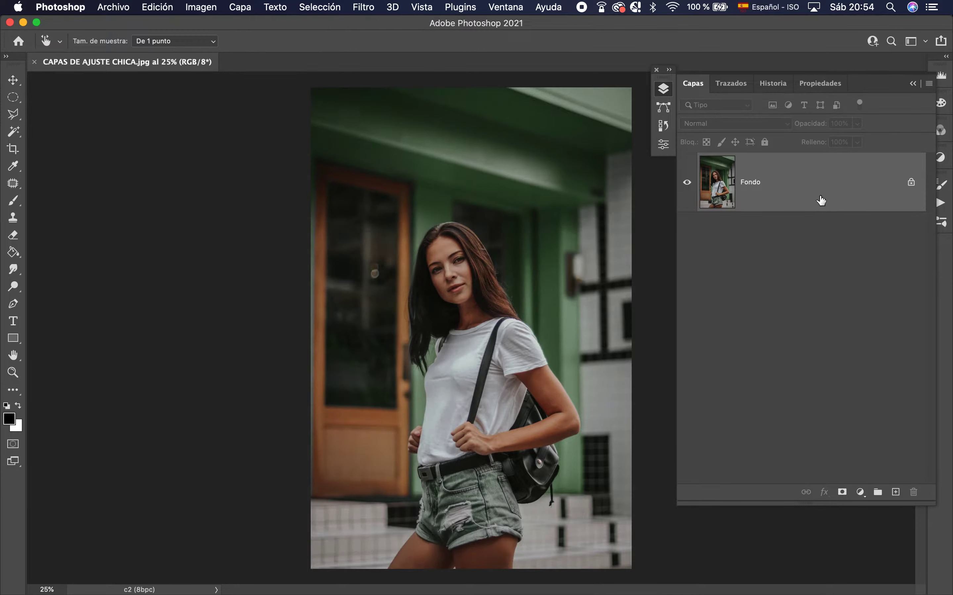
pyautogui.click(862, 493)
pyautogui.scroll(-3, 862, 512)
pyautogui.scroll(-2, 861, 507)
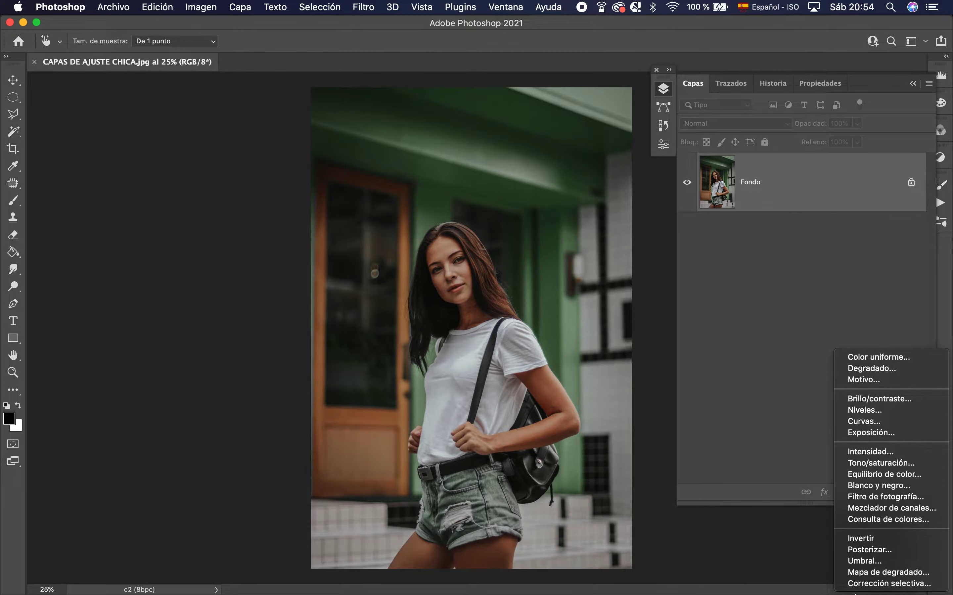
pyautogui.click(874, 401)
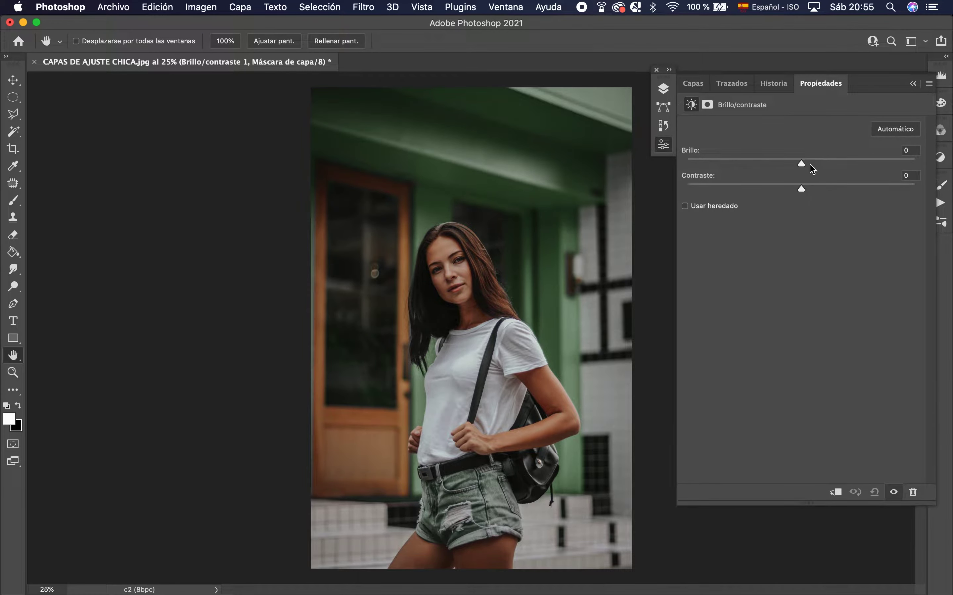
# - Set Brillo/contraste 1 to Brillo 5 and Contraste -3 after trying Automático, then select the layer
pyautogui.moveTo(802, 163); pyautogui.dragTo(828, 170)
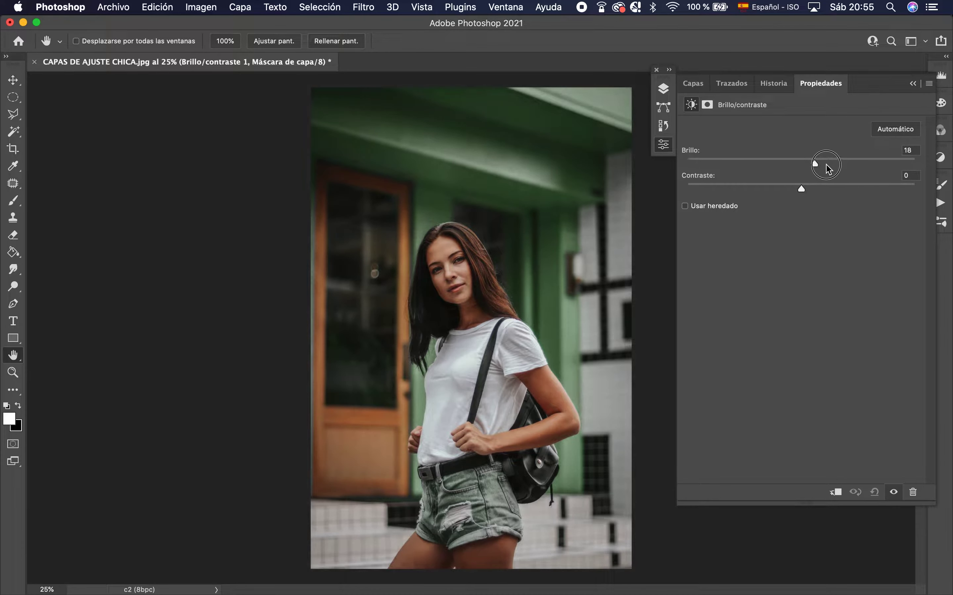
pyautogui.moveTo(828, 169)
pyautogui.mouseDown()
pyautogui.moveTo(752, 168)
pyautogui.moveTo(826, 169)
pyautogui.moveTo(806, 171)
pyautogui.mouseUp()
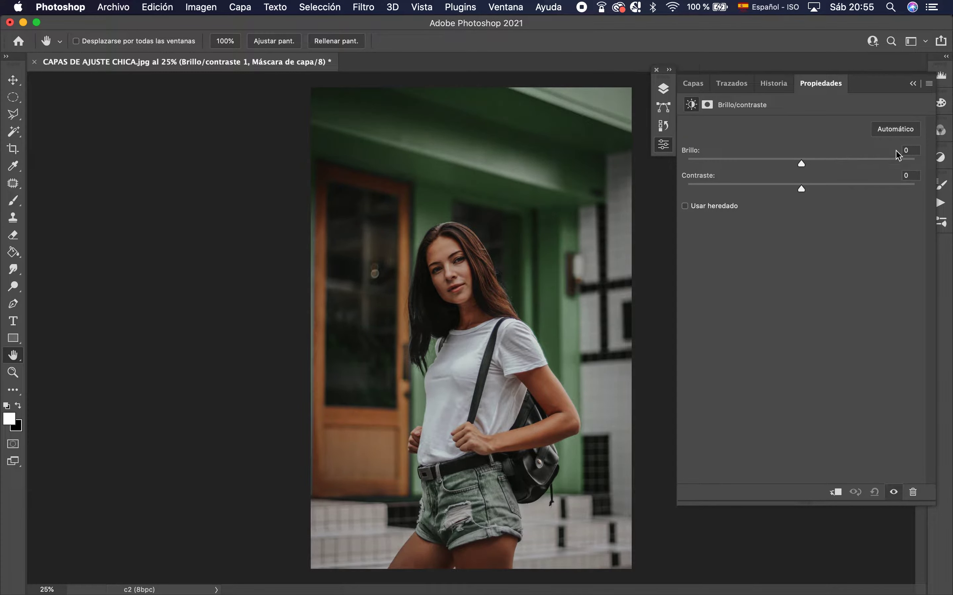
pyautogui.click(888, 131)
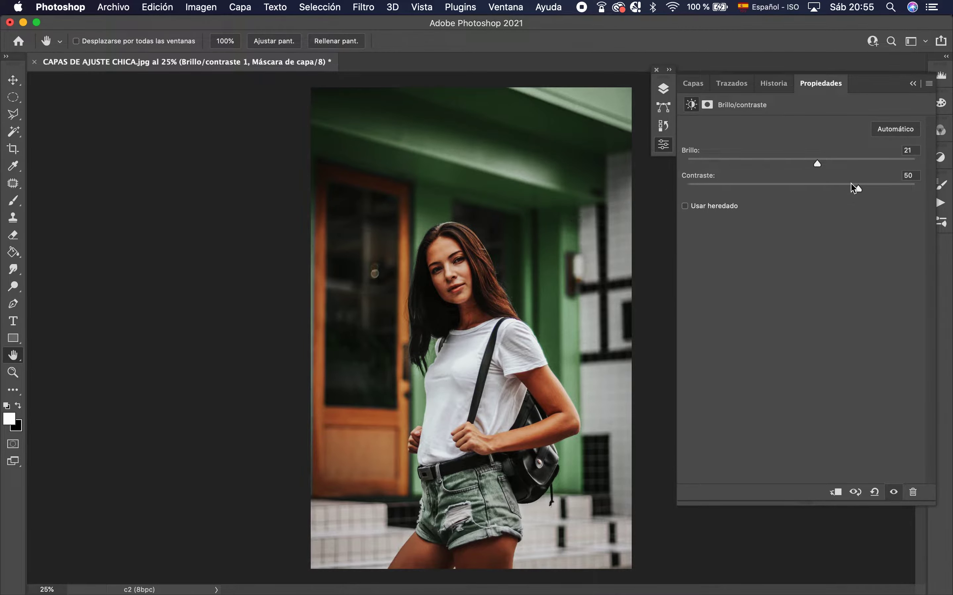
pyautogui.moveTo(818, 164)
pyautogui.mouseDown()
pyautogui.moveTo(805, 164)
pyautogui.moveTo(807, 192)
pyautogui.mouseUp()
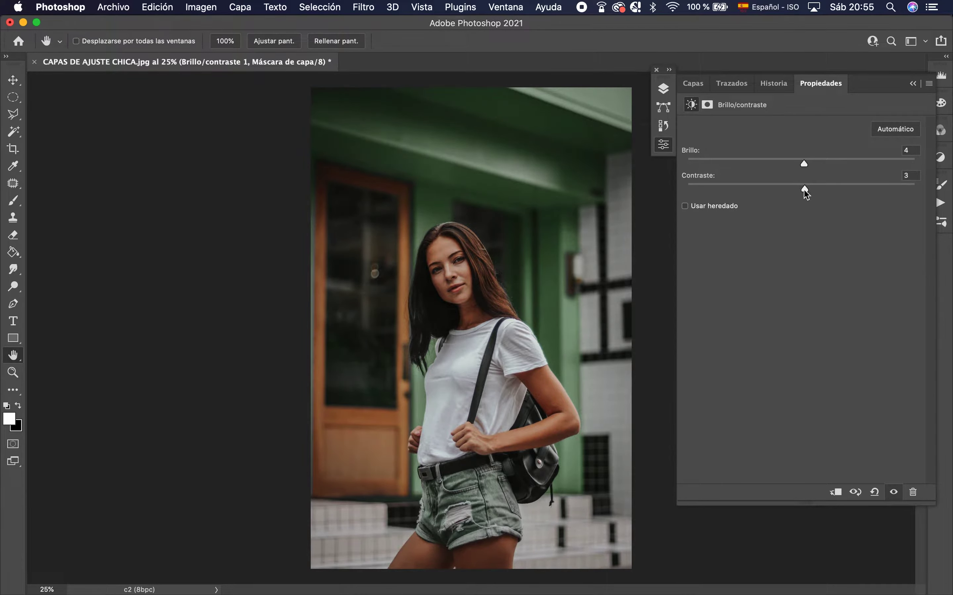
pyautogui.moveTo(808, 165)
pyautogui.mouseDown()
pyautogui.moveTo(793, 192)
pyautogui.moveTo(788, 167)
pyautogui.moveTo(804, 174)
pyautogui.mouseUp()
pyautogui.moveTo(804, 174); pyautogui.dragTo(796, 192)
pyautogui.click(693, 83)
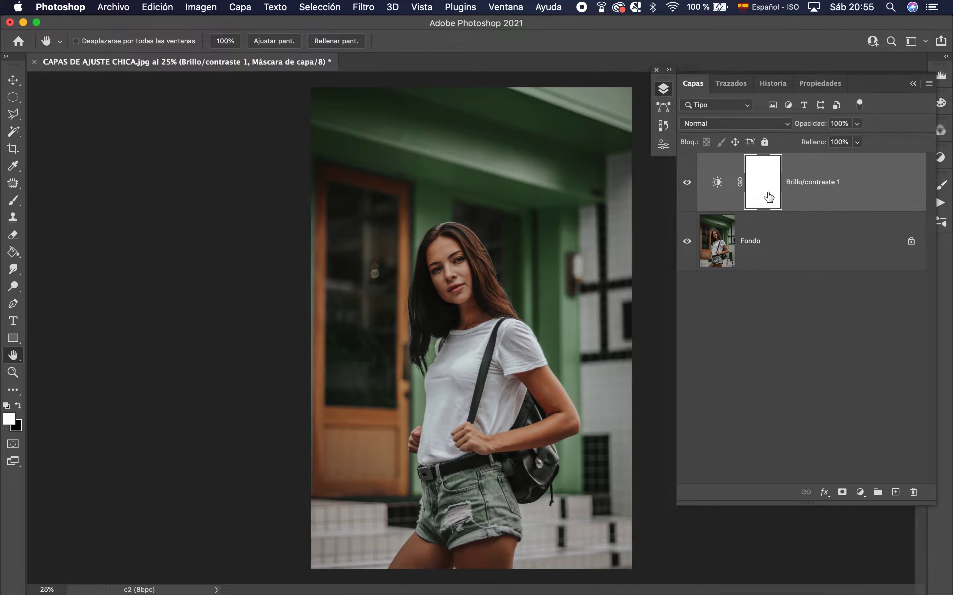
pyautogui.click(718, 184)
# - Select the Brillo/contraste 1 layer mask and invert it to solid black with Cmd+I
pyautogui.doubleClick(717, 185)
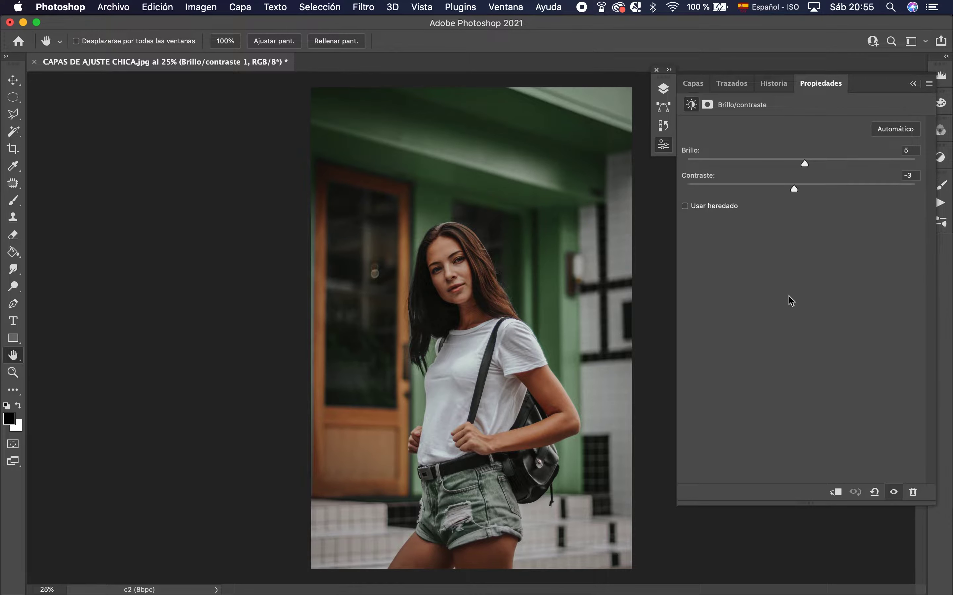
pyautogui.click(691, 86)
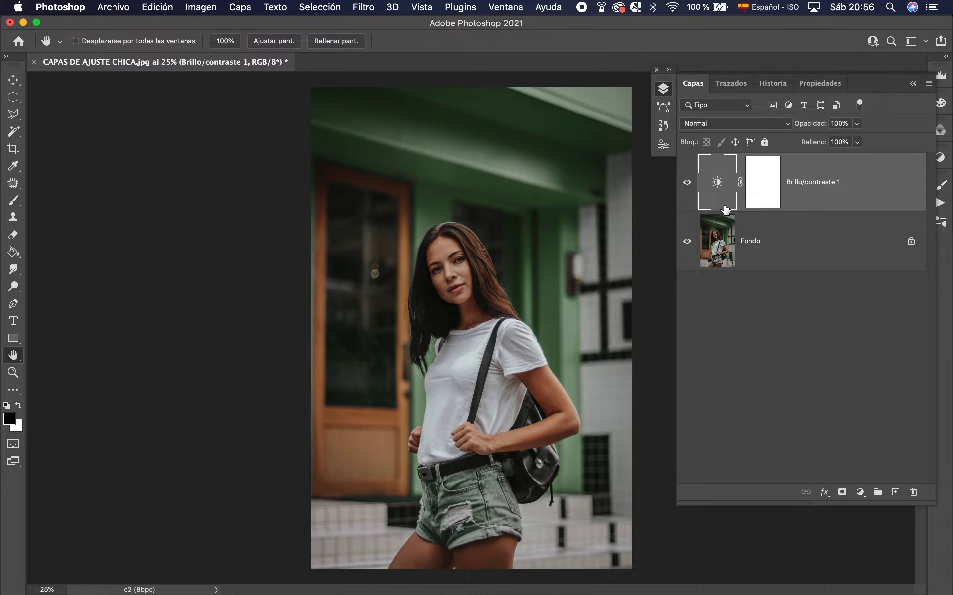
pyautogui.click(760, 187)
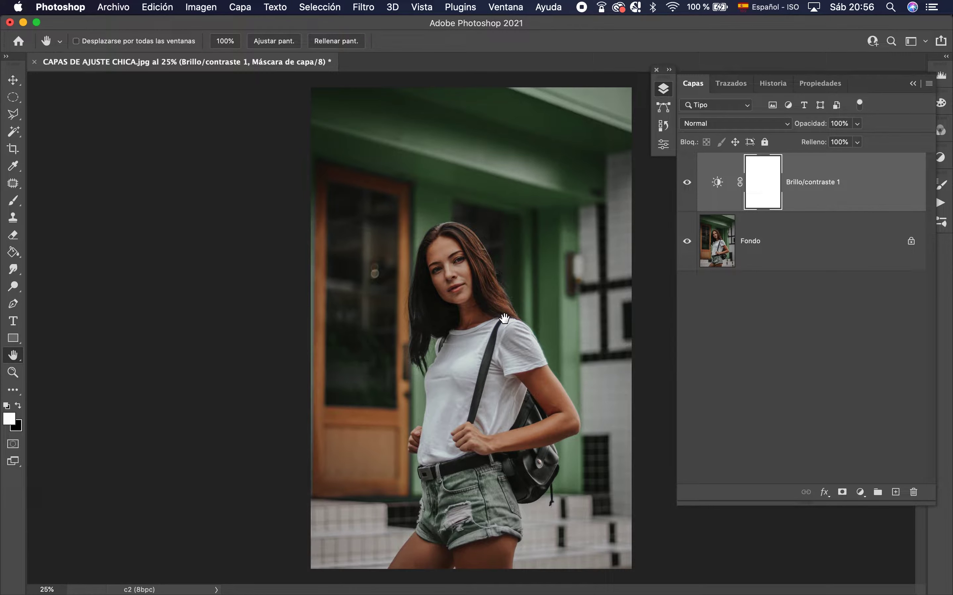
pyautogui.press('super+i')
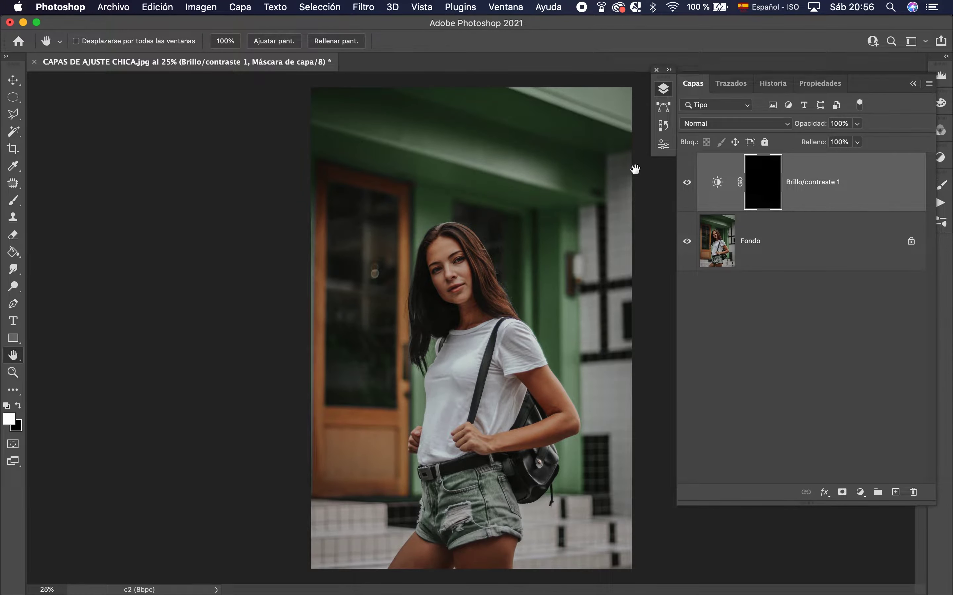
# - With a 264 px Brush, enlarged to 565 px, paint white on the mask over the upper wall
pyautogui.click(13, 200)
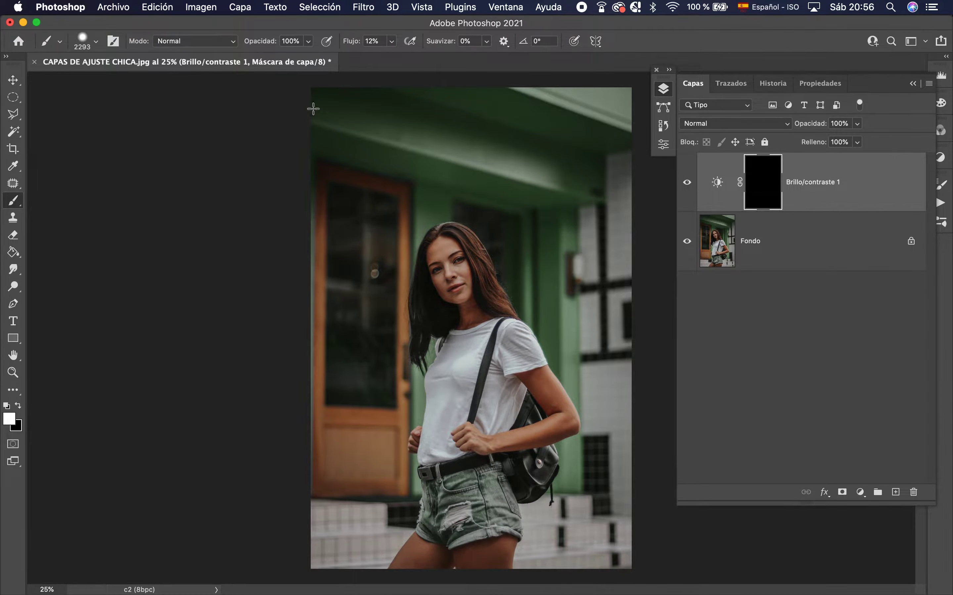
pyautogui.click(96, 41)
pyautogui.moveTo(128, 83); pyautogui.dragTo(144, 82)
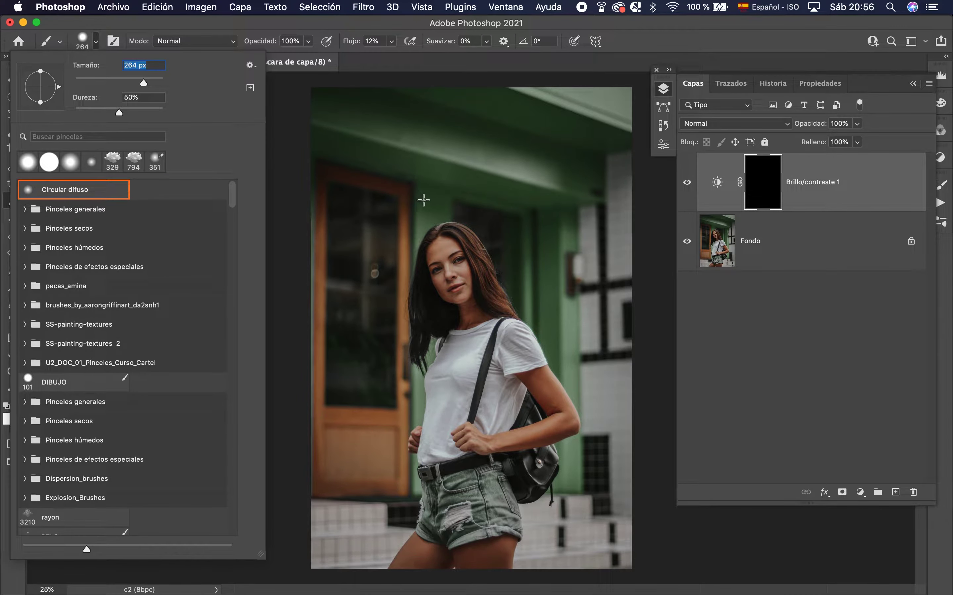
pyautogui.click(760, 192)
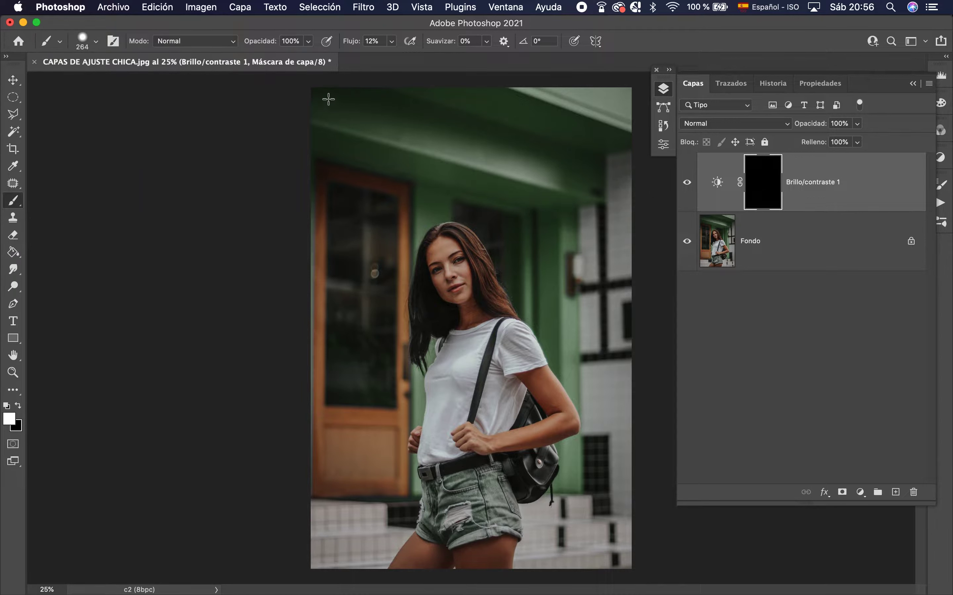
pyautogui.moveTo(345, 141)
pyautogui.mouseDown()
pyautogui.moveTo(341, 194)
pyautogui.moveTo(466, 142)
pyautogui.mouseUp()
pyautogui.press(']')
pyautogui.press(']')
pyautogui.press(']')
pyautogui.moveTo(419, 166); pyautogui.dragTo(328, 134)
# - At 100% flow, paint the remaining background white, excluding the woman, then set brightness to -7
pyautogui.click(392, 41)
pyautogui.moveTo(390, 56); pyautogui.dragTo(445, 56)
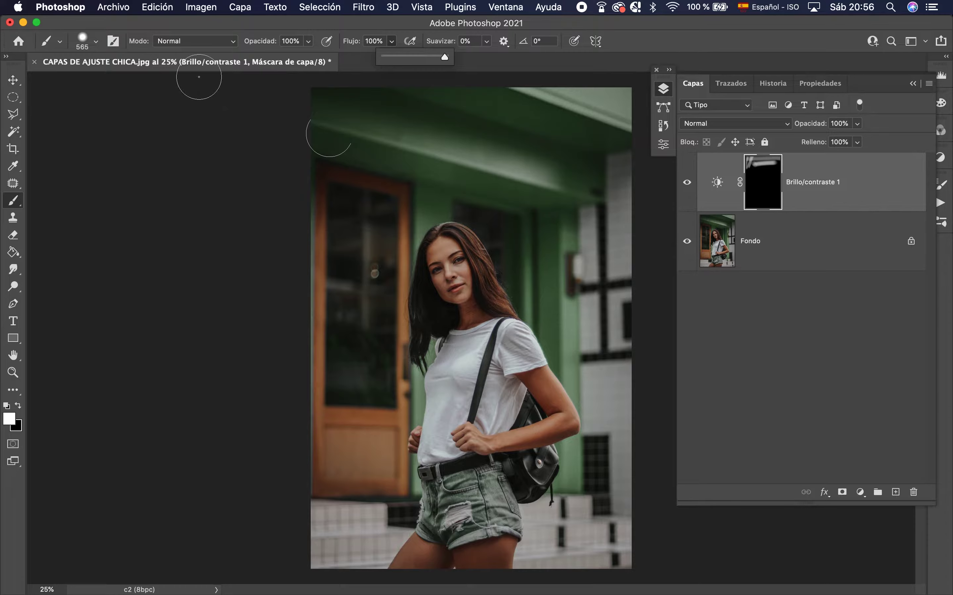
pyautogui.click(95, 41)
pyautogui.moveTo(154, 82); pyautogui.dragTo(153, 83)
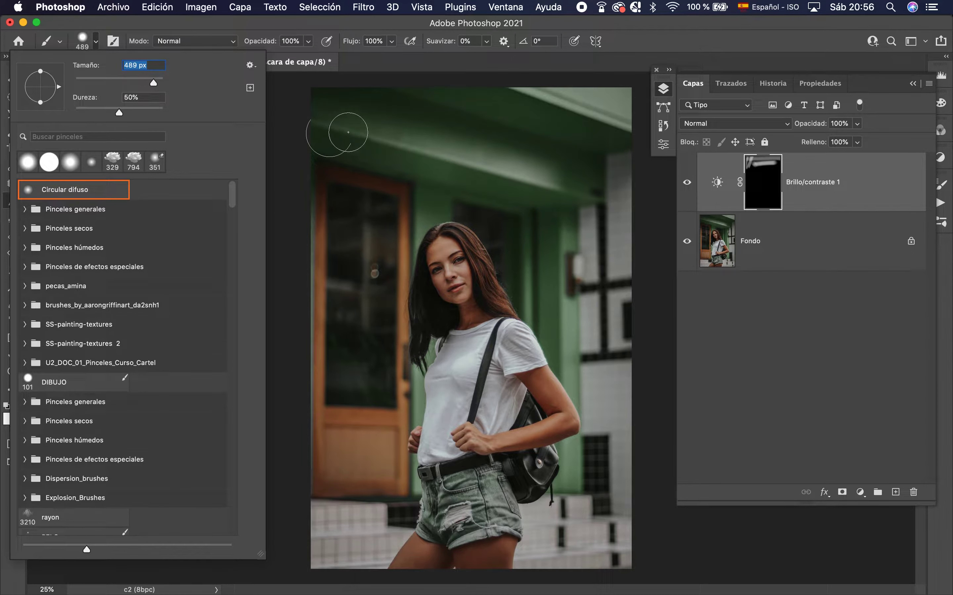
pyautogui.moveTo(331, 128)
pyautogui.mouseDown()
pyautogui.moveTo(418, 158)
pyautogui.moveTo(321, 173)
pyautogui.mouseUp()
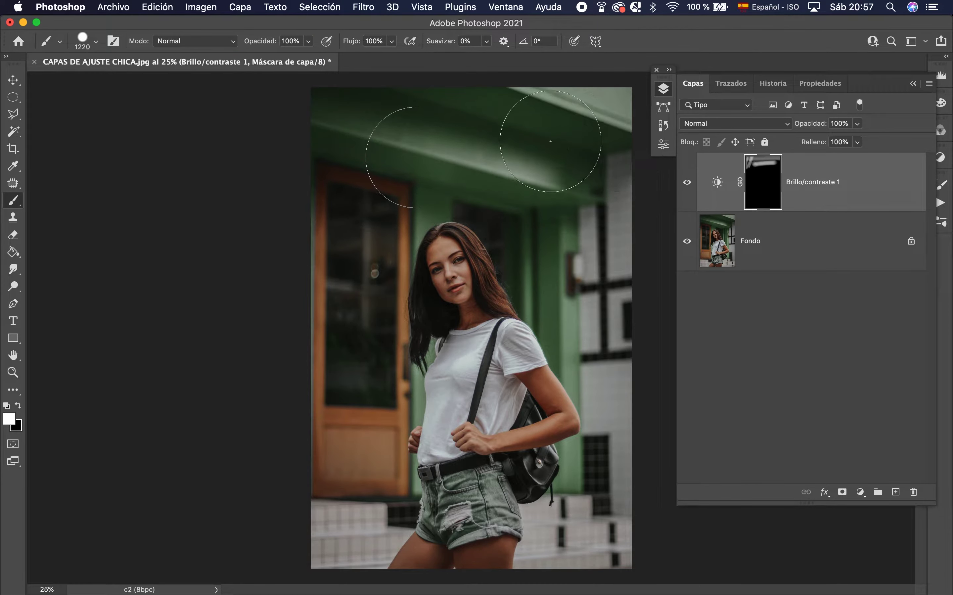
pyautogui.moveTo(356, 301); pyautogui.dragTo(590, 195)
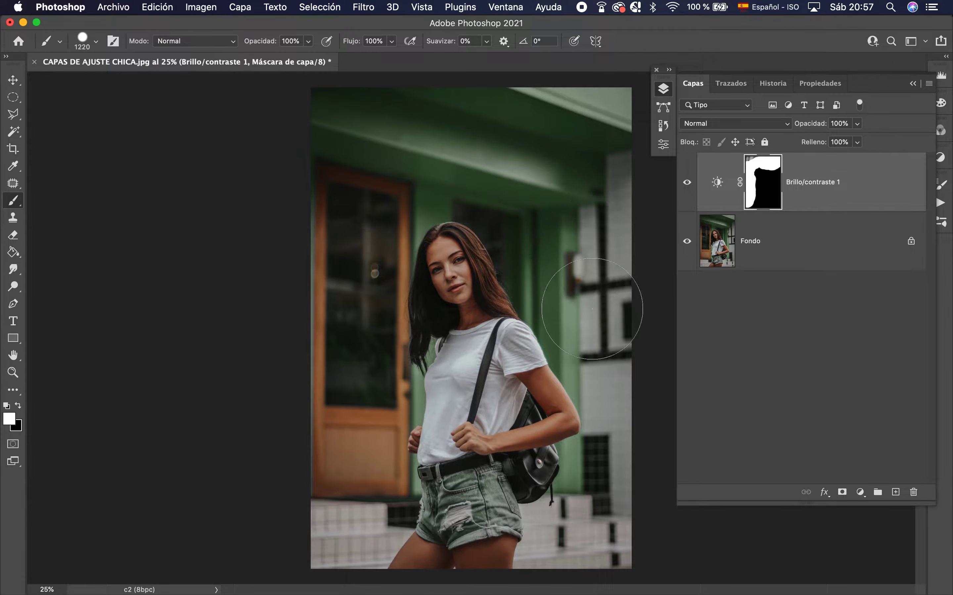
pyautogui.moveTo(601, 511); pyautogui.dragTo(608, 563)
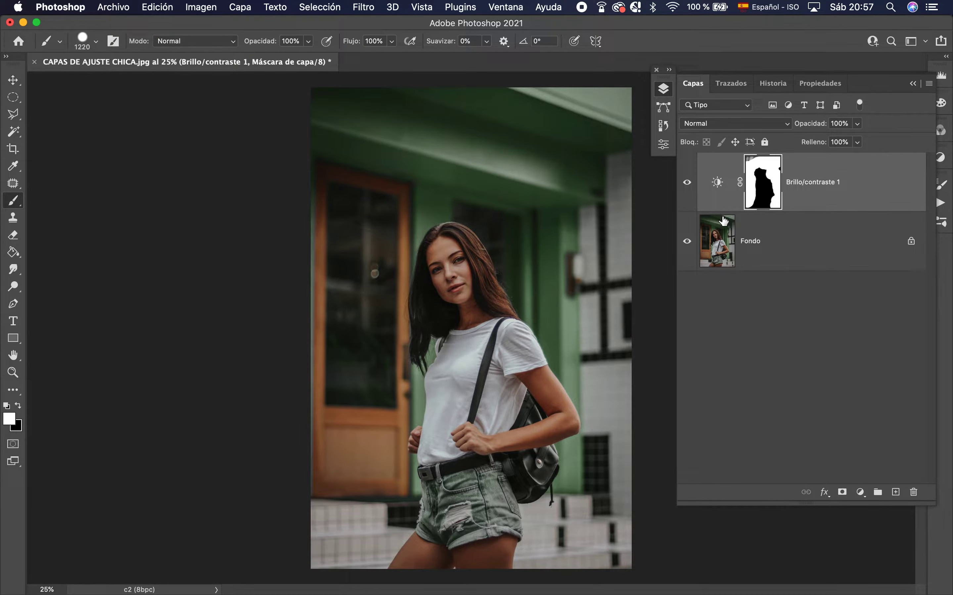
pyautogui.doubleClick(727, 181)
pyautogui.moveTo(805, 162)
pyautogui.mouseDown()
pyautogui.moveTo(828, 163)
pyautogui.moveTo(796, 163)
pyautogui.mouseUp()
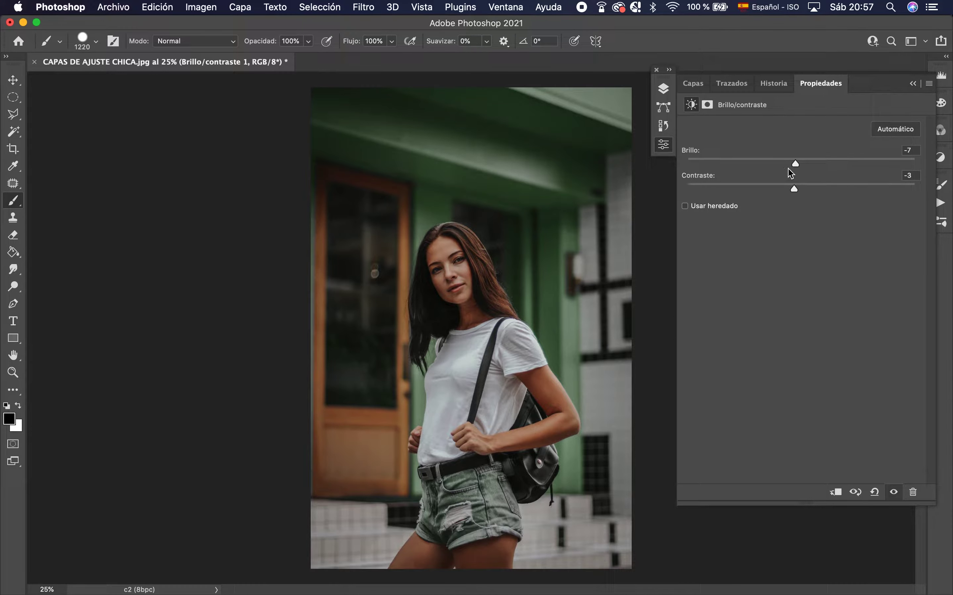
# - Lower the Brillo/contraste 1 brightness to about -35 to darken the background further
pyautogui.moveTo(796, 163); pyautogui.dragTo(775, 164)
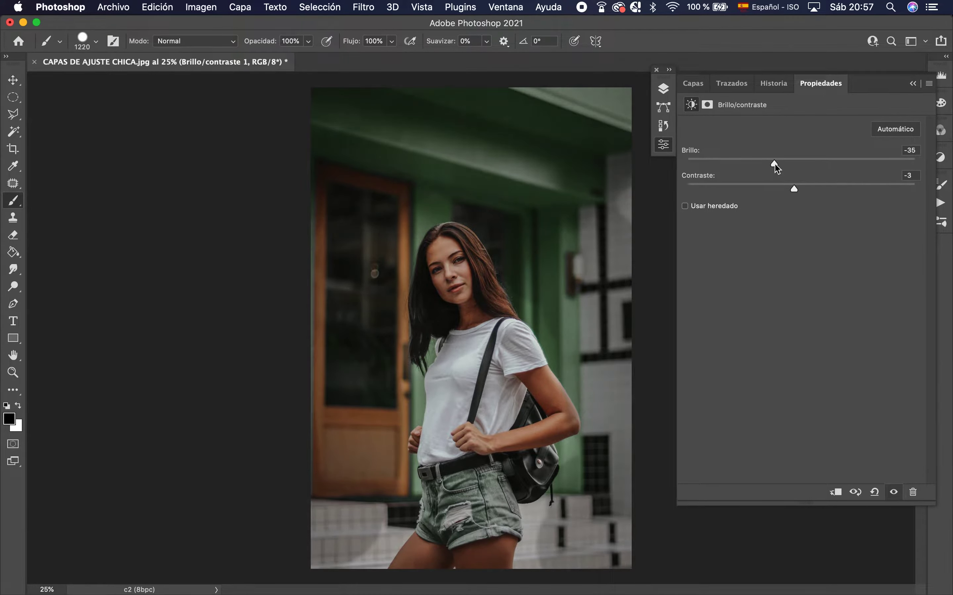
pyautogui.click(694, 83)
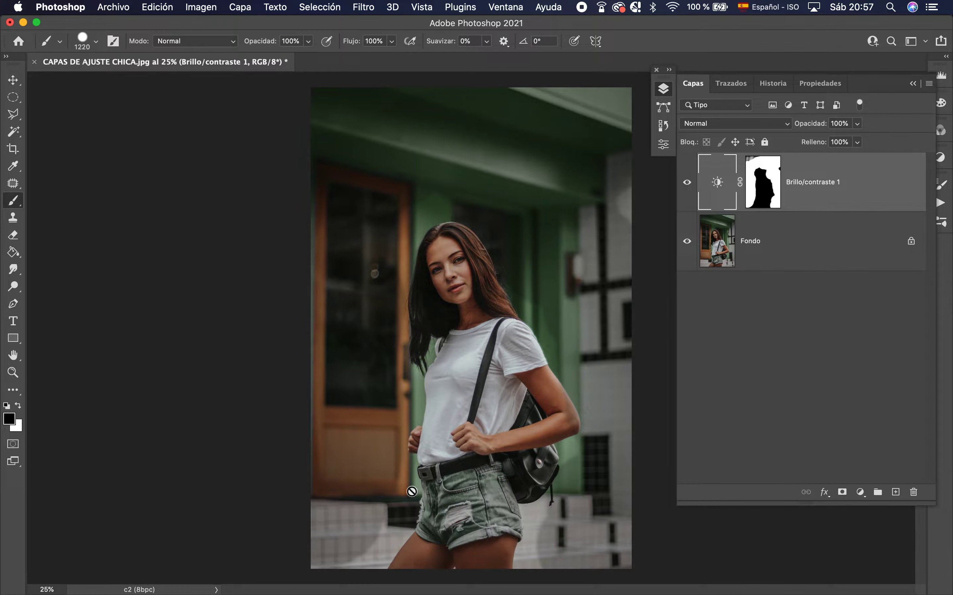
pyautogui.click(96, 41)
# - With a soft 0% hardness brush, paint white on the mask around the head and hair
pyautogui.moveTo(154, 83); pyautogui.dragTo(148, 82)
pyautogui.moveTo(78, 125); pyautogui.dragTo(72, 124)
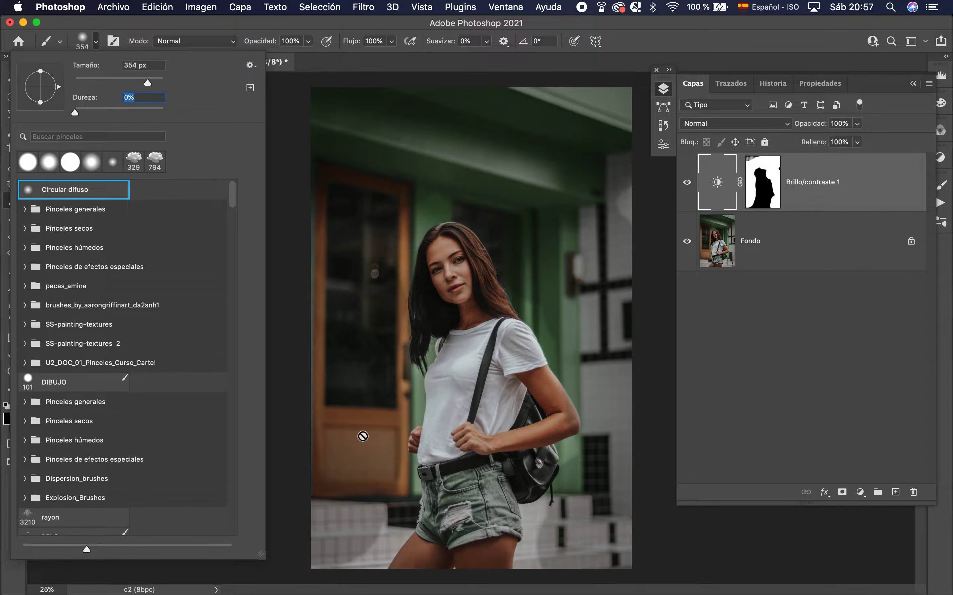
pyautogui.click(753, 203)
pyautogui.press('x')
pyautogui.moveTo(348, 497)
pyautogui.mouseDown()
pyautogui.moveTo(382, 519)
pyautogui.moveTo(364, 578)
pyautogui.mouseUp()
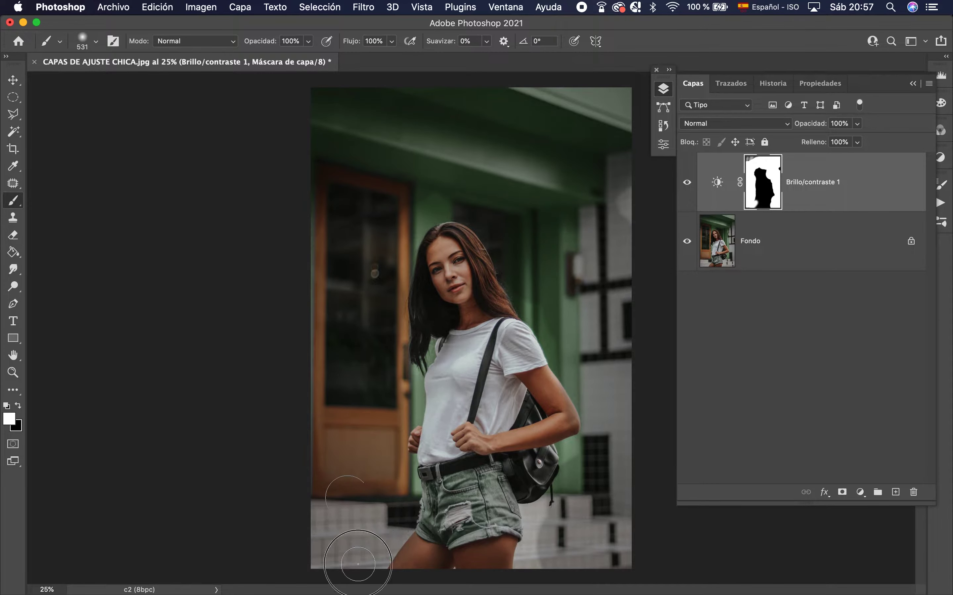
pyautogui.moveTo(410, 374)
pyautogui.mouseDown()
pyautogui.moveTo(419, 318)
pyautogui.moveTo(394, 251)
pyautogui.moveTo(455, 203)
pyautogui.mouseUp()
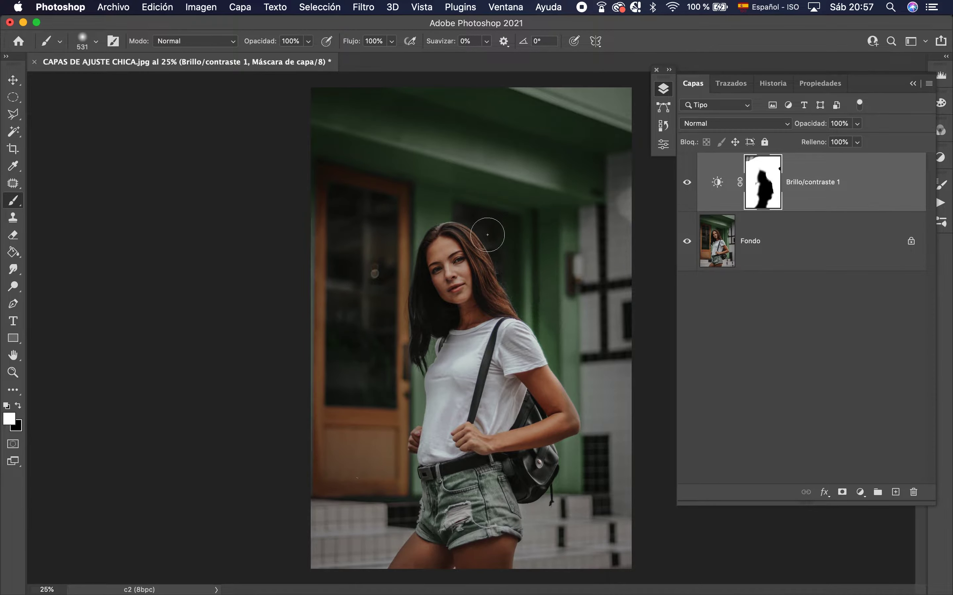
pyautogui.click(441, 214)
pyautogui.moveTo(440, 214)
pyautogui.mouseDown()
pyautogui.moveTo(564, 370)
pyautogui.moveTo(591, 445)
pyautogui.mouseUp()
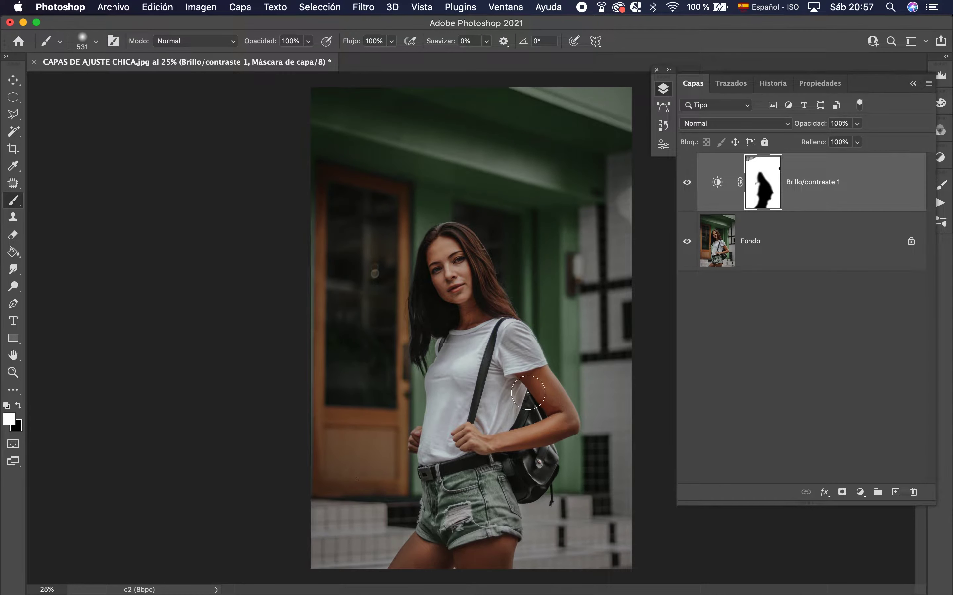
# - Touch up the mask, toggle the adjustment to compare, and paint black off the arm
pyautogui.click(541, 521)
pyautogui.moveTo(345, 95); pyautogui.dragTo(313, 132)
pyautogui.click(552, 175)
pyautogui.click(689, 185)
pyautogui.click(686, 184)
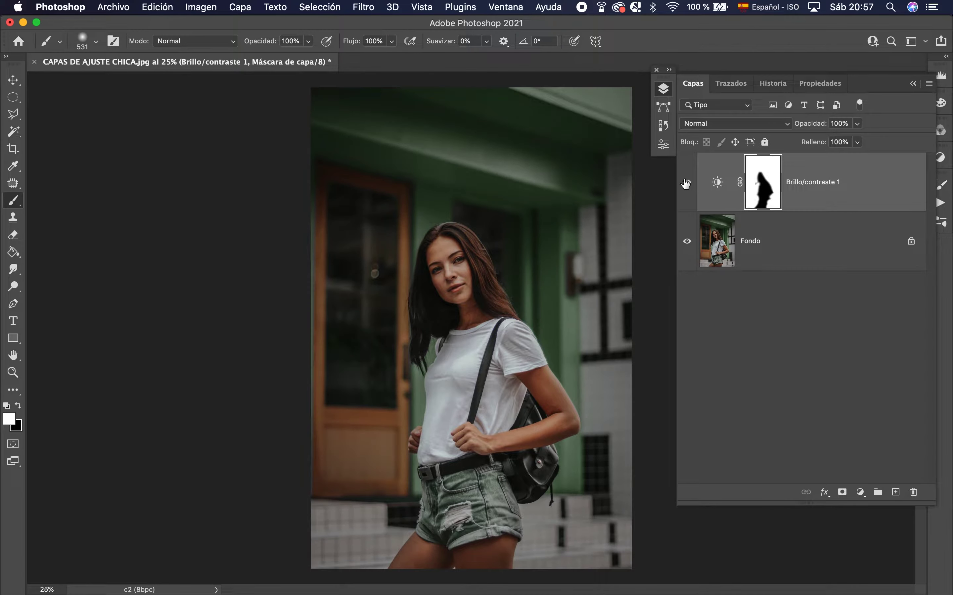
pyautogui.click(686, 184)
pyautogui.press('x')
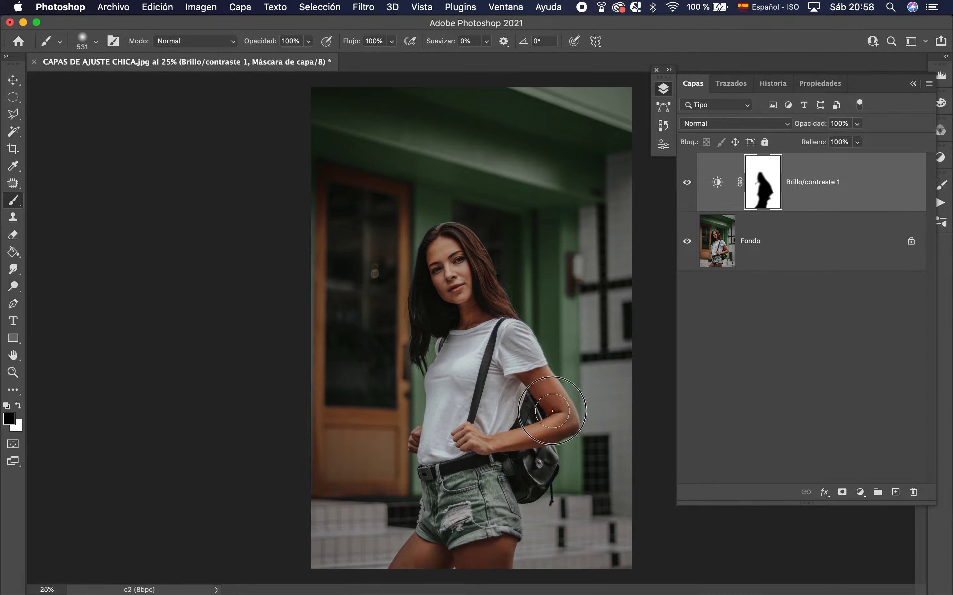
pyautogui.moveTo(560, 415); pyautogui.dragTo(511, 354)
pyautogui.press('x')
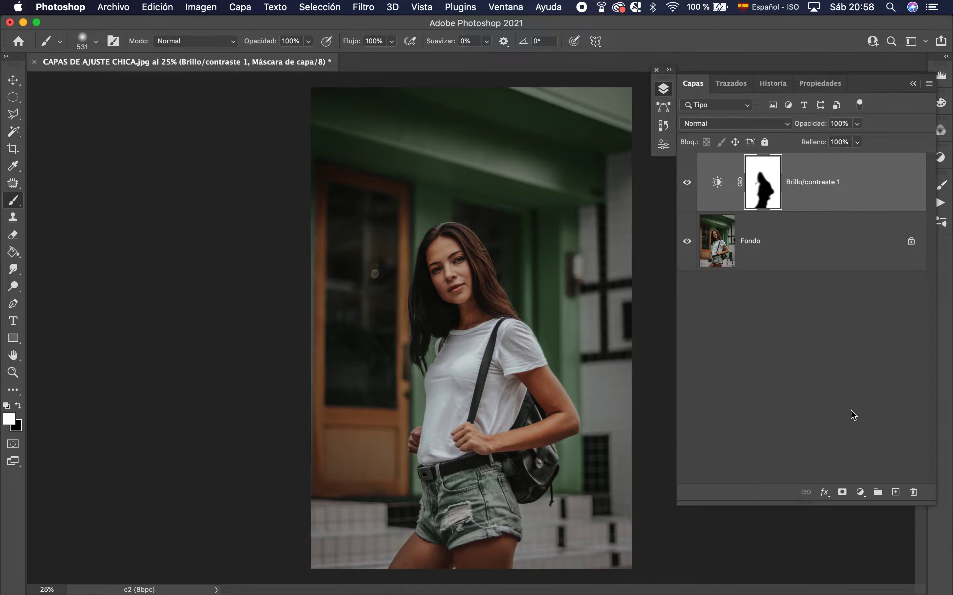
# - Lower the Brillo/contraste 1 layer opacity to 76%
pyautogui.click(857, 124)
pyautogui.moveTo(860, 139); pyautogui.dragTo(845, 145)
pyautogui.click(861, 492)
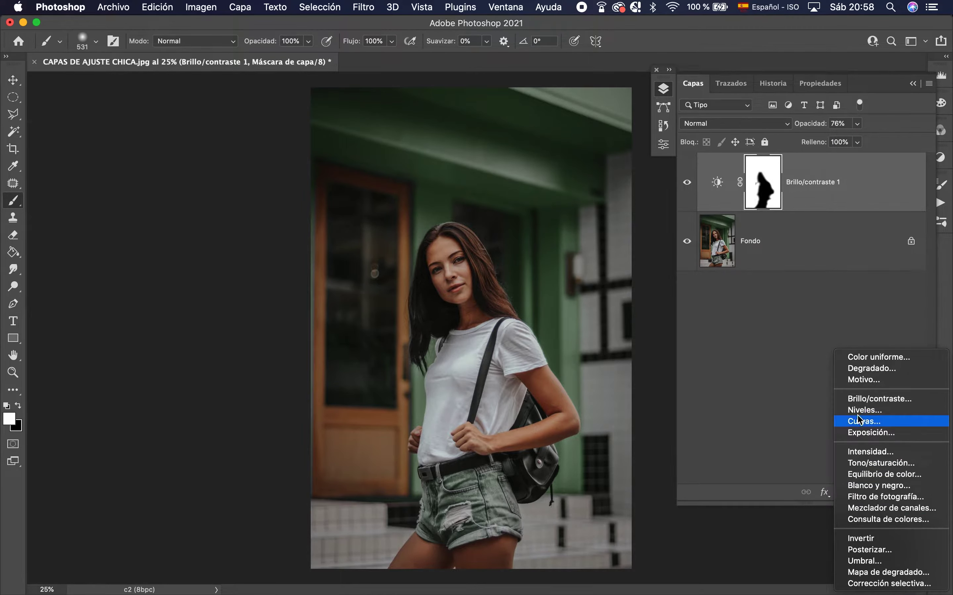
# - Add a Curvas 1 layer and a Niveles 1 levels layer, then drag its input and output sliders
pyautogui.click(863, 421)
pyautogui.click(860, 493)
pyautogui.click(862, 515)
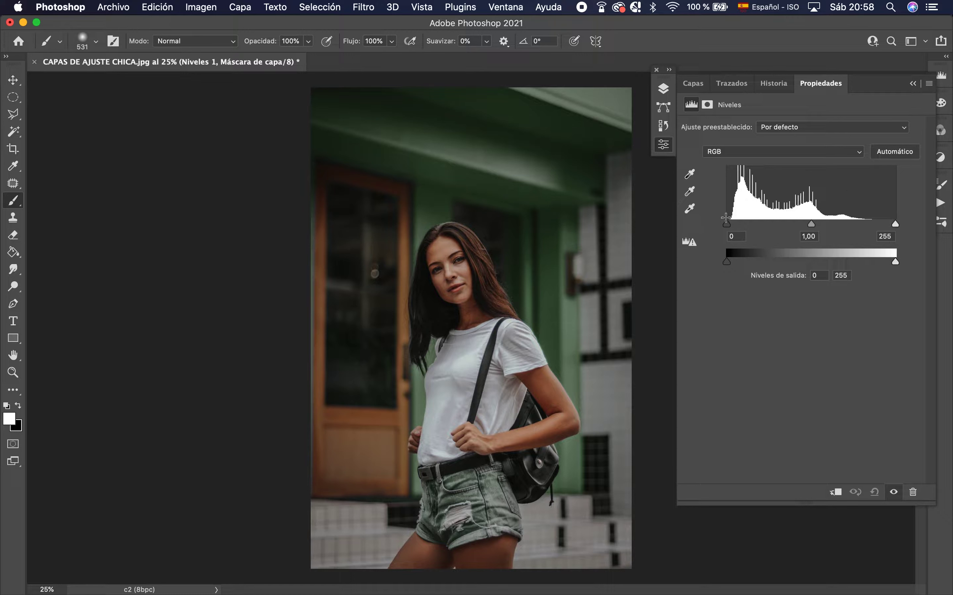
pyautogui.moveTo(731, 225); pyautogui.dragTo(732, 222)
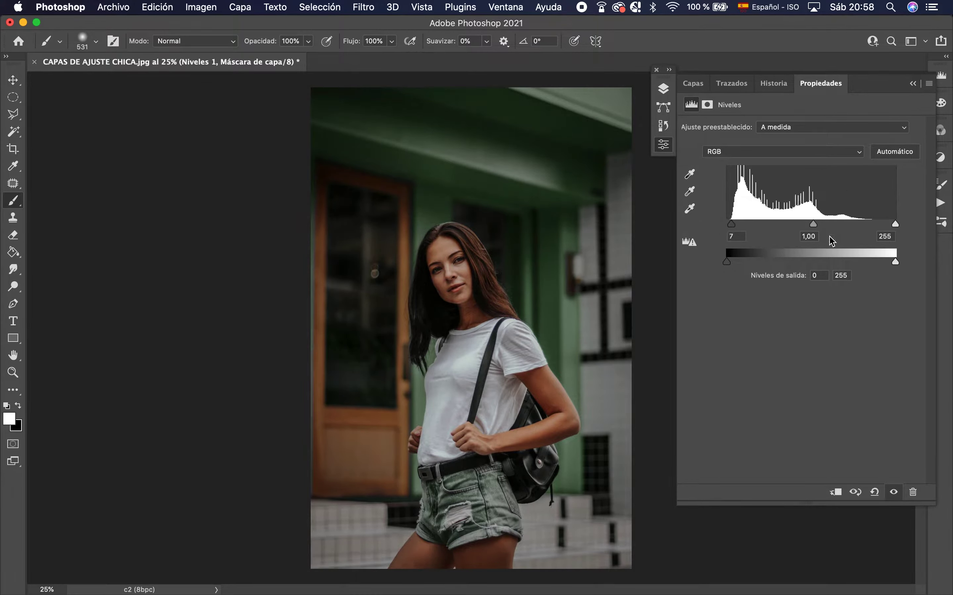
pyautogui.moveTo(896, 224); pyautogui.dragTo(876, 229)
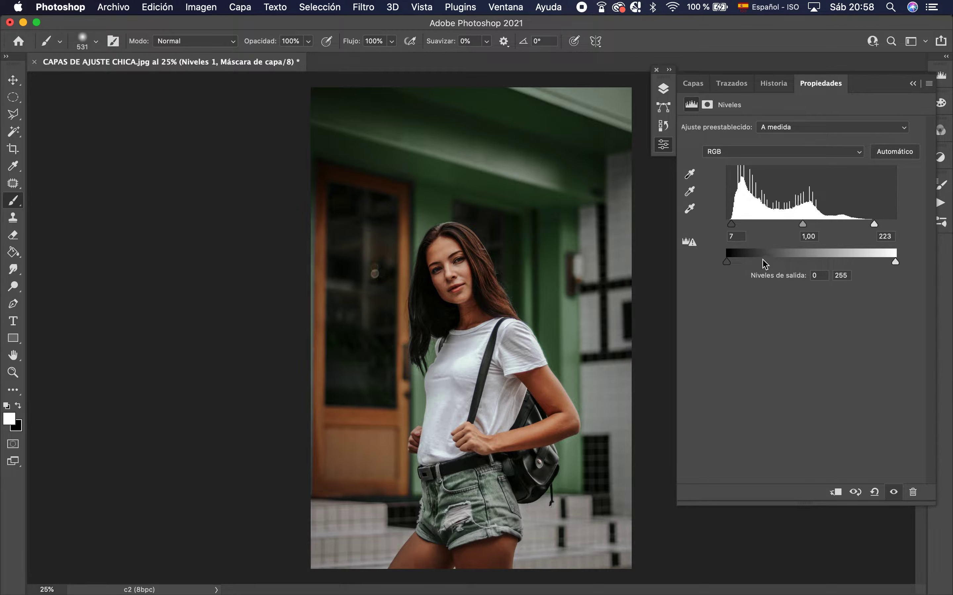
pyautogui.moveTo(806, 228); pyautogui.dragTo(804, 234)
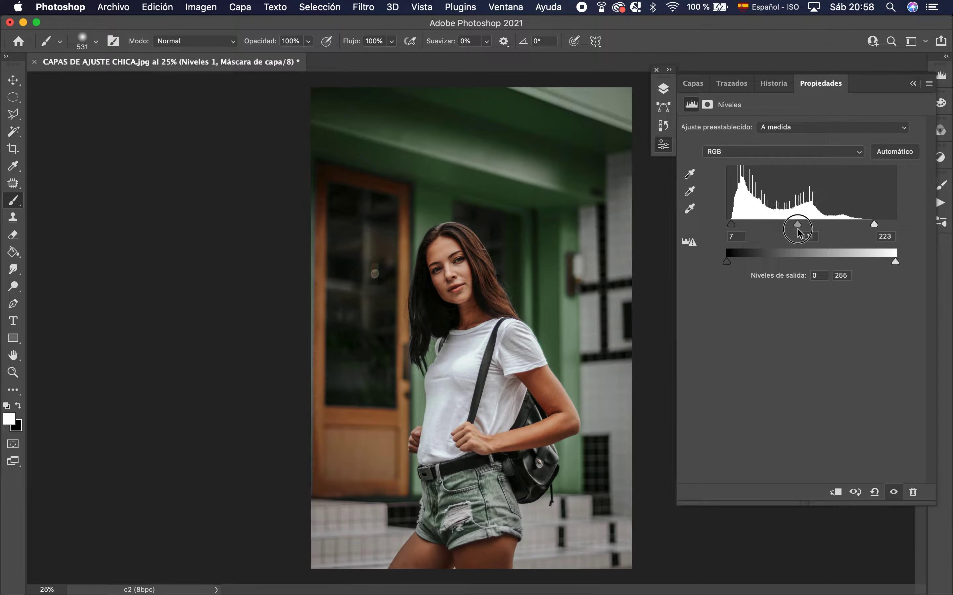
pyautogui.moveTo(803, 234); pyautogui.dragTo(807, 235)
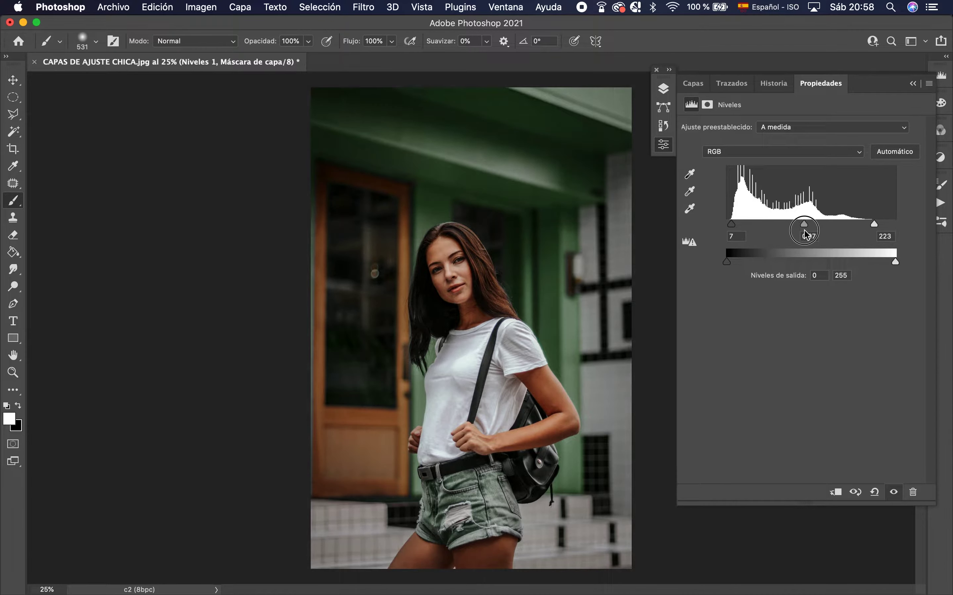
pyautogui.moveTo(875, 225); pyautogui.dragTo(892, 231)
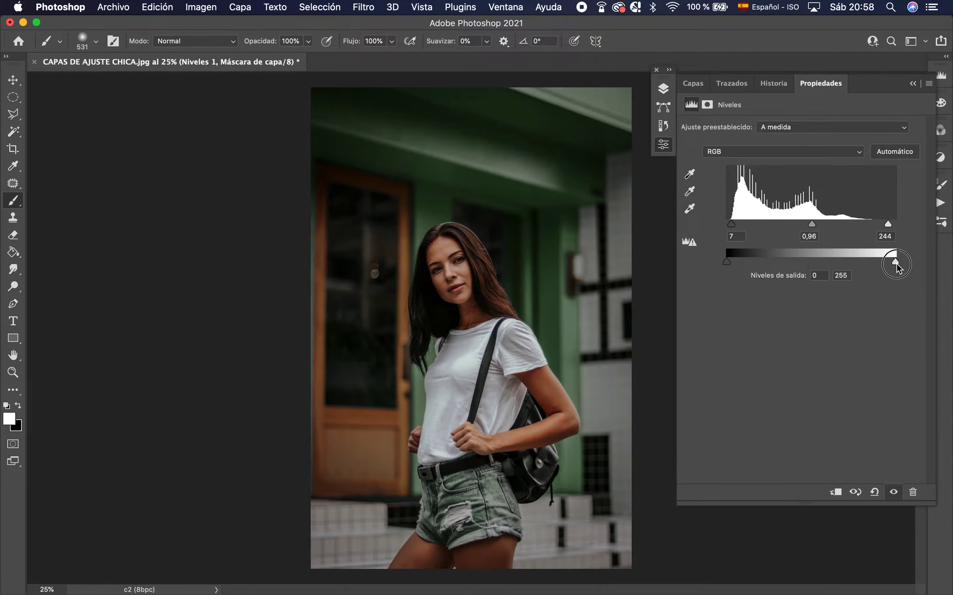
pyautogui.moveTo(897, 264); pyautogui.dragTo(914, 272)
pyautogui.moveTo(727, 262)
pyautogui.mouseDown()
pyautogui.moveTo(753, 268)
pyautogui.moveTo(718, 270)
pyautogui.mouseUp()
# - Apply Automático levels, giving Niveles 1 input levels of 15, 1,16 and 229
pyautogui.click(871, 131)
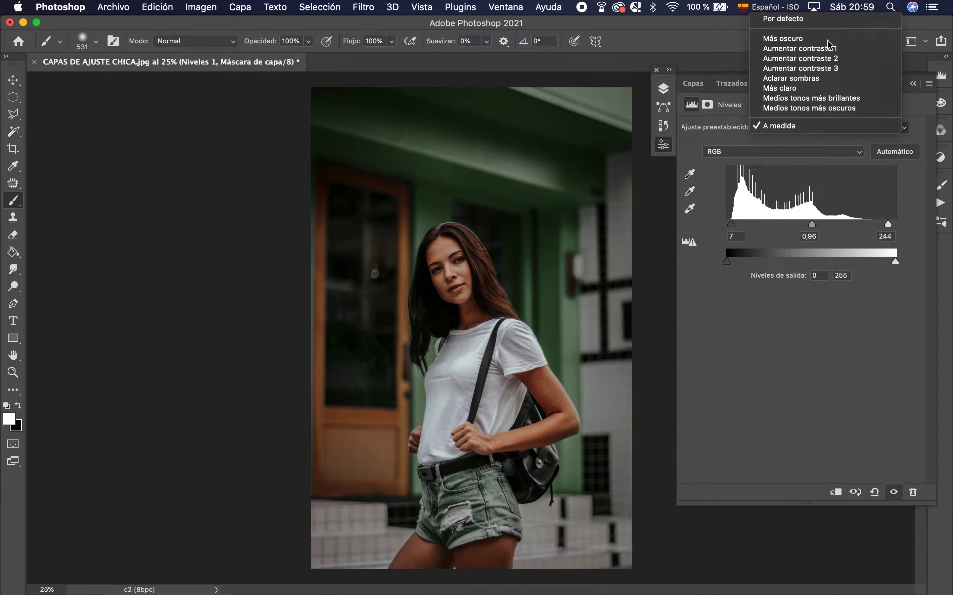
pyautogui.click(817, 128)
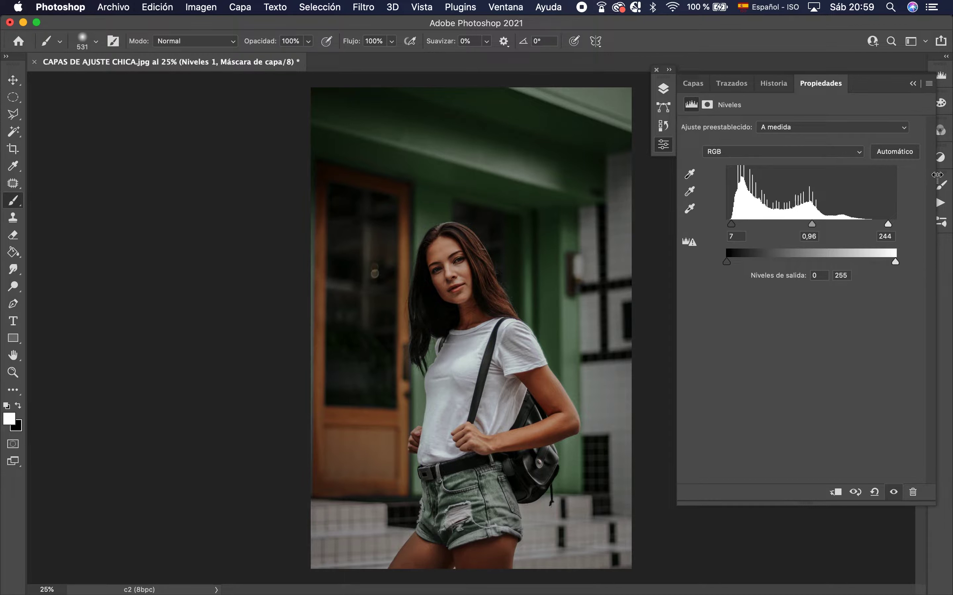
pyautogui.click(896, 153)
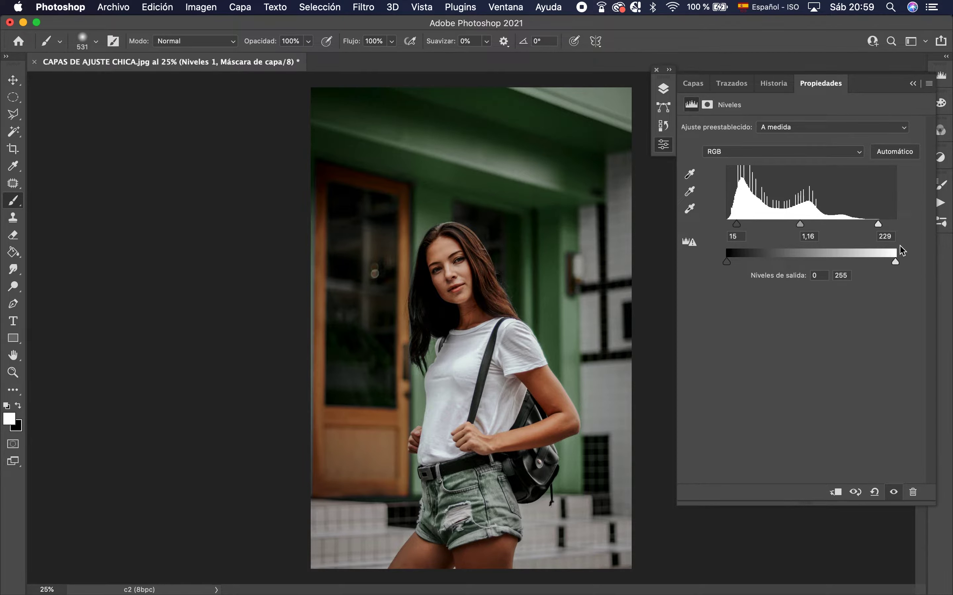
pyautogui.click(895, 152)
pyautogui.click(693, 83)
# - Hide Niveles 1, delete the stray Curvas 1 layer, and add a fresh Curves adjustment
pyautogui.hotkey('ctrl', 'z')
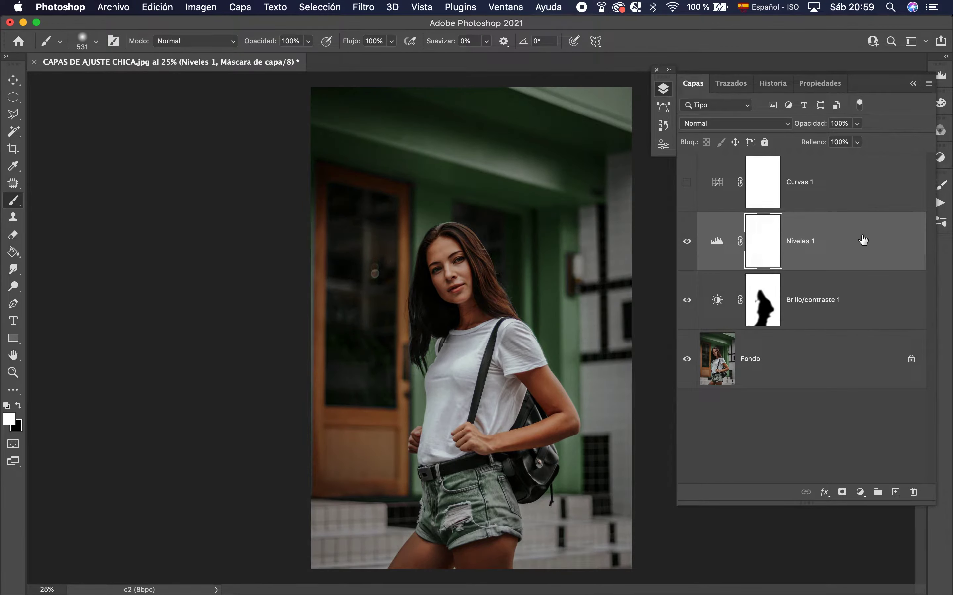
pyautogui.click(688, 241)
pyautogui.click(840, 190)
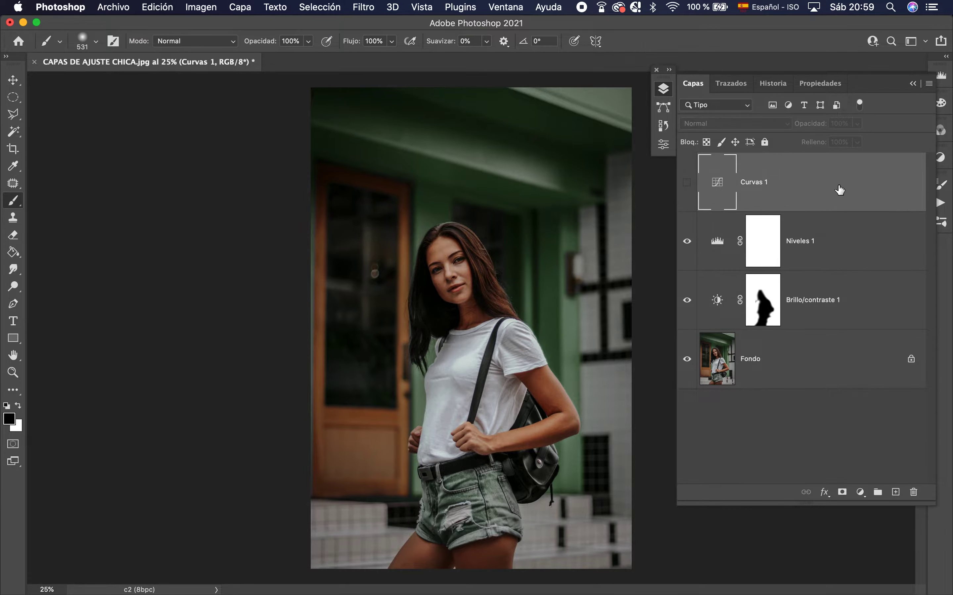
pyautogui.press('Delete')
pyautogui.click(861, 492)
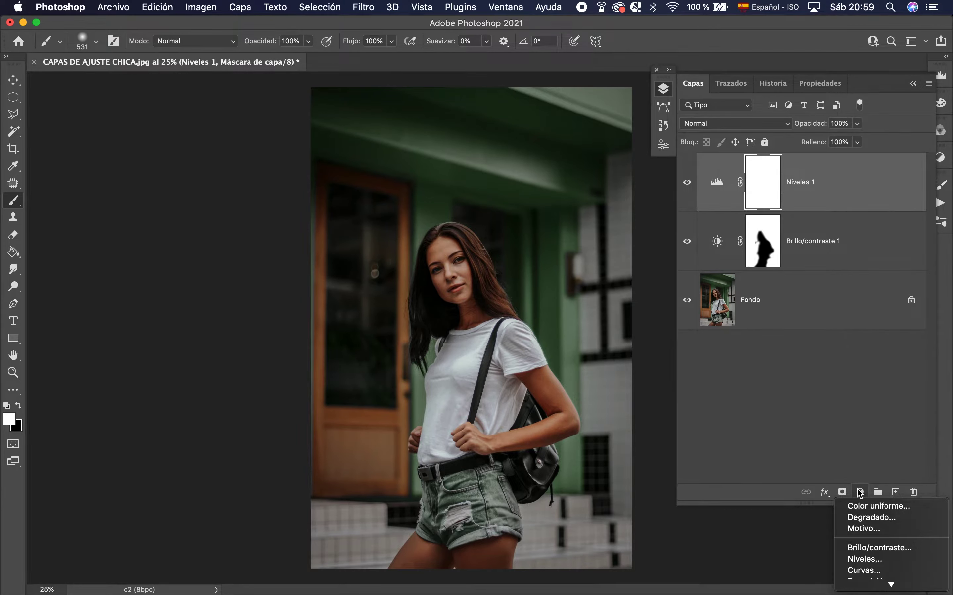
pyautogui.click(868, 572)
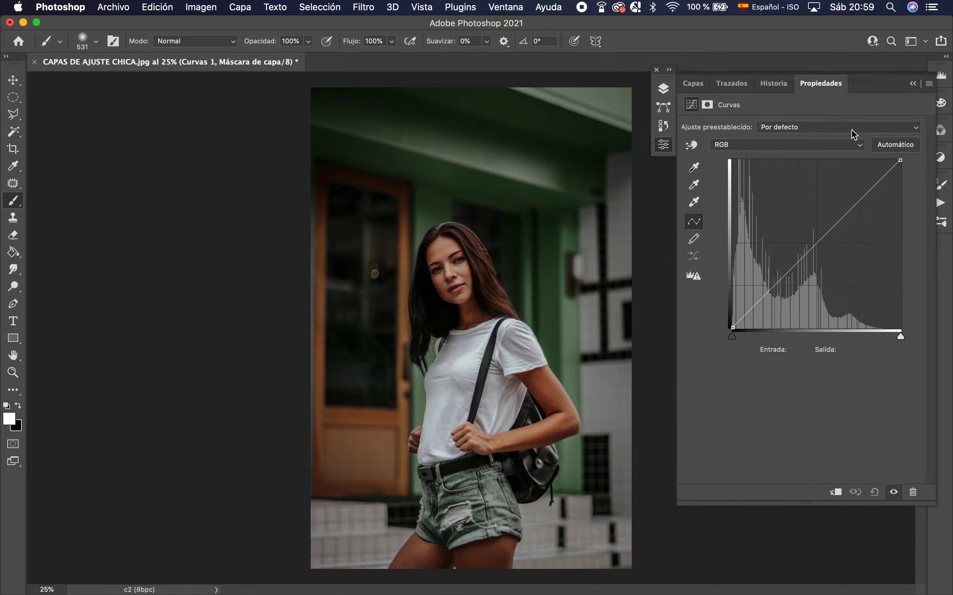
# - Try the Proceso cruzado (RGB) and Más oscuro (RGB) curve presets, then reset to Por defecto
pyautogui.click(882, 128)
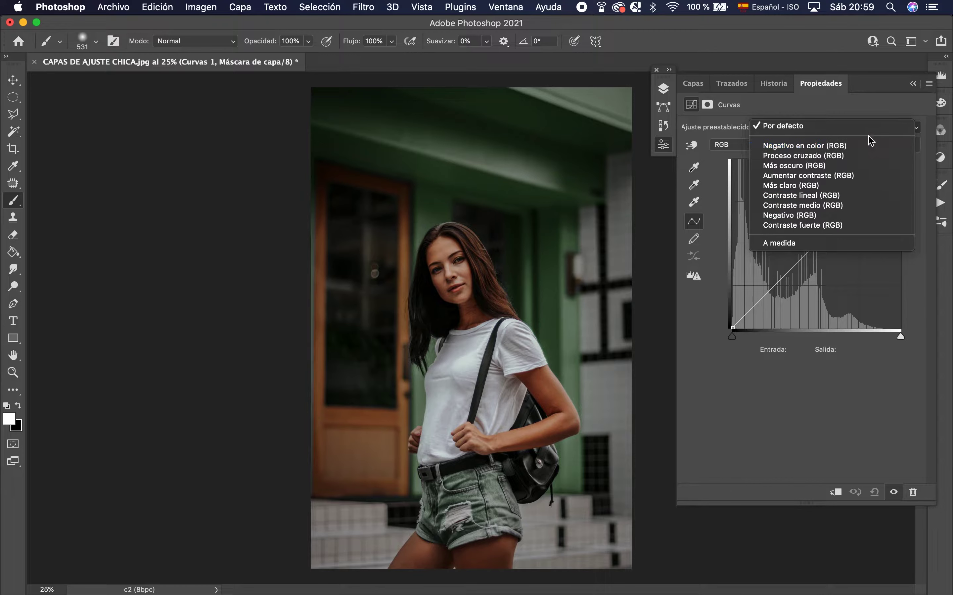
pyautogui.press('Escape')
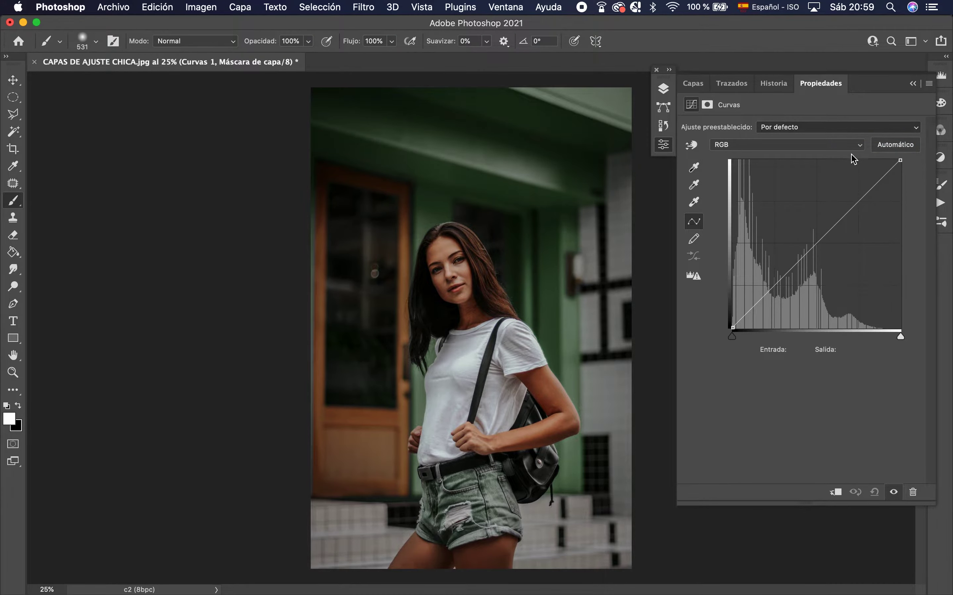
pyautogui.click(817, 130)
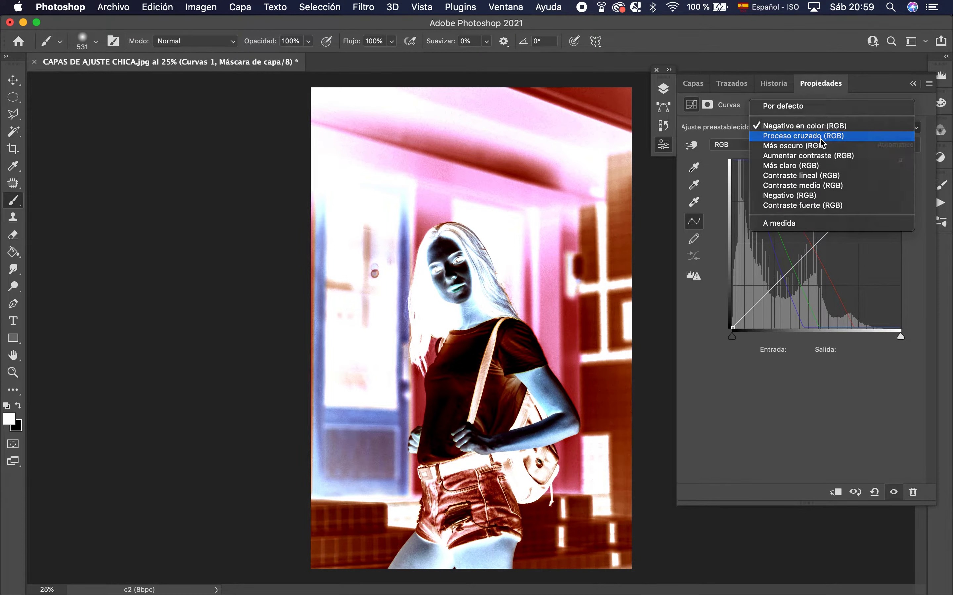
pyautogui.click(824, 136)
pyautogui.click(814, 130)
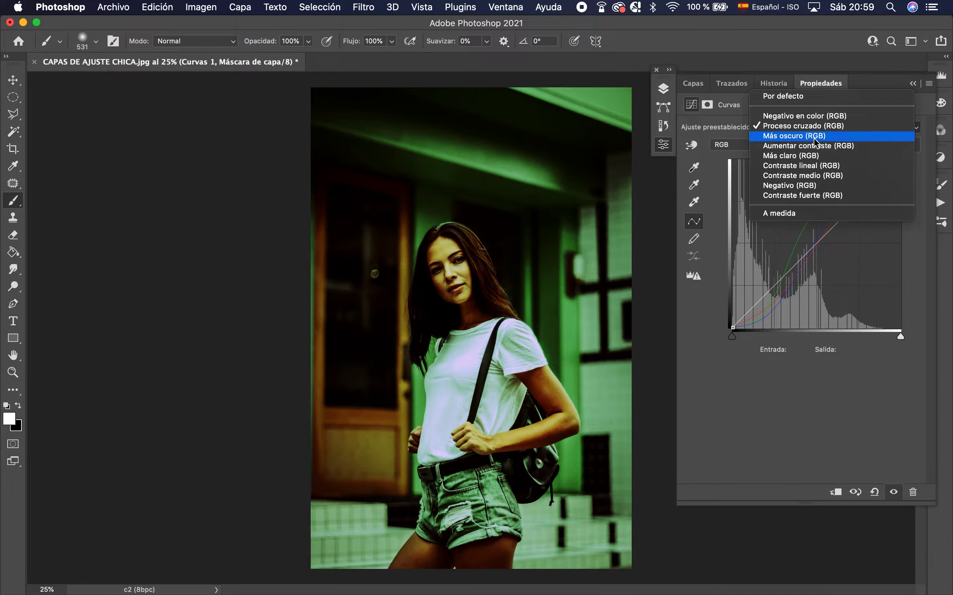
pyautogui.click(818, 136)
pyautogui.click(799, 127)
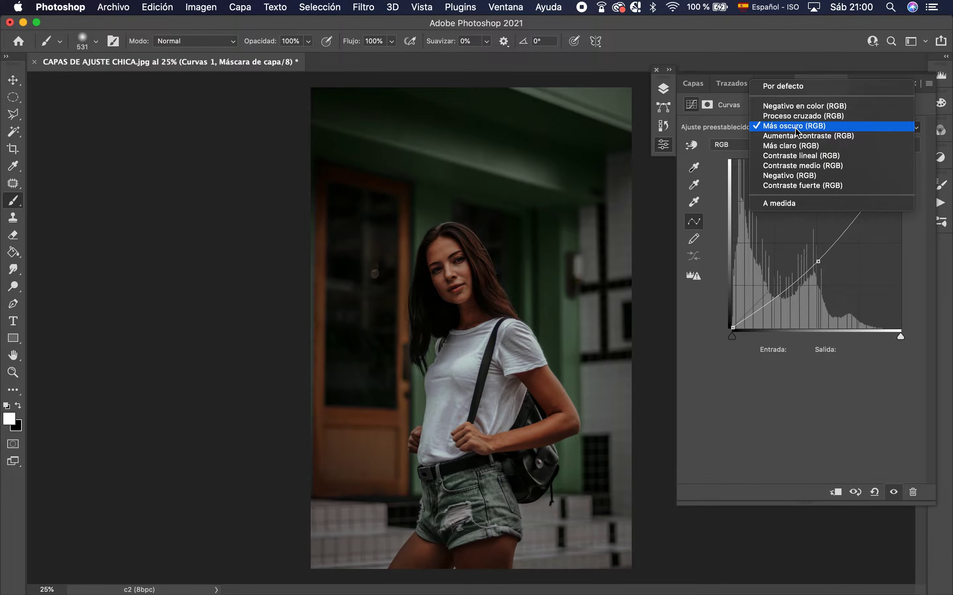
pyautogui.click(799, 88)
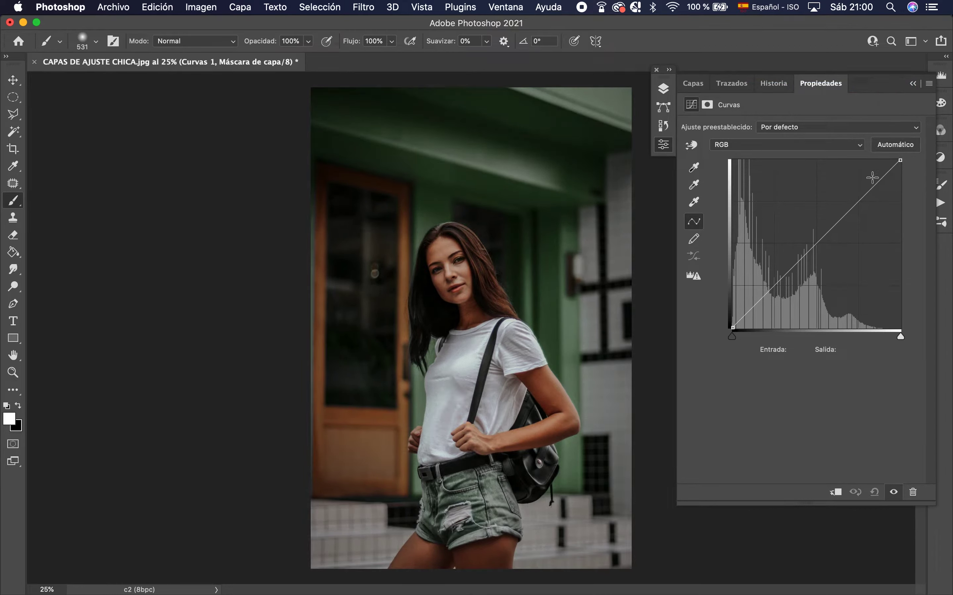
# - Switch the curve to the Rojo channel and test edits, leaving it straight from 0 to 255
pyautogui.click(764, 147)
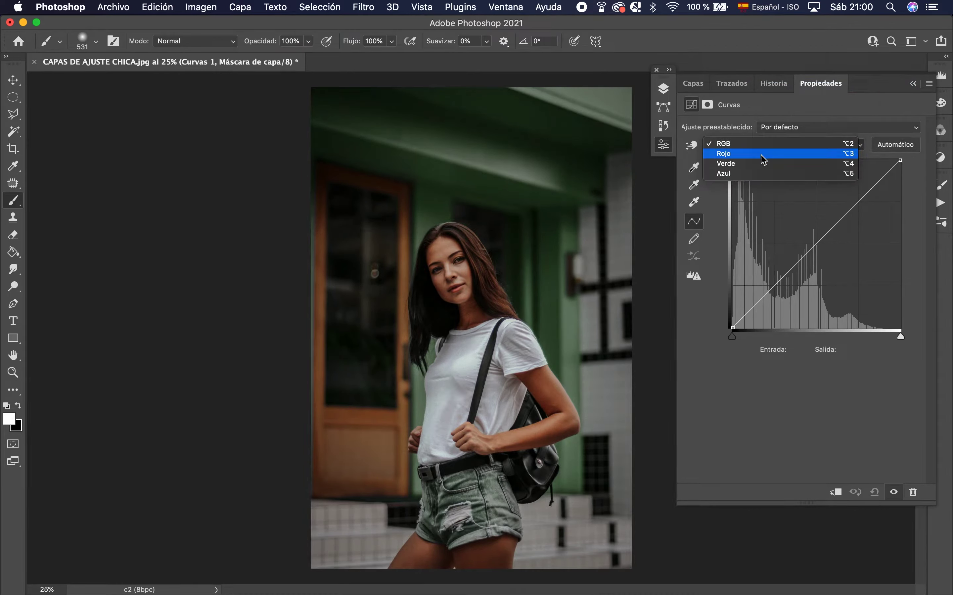
pyautogui.click(771, 156)
pyautogui.moveTo(902, 162)
pyautogui.mouseDown()
pyautogui.moveTo(905, 147)
pyautogui.moveTo(916, 155)
pyautogui.mouseUp()
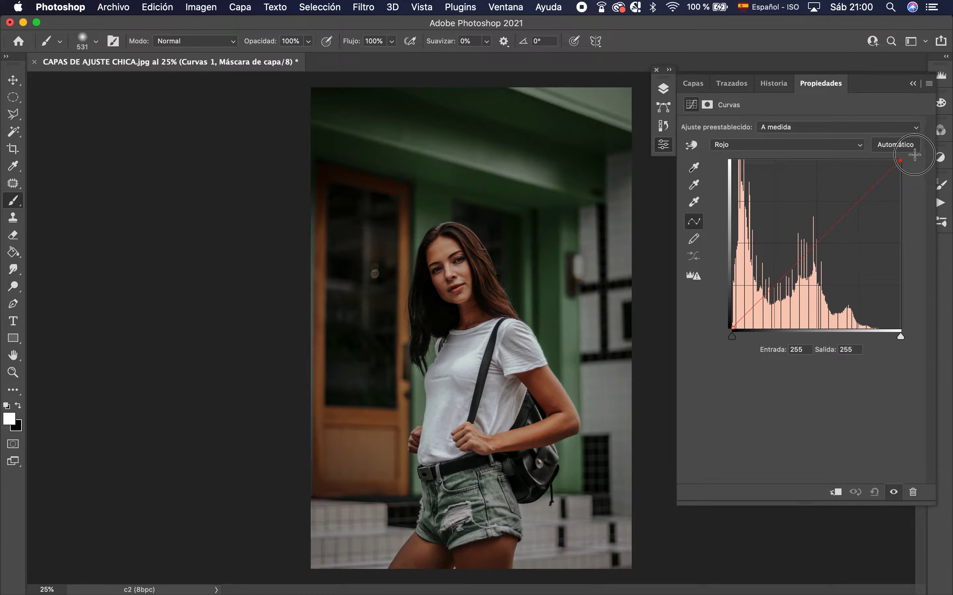
pyautogui.moveTo(916, 155); pyautogui.dragTo(902, 160)
pyautogui.moveTo(734, 328); pyautogui.dragTo(722, 298)
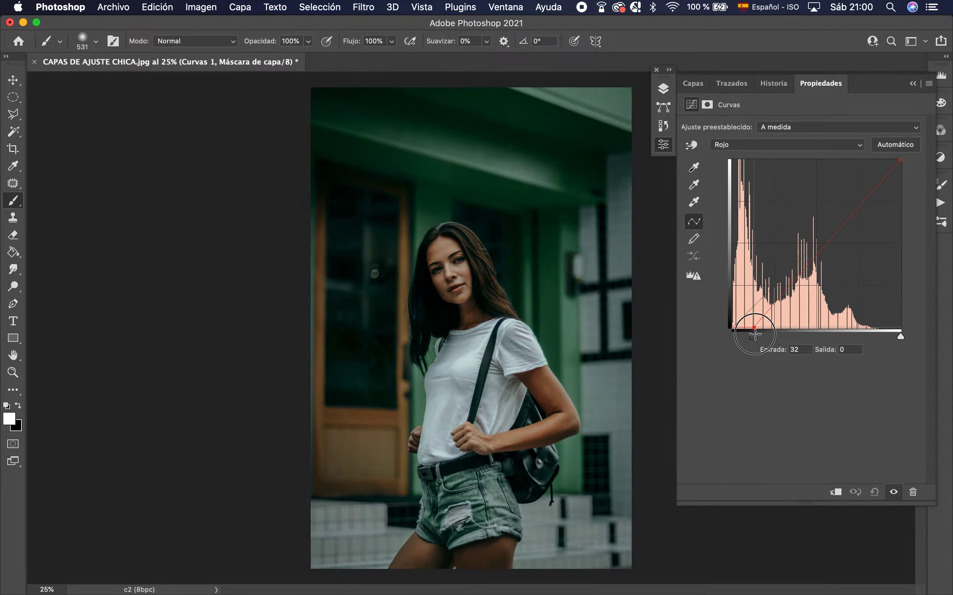
pyautogui.moveTo(722, 298); pyautogui.dragTo(716, 326)
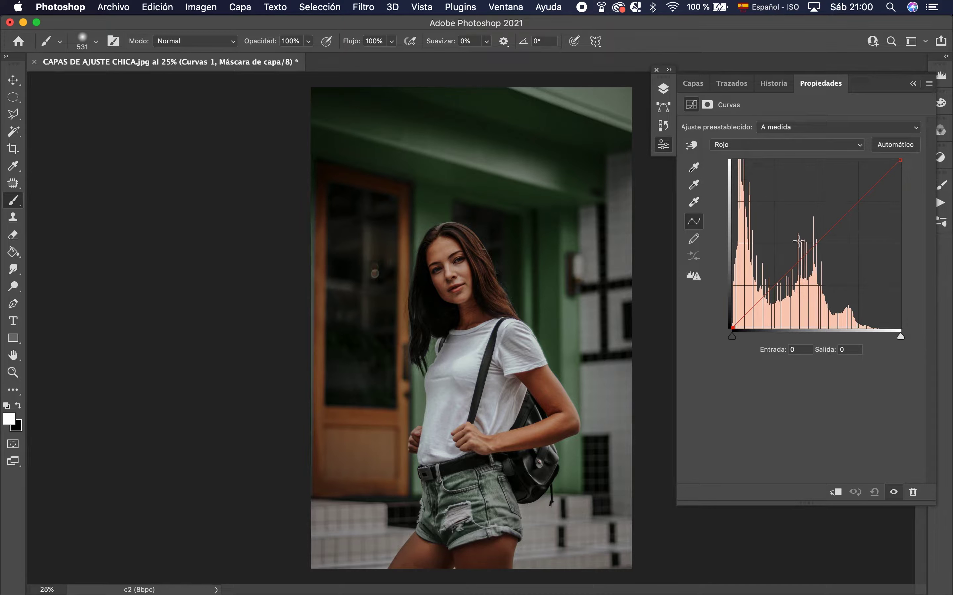
pyautogui.click(800, 145)
pyautogui.click(799, 155)
pyautogui.moveTo(901, 168); pyautogui.dragTo(935, 137)
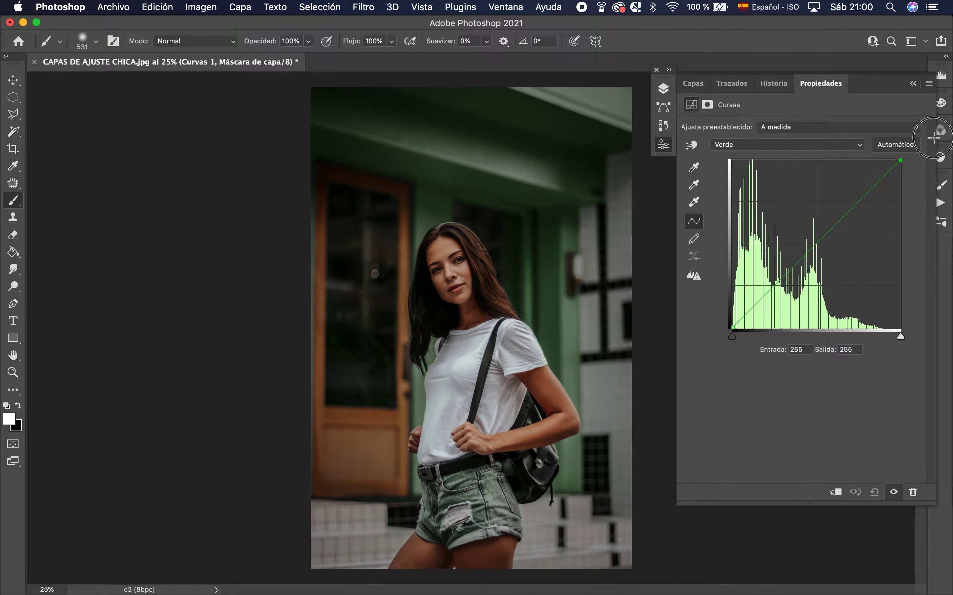
pyautogui.click(749, 331)
pyautogui.moveTo(815, 245)
pyautogui.mouseDown()
pyautogui.moveTo(836, 256)
pyautogui.moveTo(808, 221)
pyautogui.moveTo(815, 230)
pyautogui.moveTo(822, 96)
pyautogui.mouseUp()
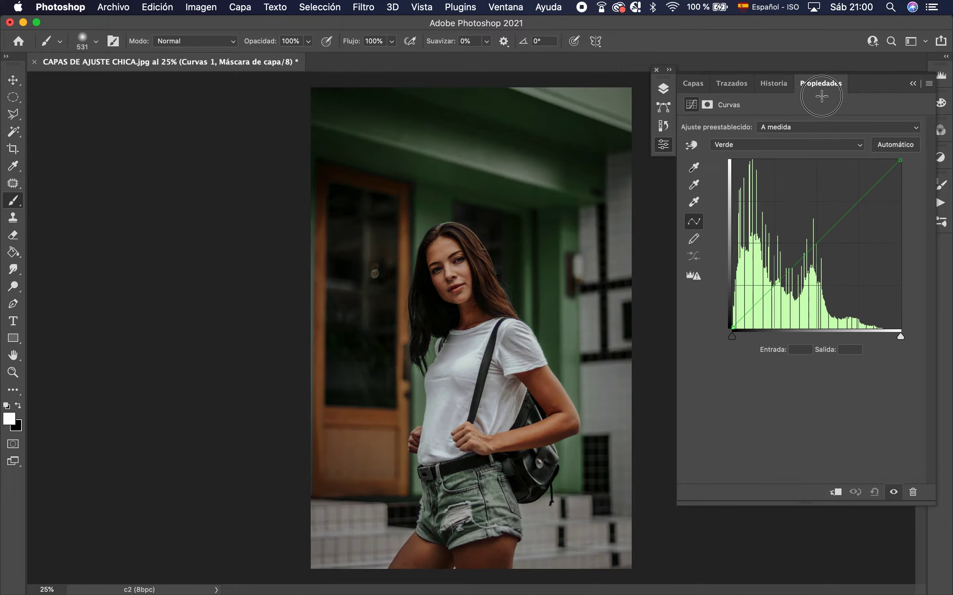
pyautogui.click(817, 247)
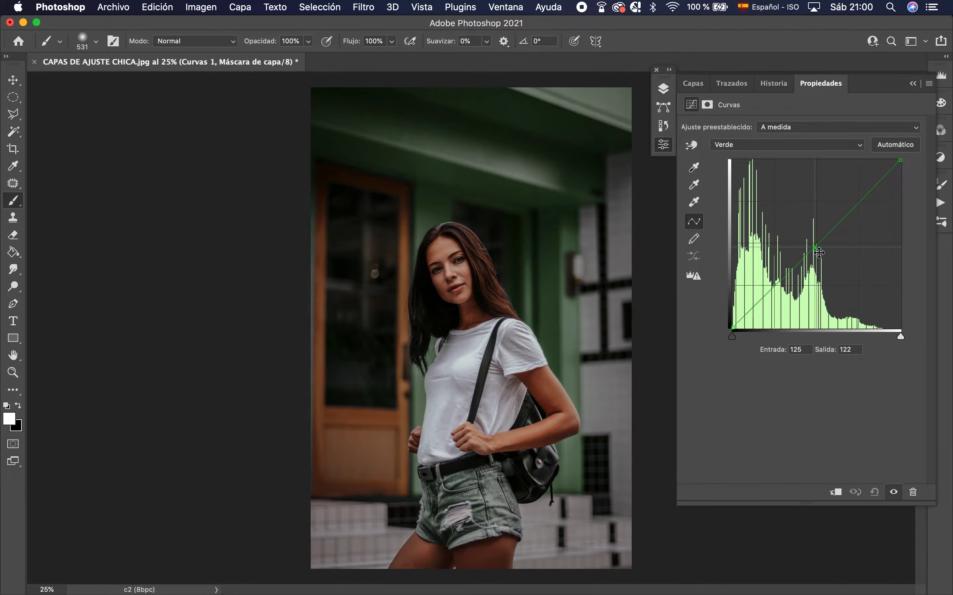
pyautogui.moveTo(820, 252)
pyautogui.mouseDown()
pyautogui.moveTo(812, 223)
pyautogui.moveTo(822, 252)
pyautogui.mouseUp()
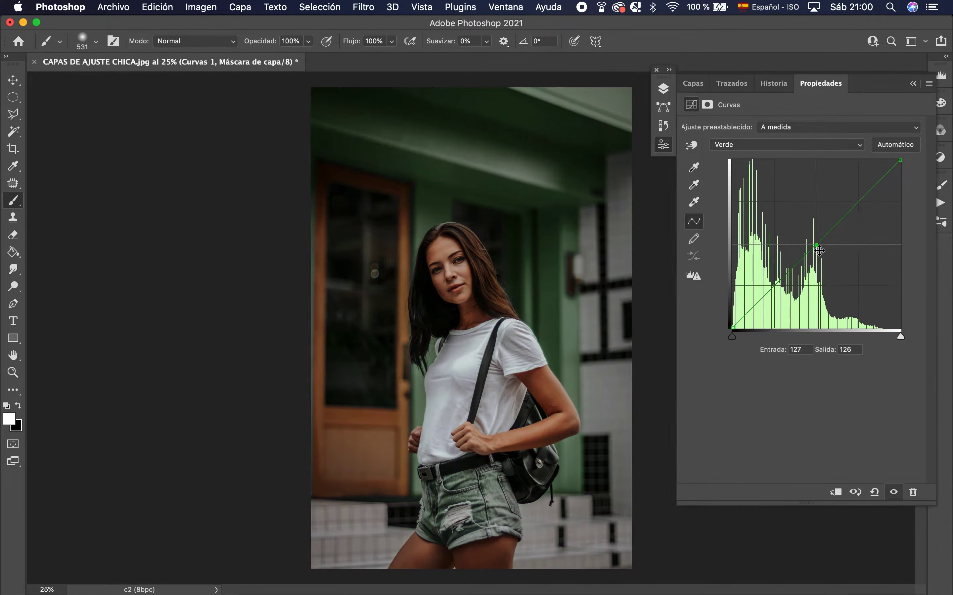
pyautogui.press('BackSpace')
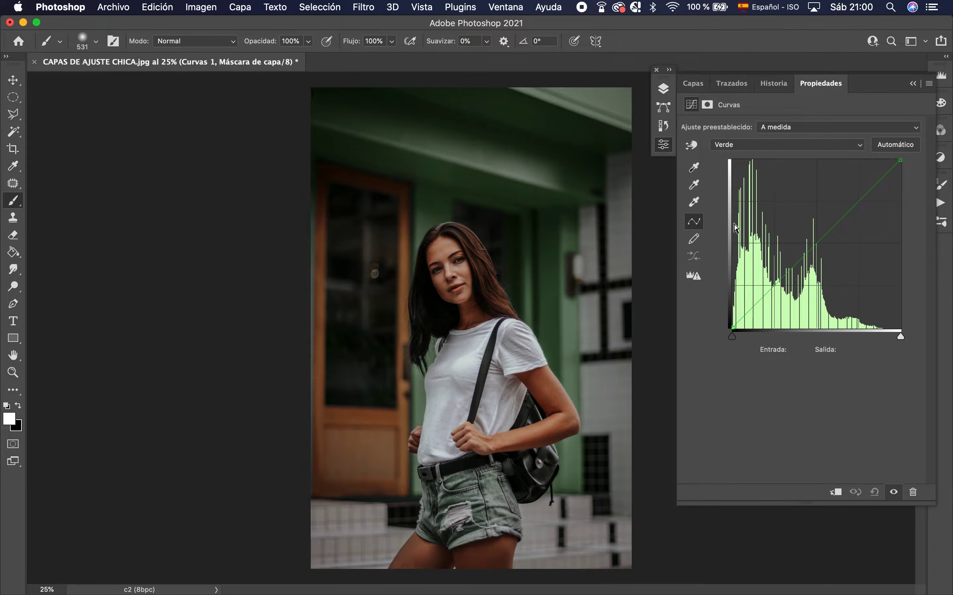
pyautogui.moveTo(822, 238)
pyautogui.mouseDown()
pyautogui.moveTo(800, 175)
pyautogui.moveTo(791, 46)
pyautogui.mouseUp()
pyautogui.click(803, 152)
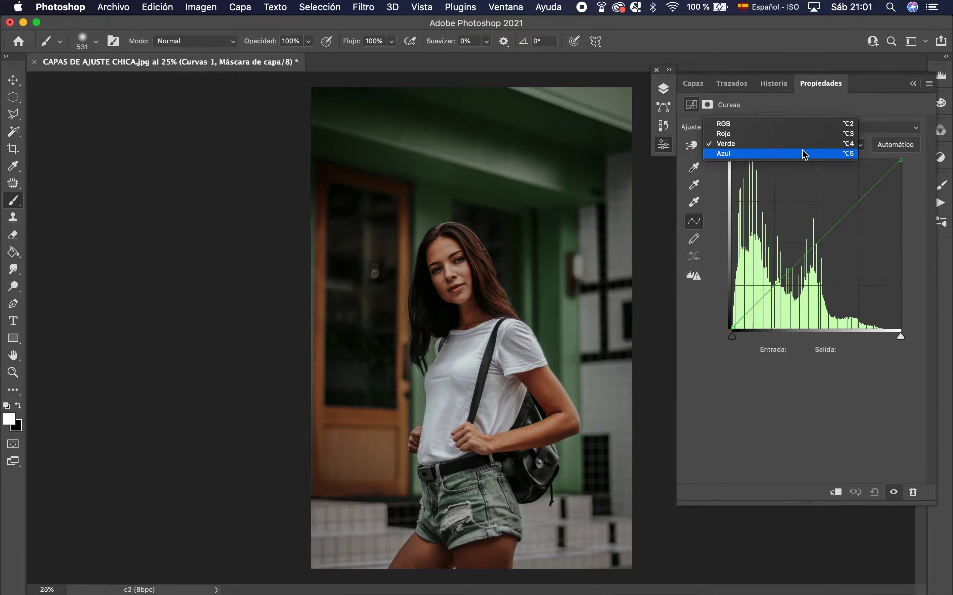
# - On the Rojo channel, pull down a targeted point sampled from the wooden door, then undo it
pyautogui.click(802, 114)
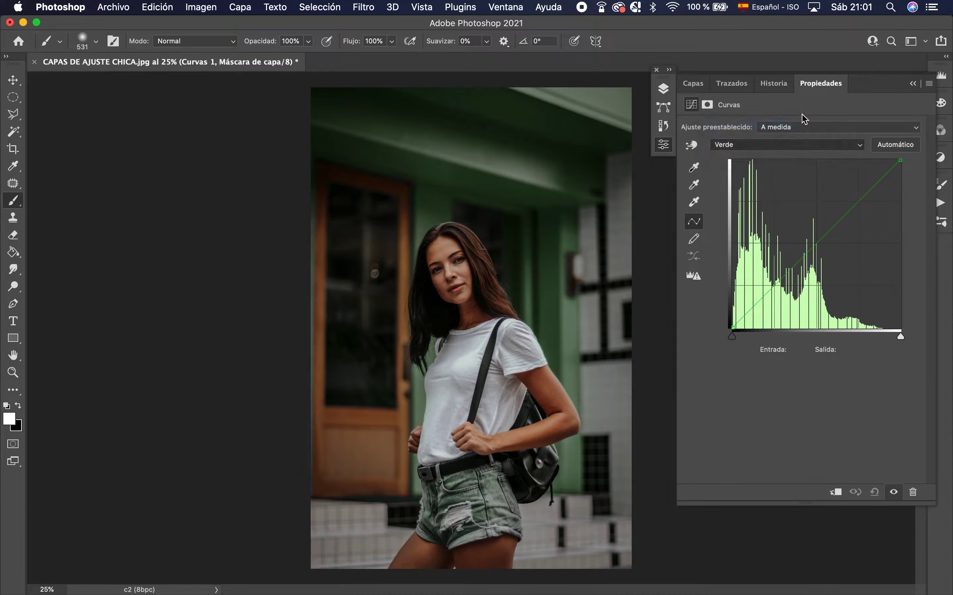
pyautogui.click(693, 146)
pyautogui.click(768, 144)
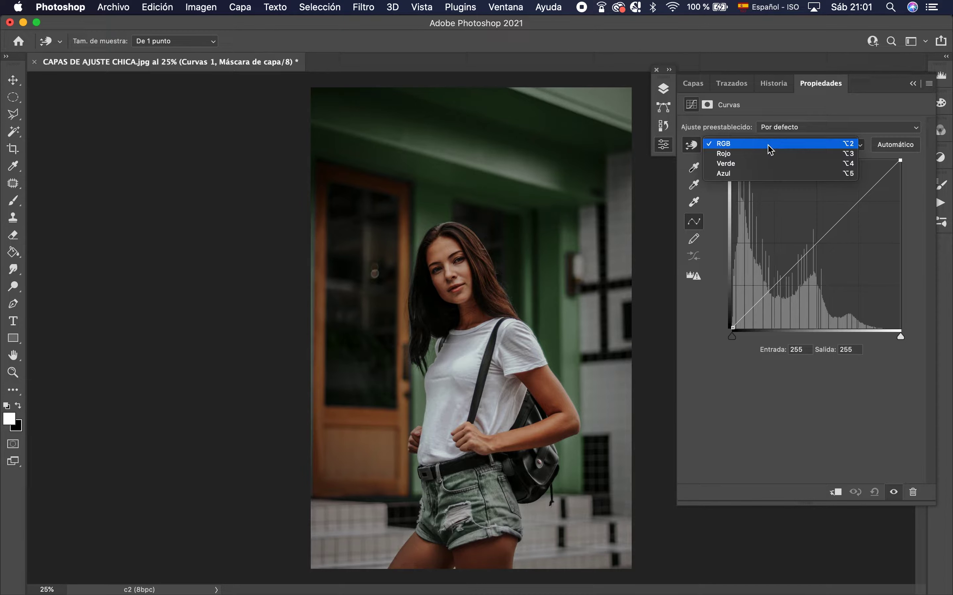
pyautogui.click(770, 148)
pyautogui.click(778, 149)
pyautogui.click(774, 156)
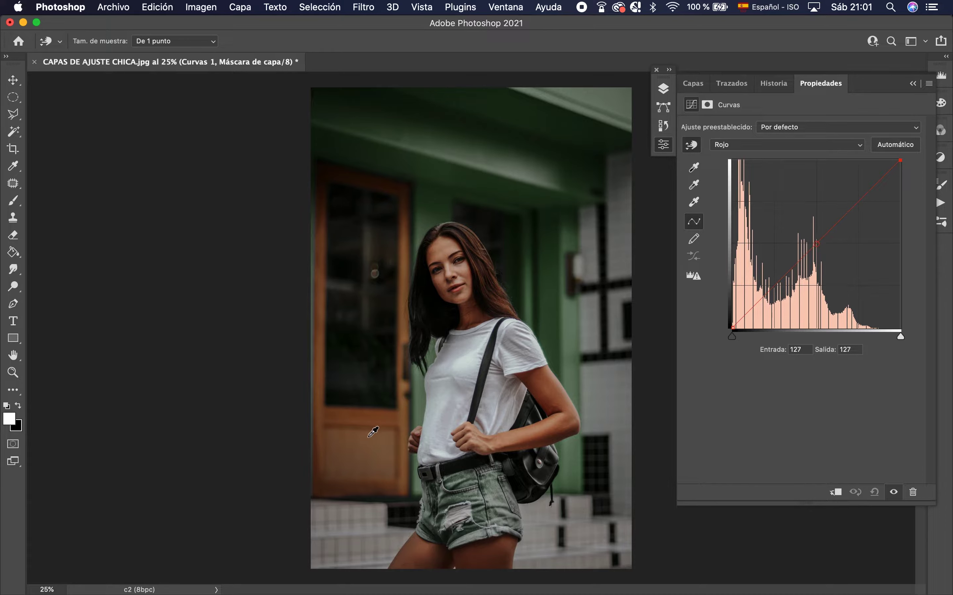
pyautogui.moveTo(373, 433)
pyautogui.mouseDown()
pyautogui.moveTo(381, 454)
pyautogui.moveTo(362, 433)
pyautogui.mouseUp()
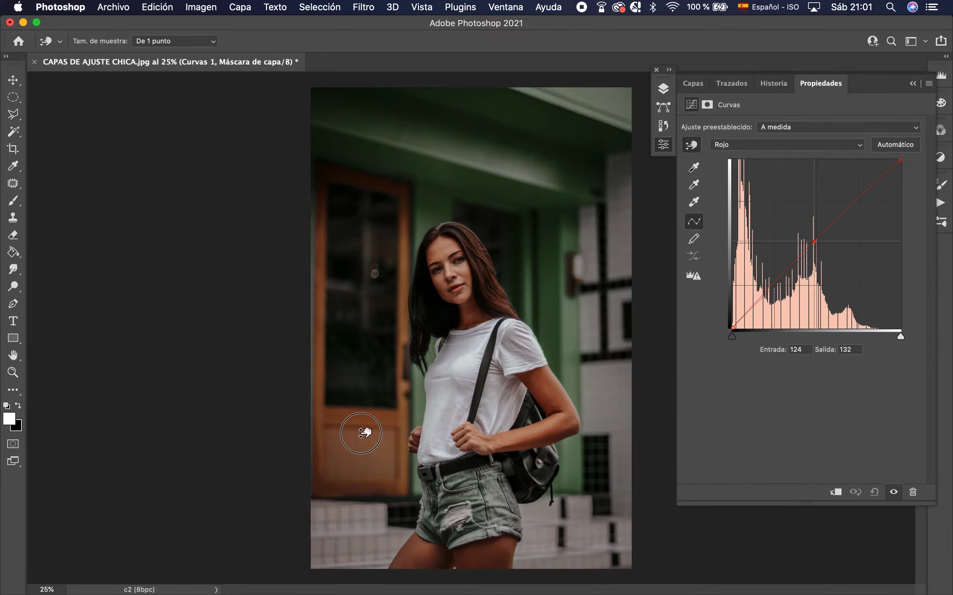
pyautogui.moveTo(361, 433)
pyautogui.mouseDown()
pyautogui.moveTo(372, 450)
pyautogui.moveTo(373, 436)
pyautogui.moveTo(373, 453)
pyautogui.moveTo(372, 443)
pyautogui.mouseUp()
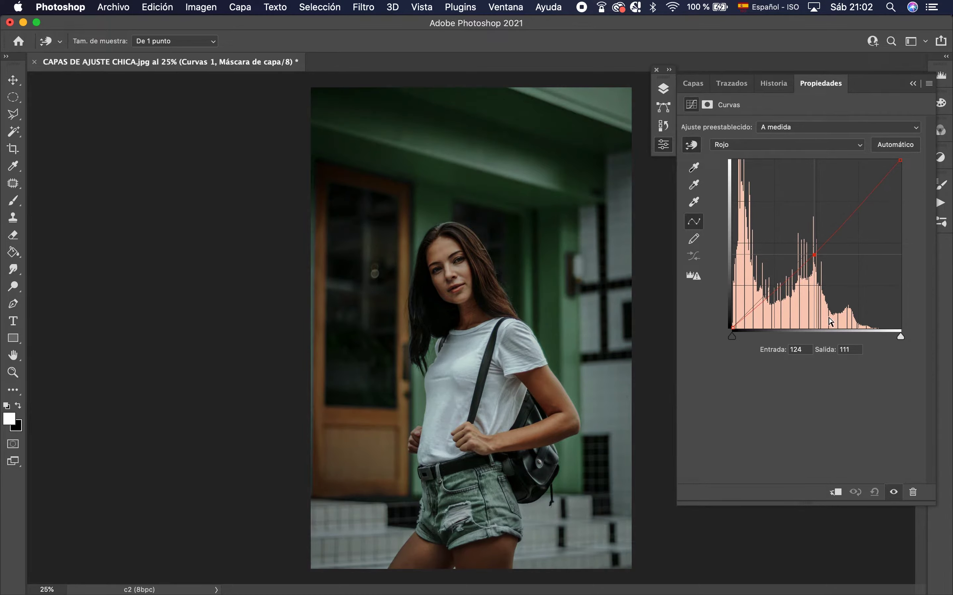
pyautogui.press('super+z')
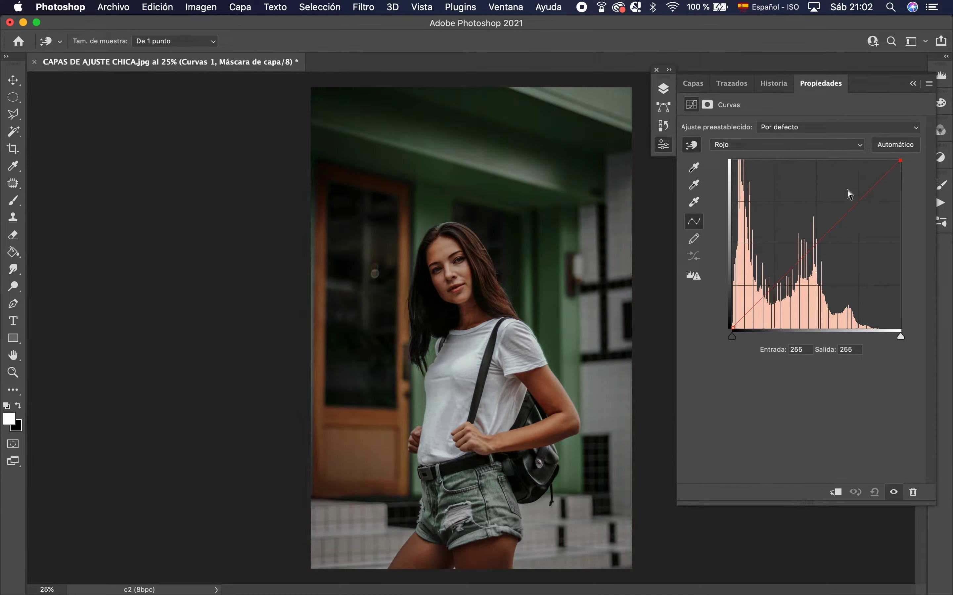
pyautogui.click(789, 146)
# - On the RGB curve, build an S-curve with a lifted black point and lowered white point
pyautogui.click(784, 135)
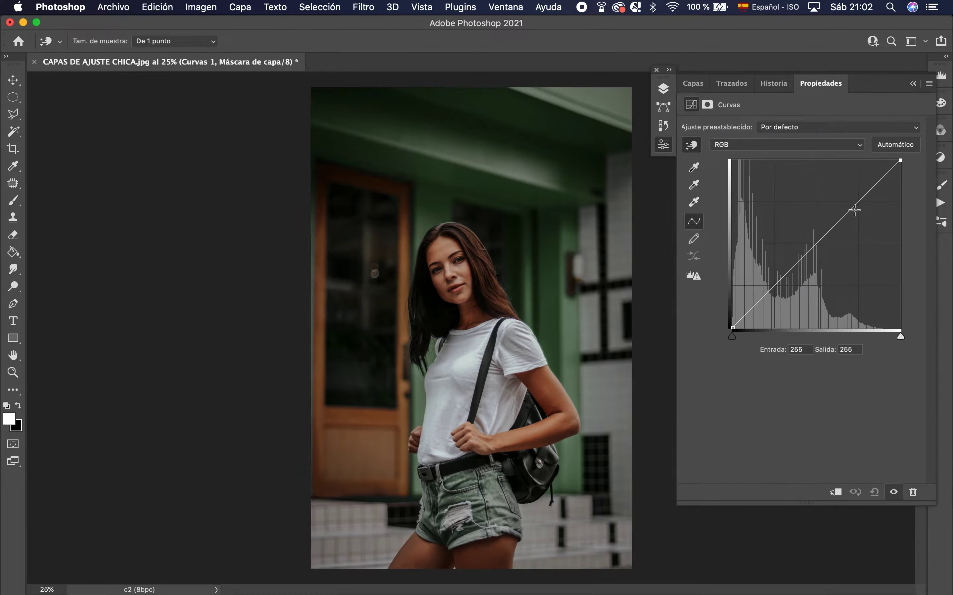
pyautogui.moveTo(855, 210); pyautogui.dragTo(850, 200)
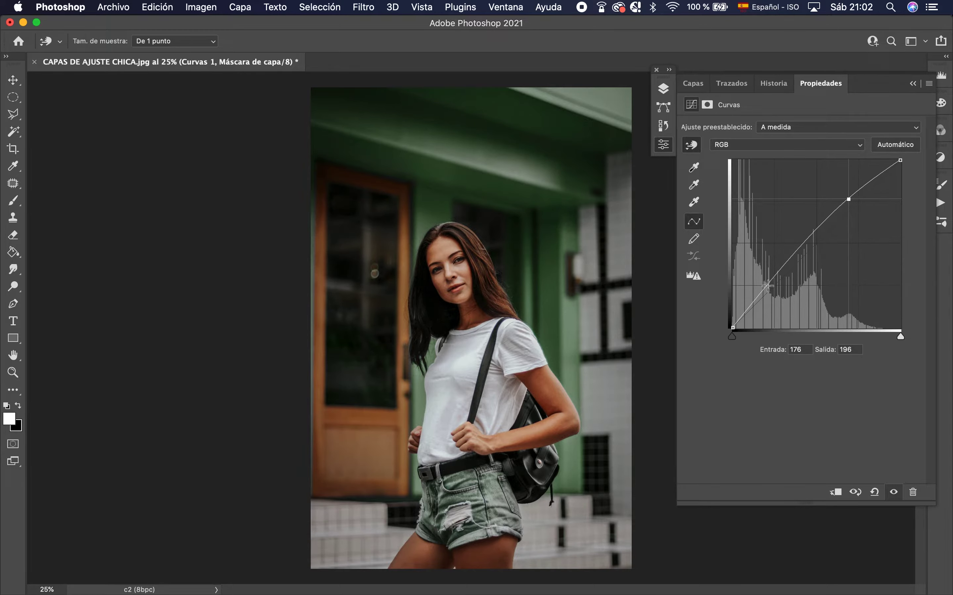
pyautogui.moveTo(769, 286); pyautogui.dragTo(775, 293)
pyautogui.moveTo(734, 327); pyautogui.dragTo(734, 319)
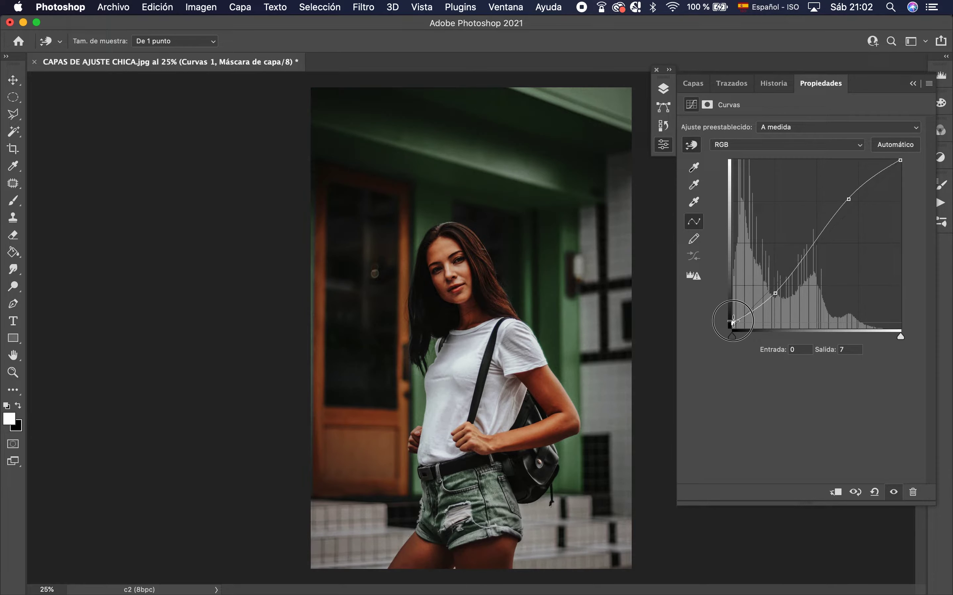
pyautogui.moveTo(901, 161); pyautogui.dragTo(902, 166)
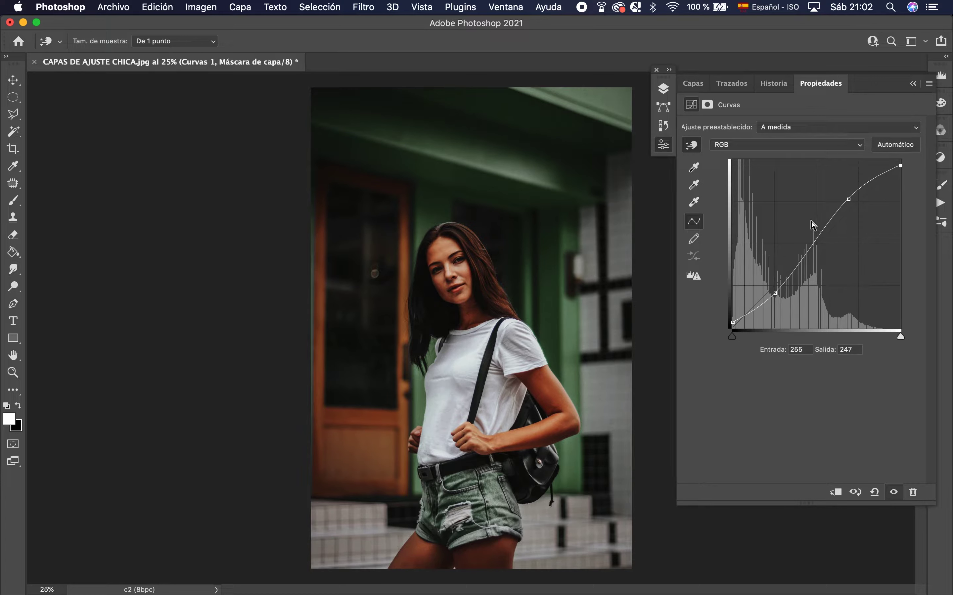
# - Restore both endpoints and remove the curve points, leaving RGB straight, then return to the layers list
pyautogui.moveTo(903, 165); pyautogui.dragTo(901, 161)
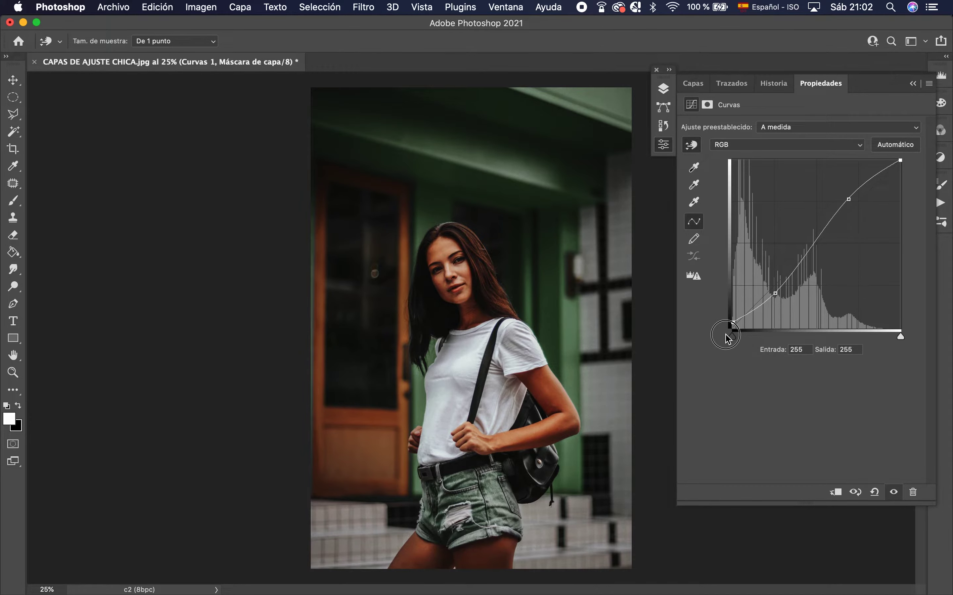
pyautogui.click(734, 321)
pyautogui.moveTo(734, 320); pyautogui.dragTo(733, 337)
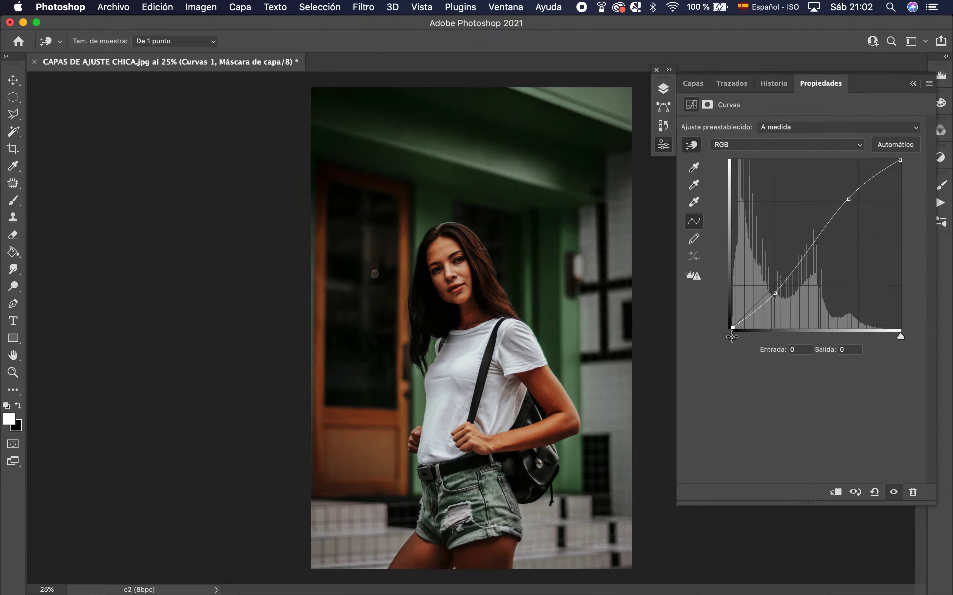
pyautogui.moveTo(775, 293); pyautogui.dragTo(773, 149)
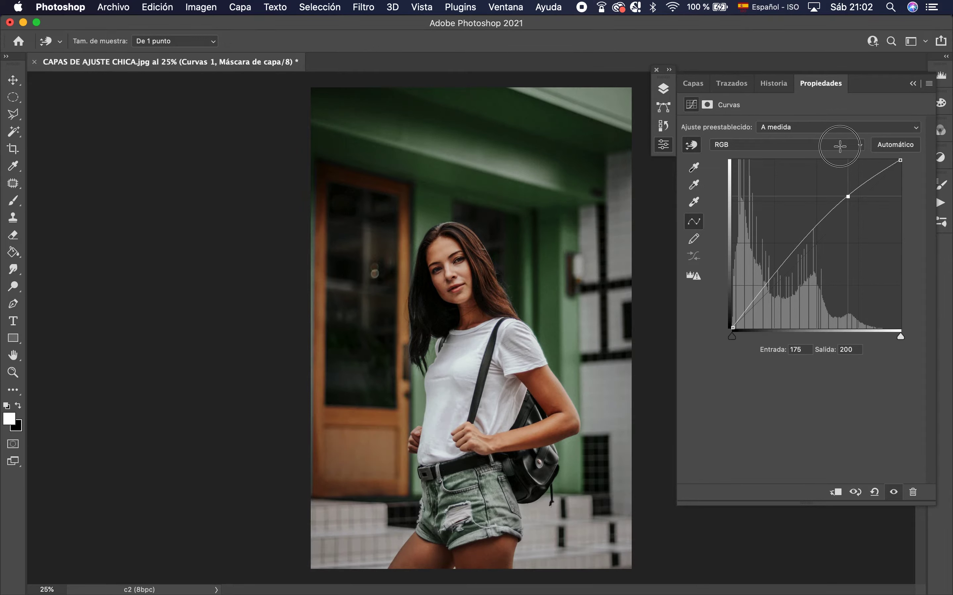
pyautogui.moveTo(849, 199); pyautogui.dragTo(843, 144)
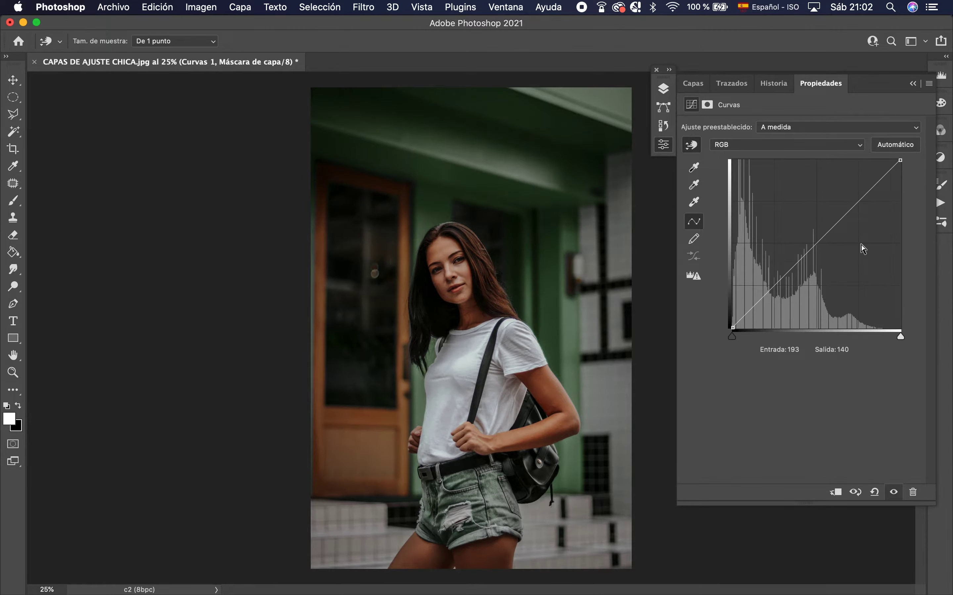
pyautogui.click(699, 88)
# - Hide the Curvas 1 layer and add an Intensidad (Vibrance) adjustment layer
pyautogui.click(687, 182)
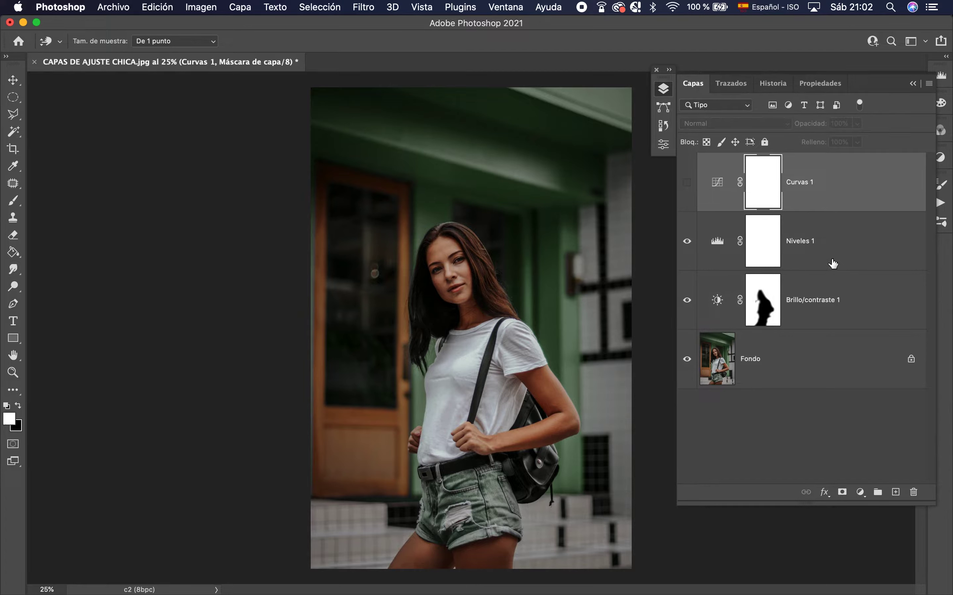
pyautogui.click(862, 492)
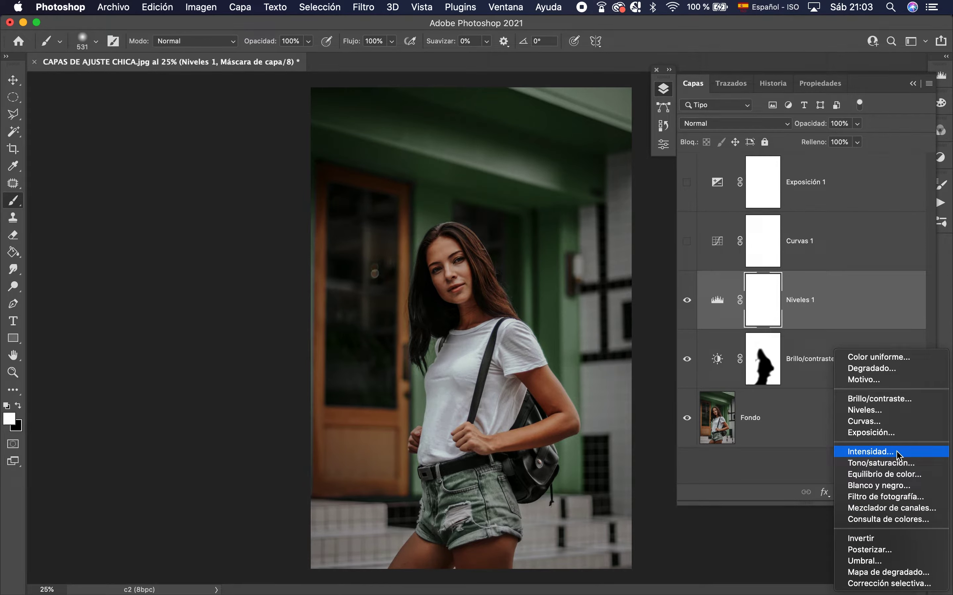
pyautogui.click(898, 451)
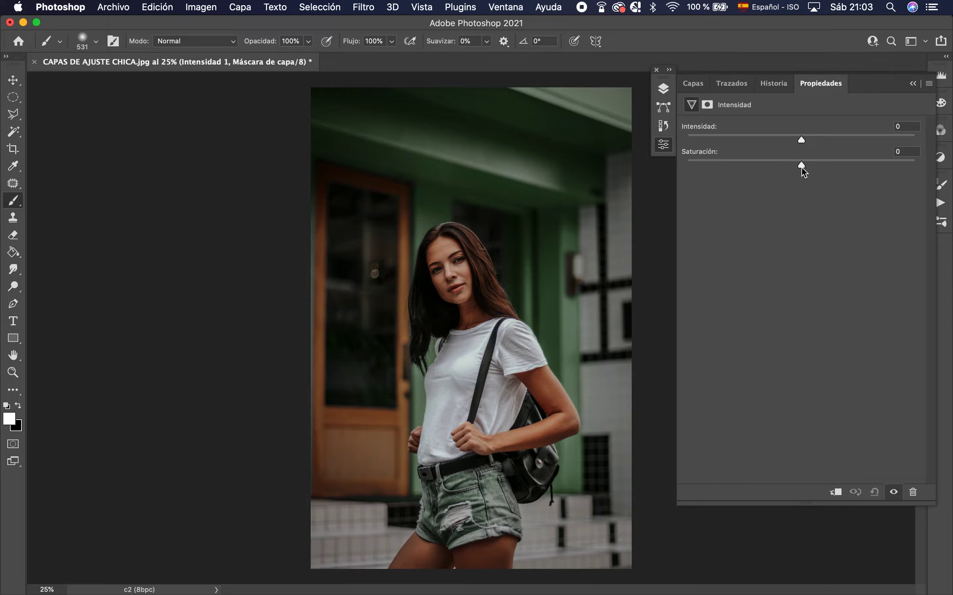
# - Preview saturation from +100 down to neutral and back, ending near +61, zoomed in
pyautogui.moveTo(803, 165); pyautogui.dragTo(916, 165)
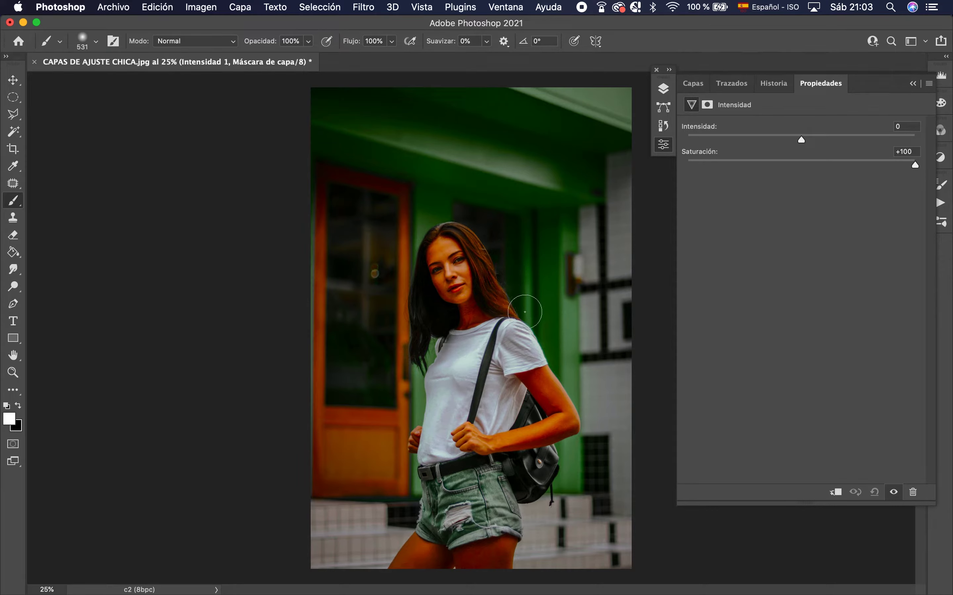
pyautogui.moveTo(915, 165); pyautogui.dragTo(634, 166)
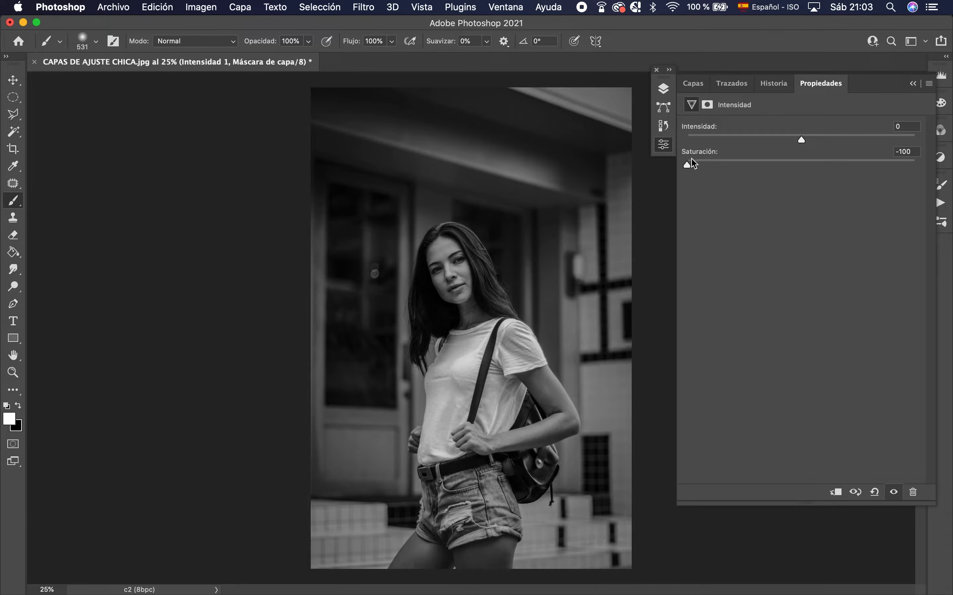
pyautogui.moveTo(689, 163); pyautogui.dragTo(915, 165)
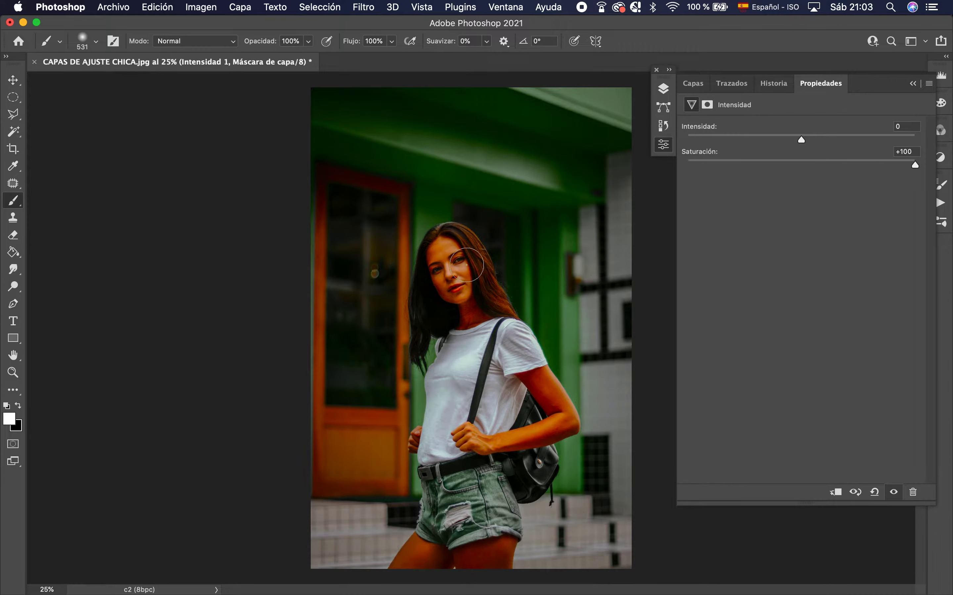
pyautogui.moveTo(916, 165); pyautogui.dragTo(803, 165)
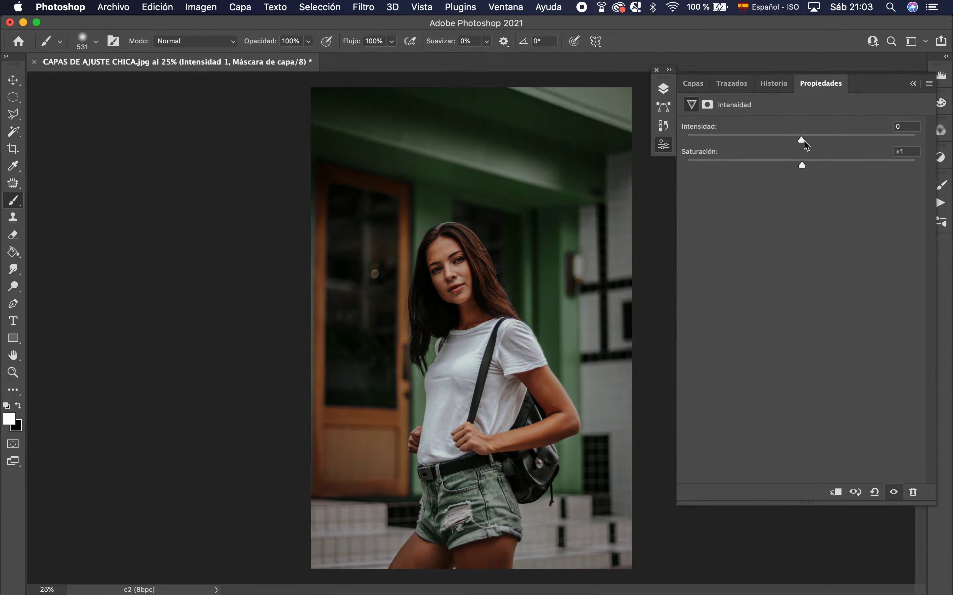
pyautogui.press('super+plus')
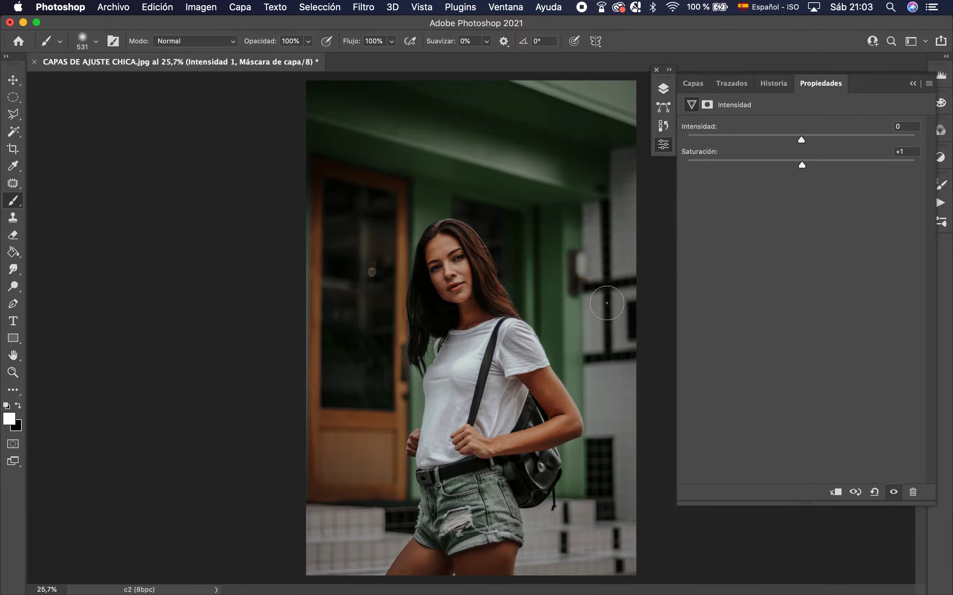
# - Raise vibrance to +56 and test saturation at +100, fully drained, then about +61
pyautogui.moveTo(803, 140); pyautogui.dragTo(867, 141)
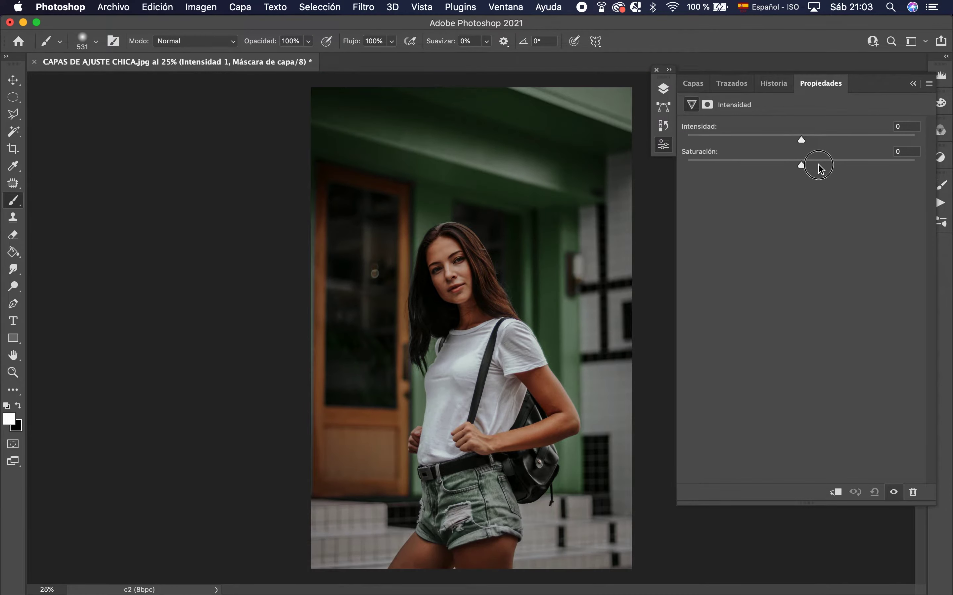
pyautogui.moveTo(820, 165); pyautogui.dragTo(916, 165)
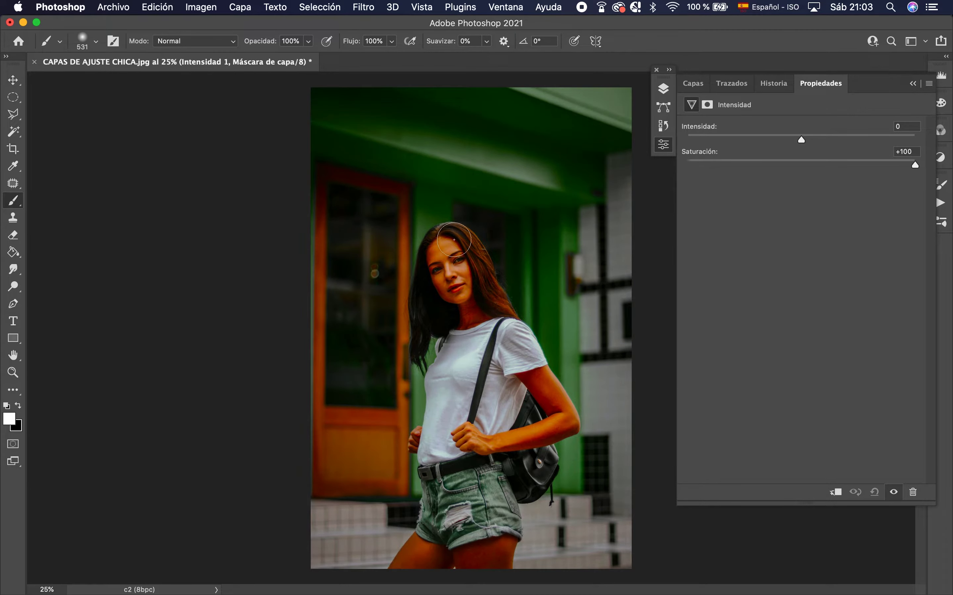
pyautogui.moveTo(916, 165); pyautogui.dragTo(638, 168)
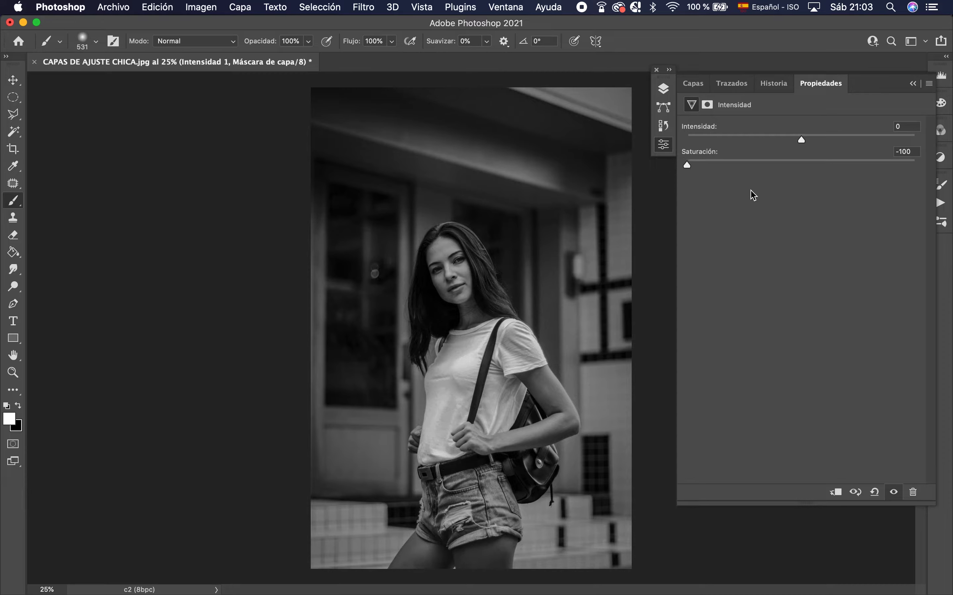
pyautogui.moveTo(689, 165); pyautogui.dragTo(931, 175)
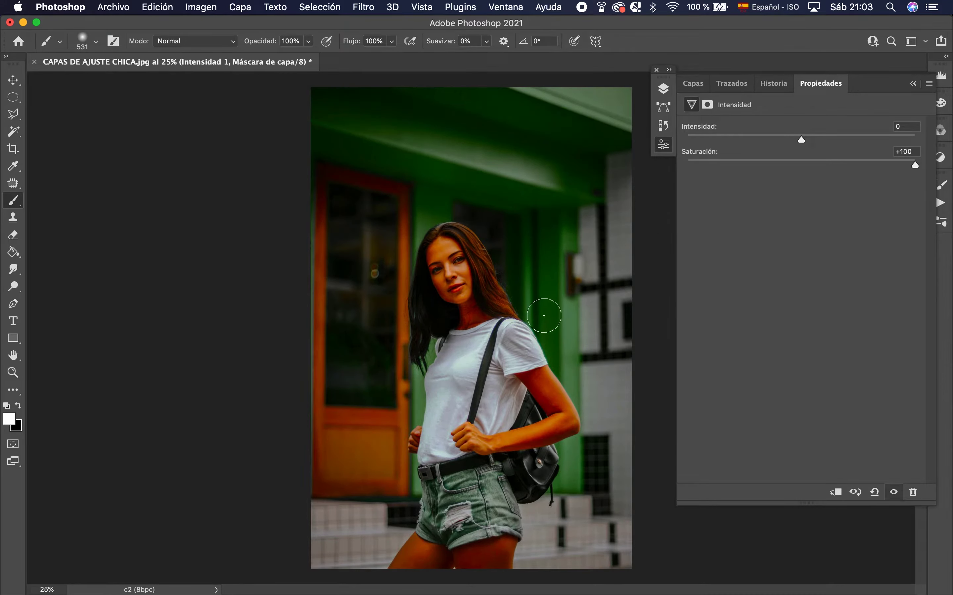
pyautogui.moveTo(916, 165); pyautogui.dragTo(808, 164)
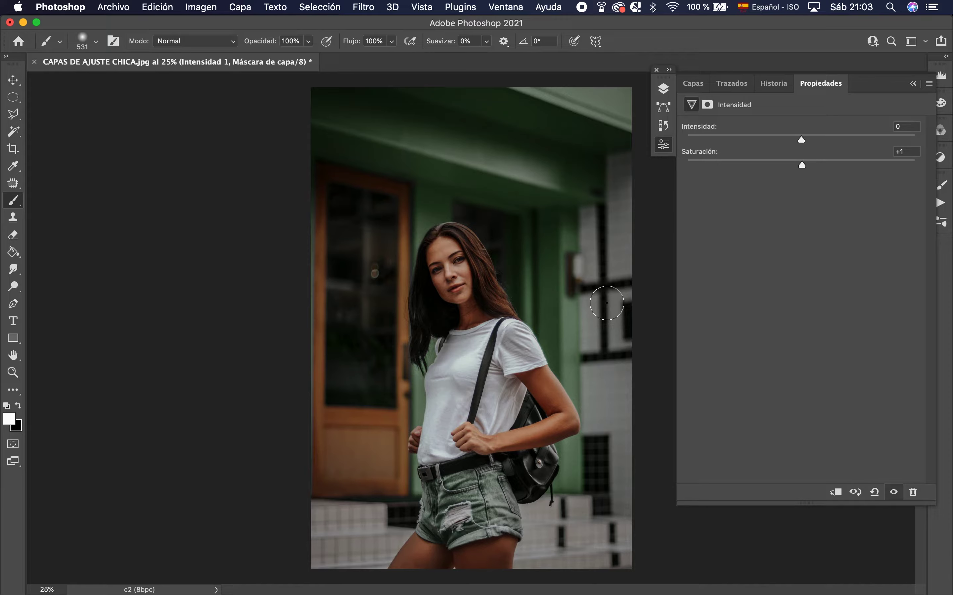
# - Try vibrance extremes, settle on vibrance +11 and saturation +1, and return to the layer list
pyautogui.scroll(3, 607, 303)
pyautogui.moveTo(814, 142); pyautogui.dragTo(868, 144)
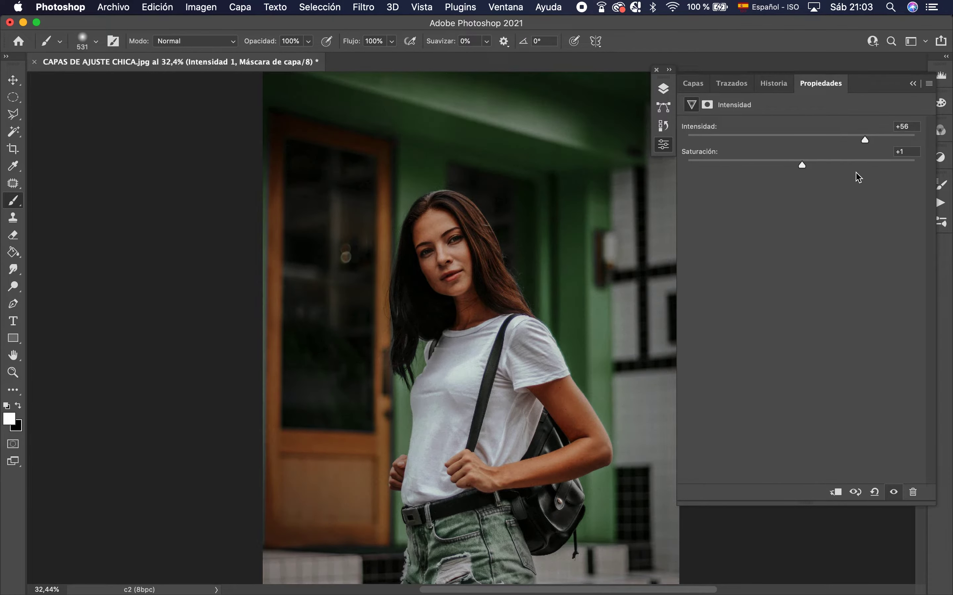
pyautogui.moveTo(866, 140); pyautogui.dragTo(921, 140)
pyautogui.moveTo(916, 140)
pyautogui.mouseDown()
pyautogui.moveTo(803, 140)
pyautogui.moveTo(909, 161)
pyautogui.mouseUp()
pyautogui.moveTo(850, 161)
pyautogui.mouseDown()
pyautogui.moveTo(801, 170)
pyautogui.moveTo(916, 140)
pyautogui.mouseUp()
pyautogui.moveTo(822, 140); pyautogui.dragTo(803, 147)
pyautogui.moveTo(803, 148); pyautogui.dragTo(687, 139)
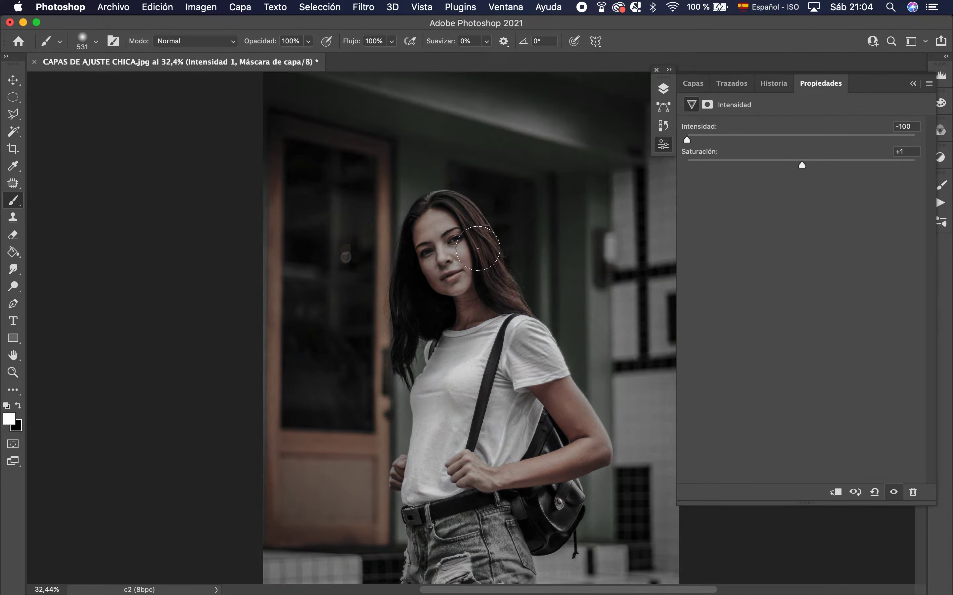
pyautogui.moveTo(692, 147); pyautogui.dragTo(814, 141)
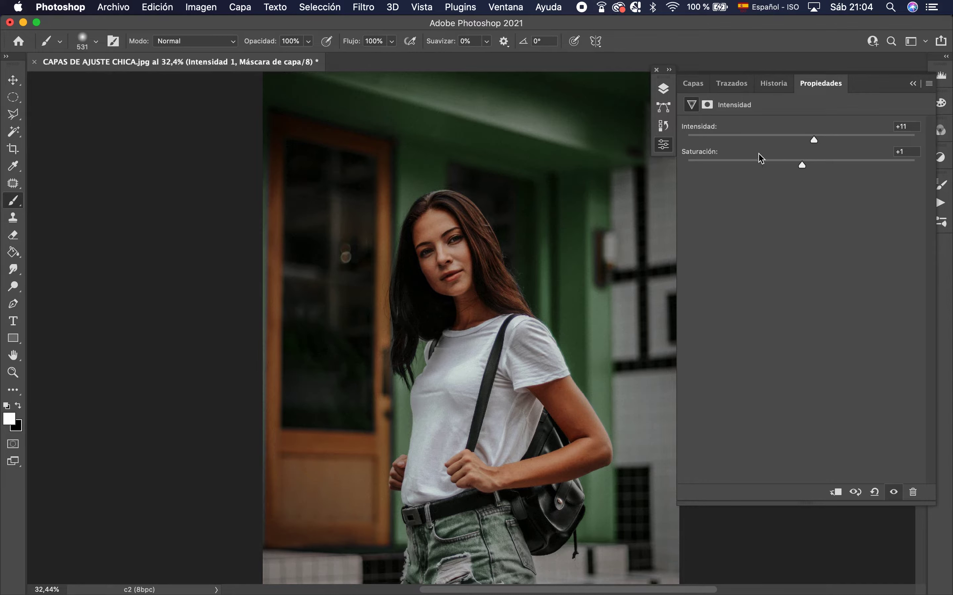
pyautogui.click(693, 83)
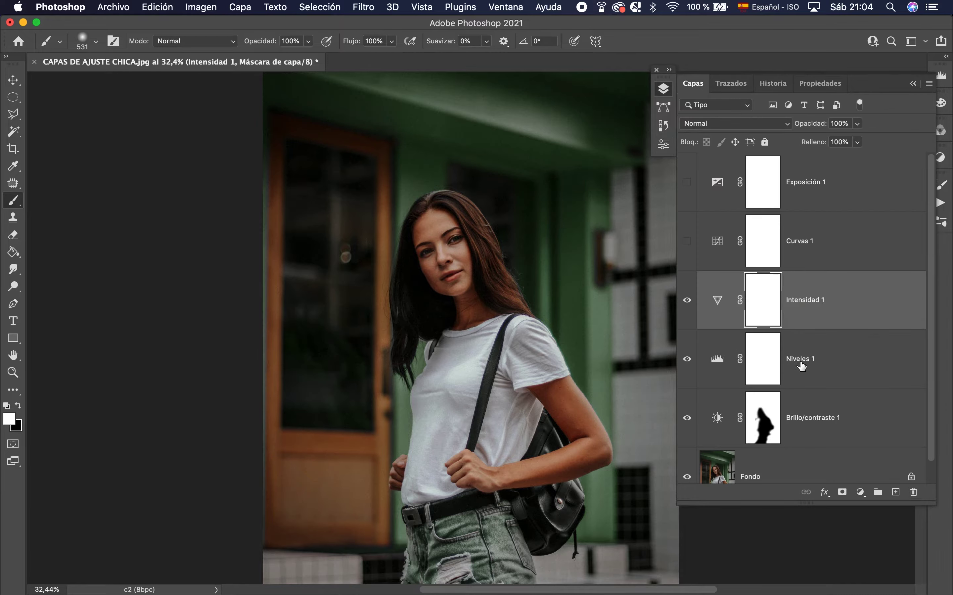
# - Add a Hue/Saturation adjustment layer above the others
pyautogui.click(861, 492)
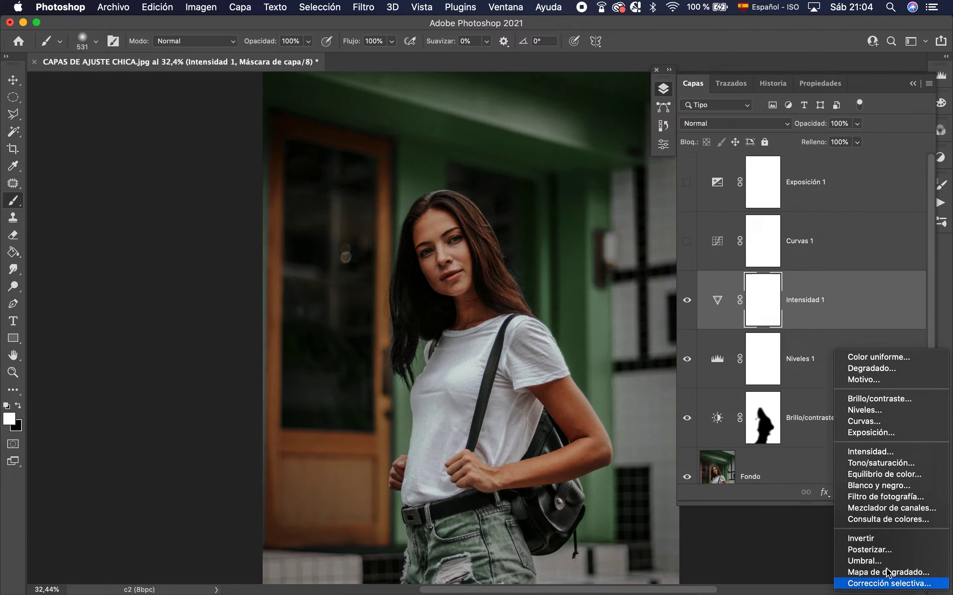
pyautogui.click(881, 464)
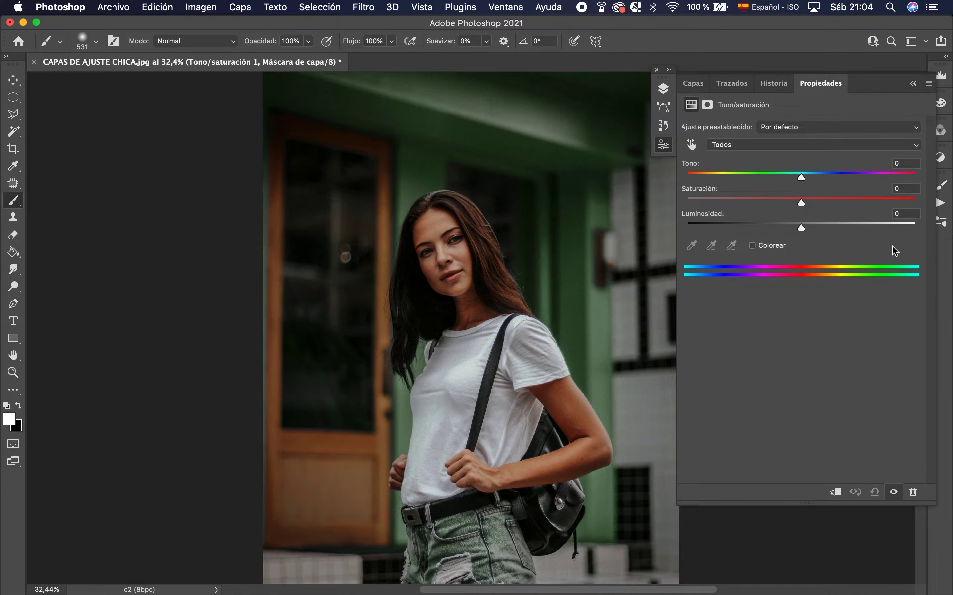
pyautogui.scroll(-3, 593, 345)
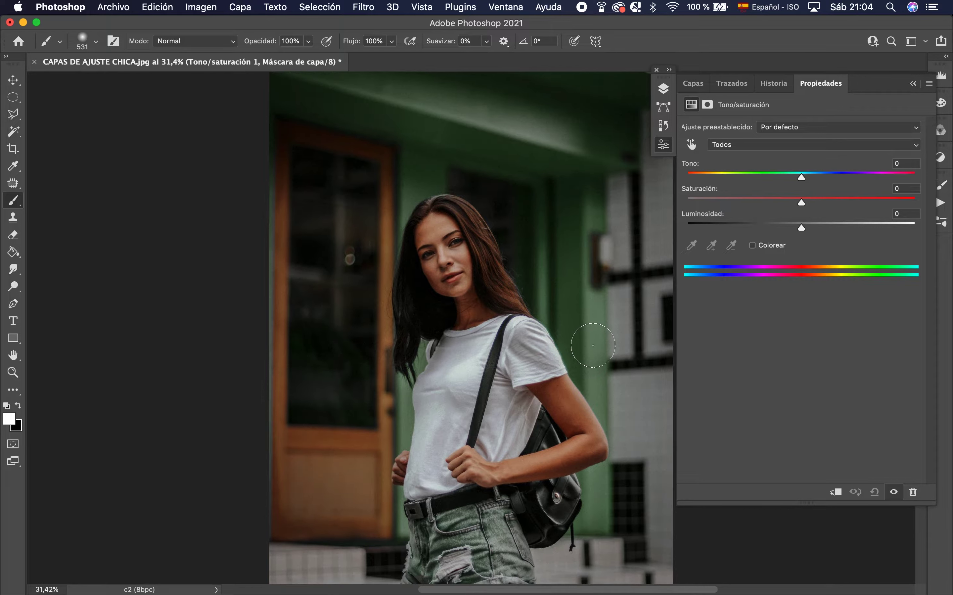
pyautogui.scroll(-2, 594, 345)
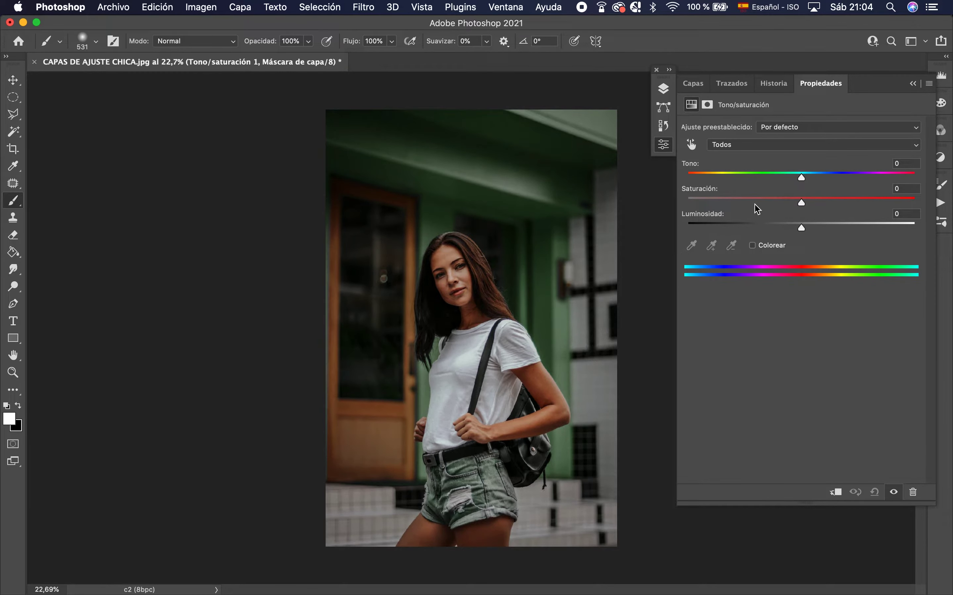
# - Preview the Cianotipo, Aumentar saturación, Aumento de rojo and Sepia presets
pyautogui.click(787, 128)
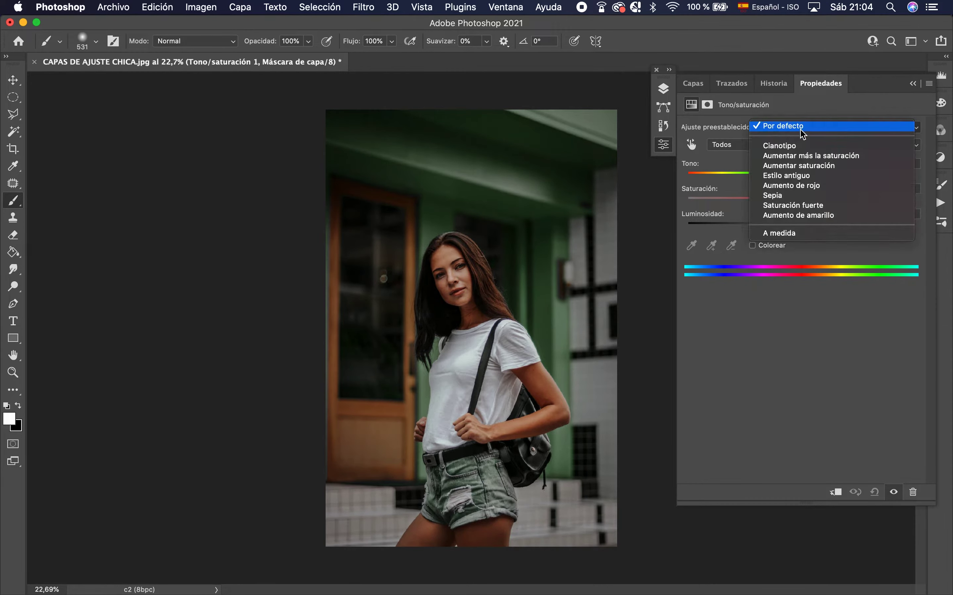
pyautogui.click(812, 145)
pyautogui.click(811, 129)
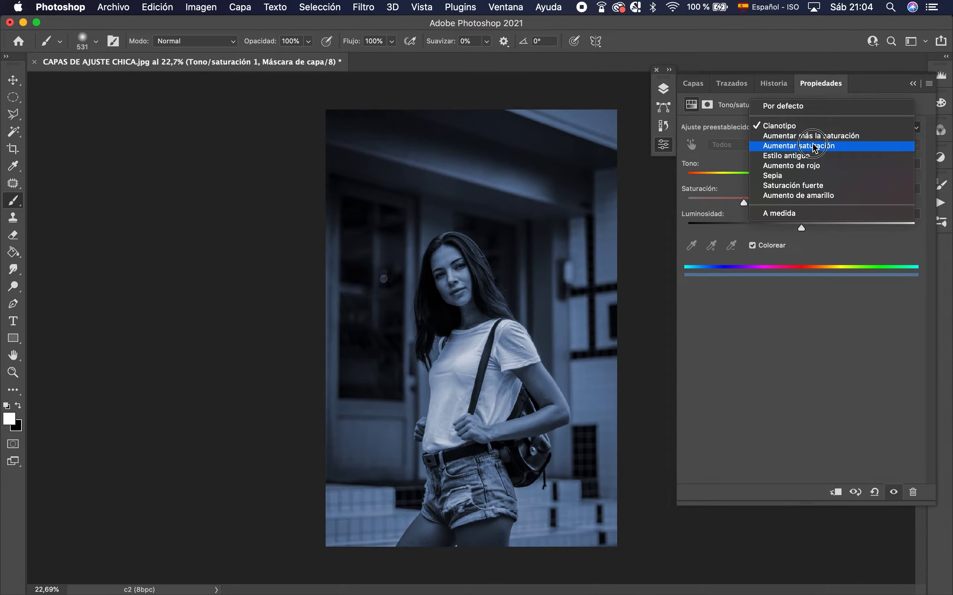
pyautogui.click(814, 146)
pyautogui.click(812, 131)
pyautogui.click(813, 146)
pyautogui.click(810, 132)
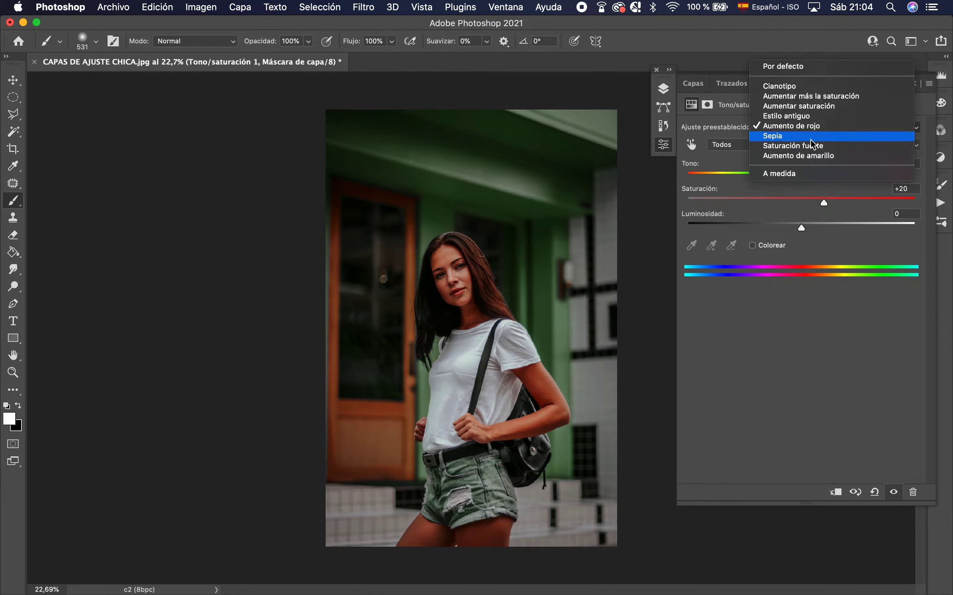
pyautogui.click(818, 149)
# - Return the Hue/Saturation preset to Default and nudge a slider slightly
pyautogui.click(801, 136)
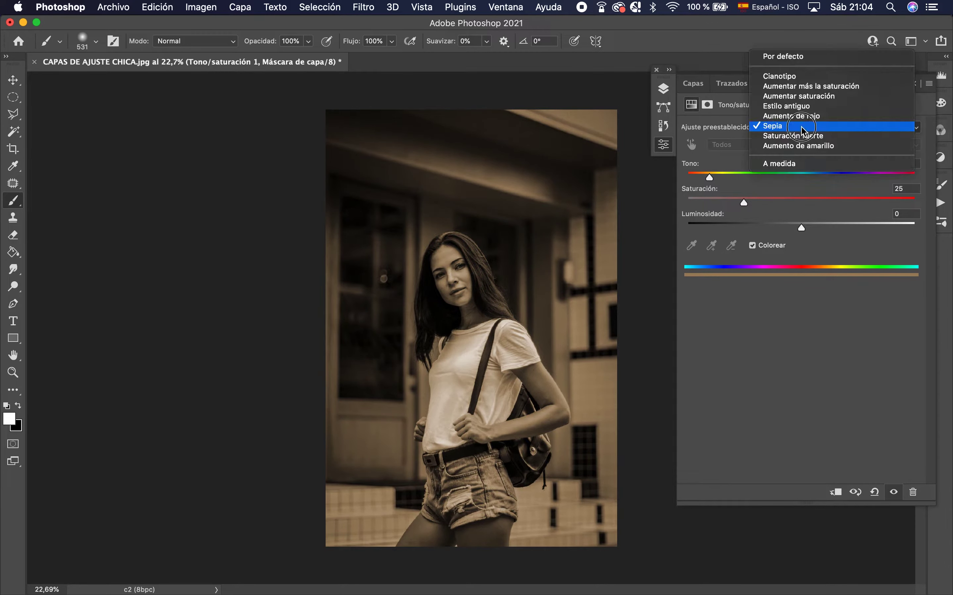
pyautogui.click(807, 62)
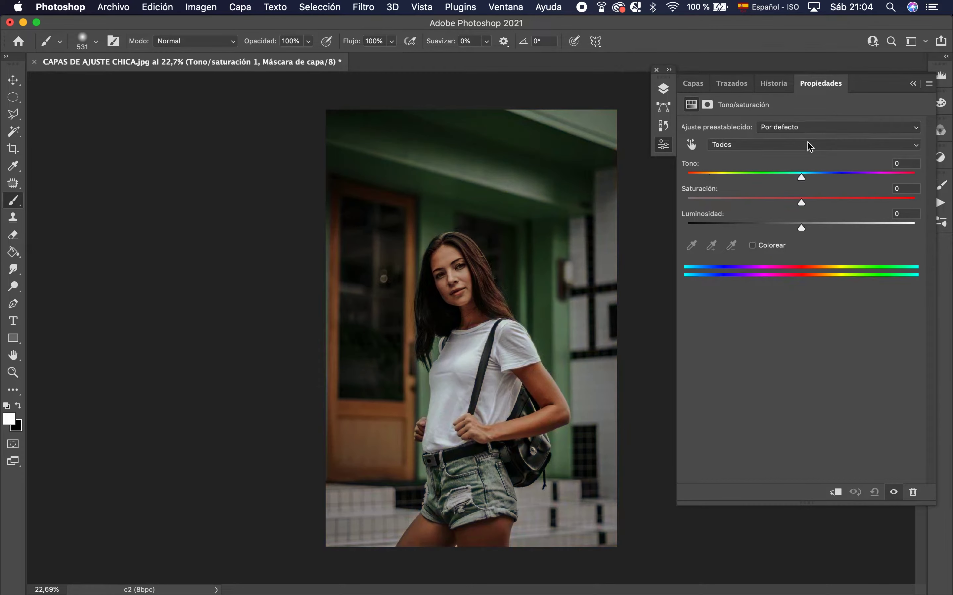
pyautogui.moveTo(803, 179)
pyautogui.mouseDown()
pyautogui.moveTo(828, 179)
pyautogui.moveTo(703, 177)
pyautogui.moveTo(814, 183)
pyautogui.moveTo(804, 189)
pyautogui.mouseUp()
# - Try saturation about -34 and lightness -10, then reset hue, saturation and lightness to zero
pyautogui.moveTo(689, 169); pyautogui.dragTo(692, 169)
pyautogui.moveTo(802, 204); pyautogui.dragTo(781, 212)
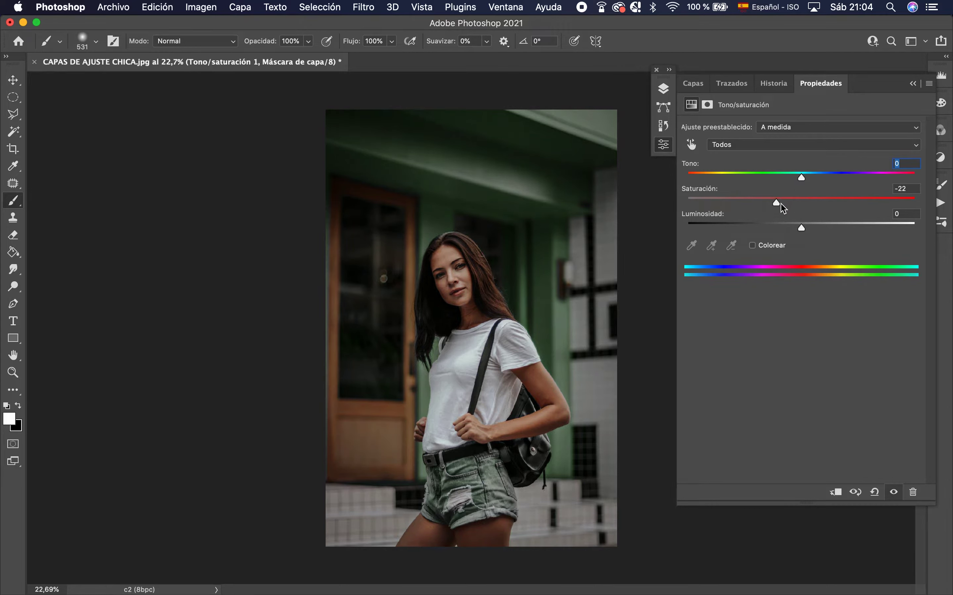
pyautogui.moveTo(781, 203); pyautogui.dragTo(758, 204)
pyautogui.moveTo(802, 228); pyautogui.dragTo(791, 229)
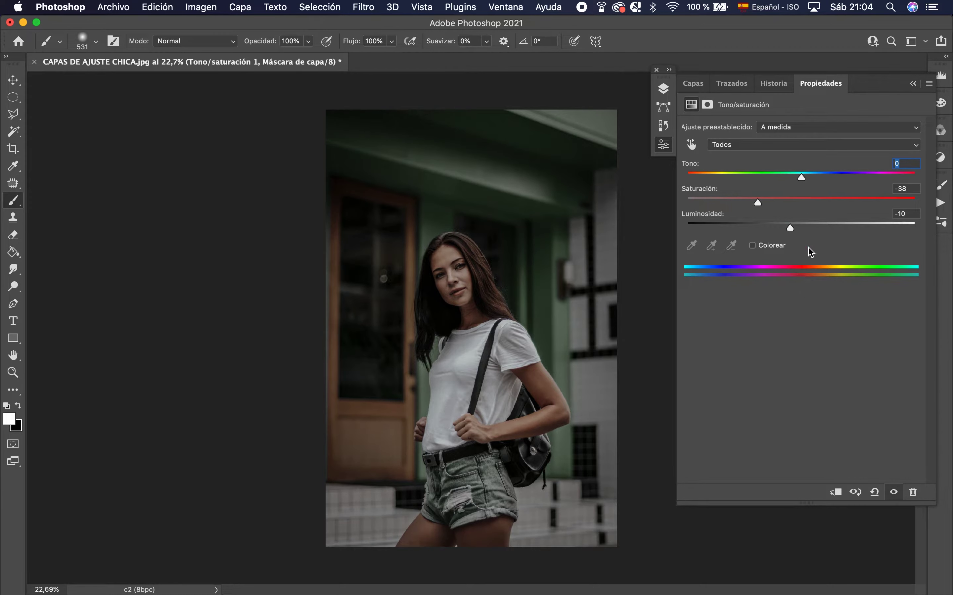
pyautogui.doubleClick(709, 214)
pyautogui.doubleClick(701, 193)
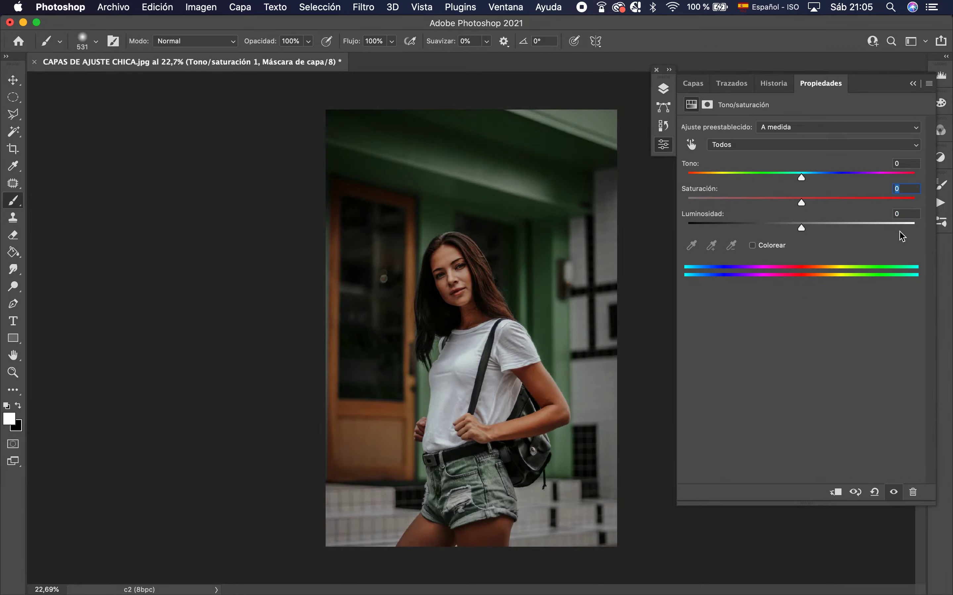
# - Test Colorize with a red-to-green hue sweep, turn it off at zero, and open the colour-range list
pyautogui.click(753, 246)
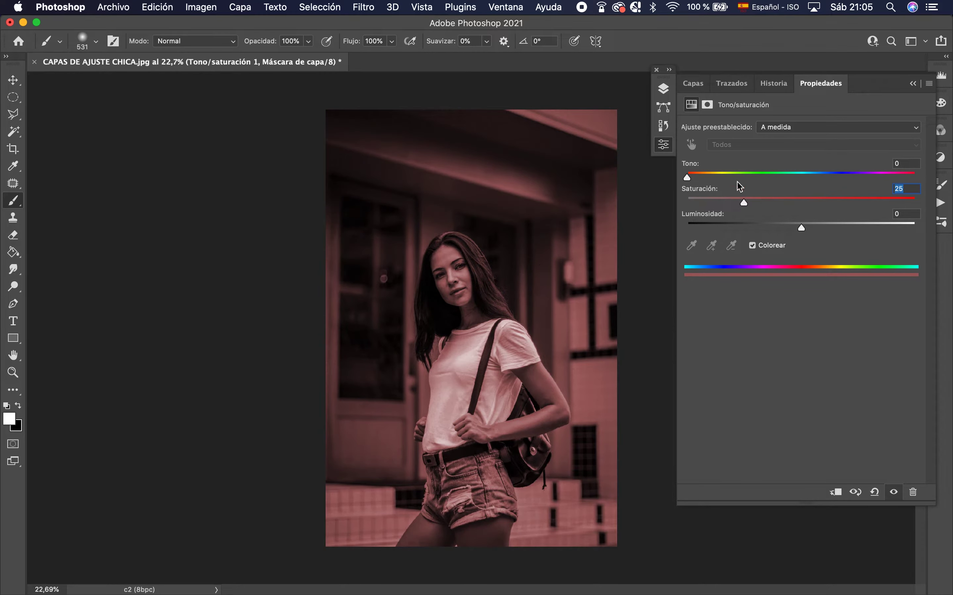
pyautogui.moveTo(687, 177); pyautogui.dragTo(836, 181)
pyautogui.moveTo(693, 167)
pyautogui.mouseDown()
pyautogui.moveTo(685, 168)
pyautogui.moveTo(691, 191)
pyautogui.mouseUp()
pyautogui.click(706, 214)
pyautogui.click(753, 246)
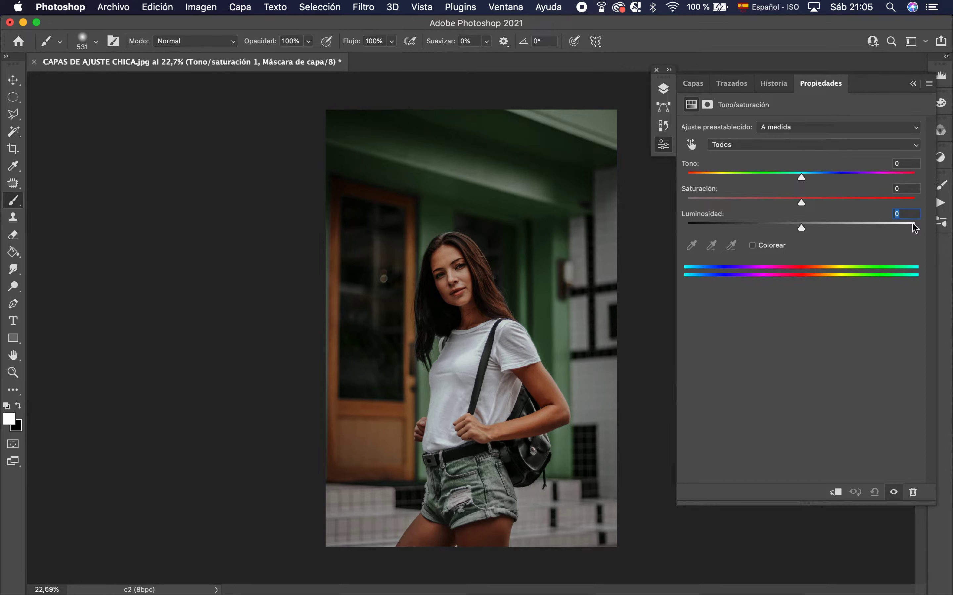
pyautogui.click(821, 146)
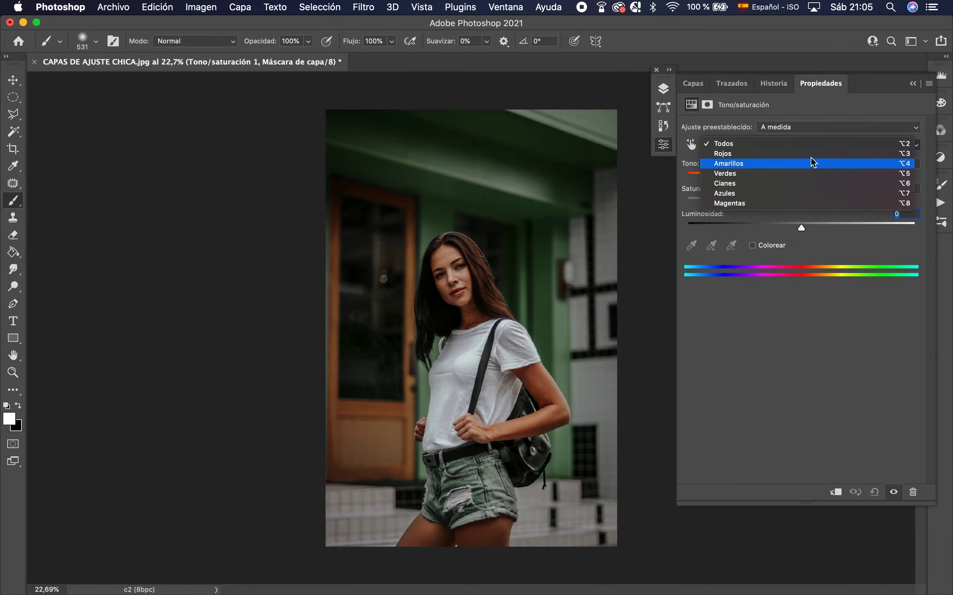
# - Limit the Hue/Saturation adjustment to Verdes and test shifting the greens' hue
pyautogui.click(802, 176)
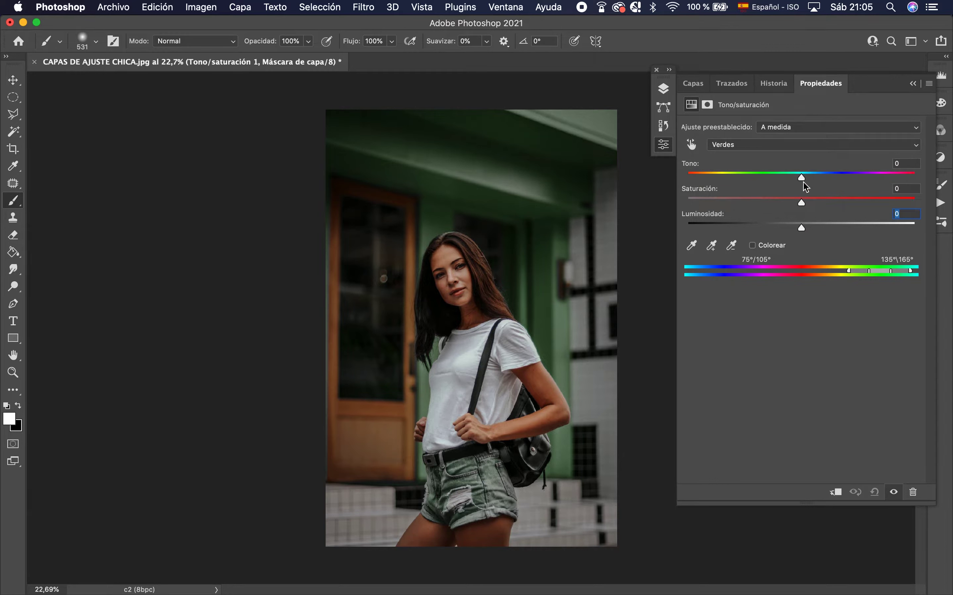
pyautogui.moveTo(824, 179)
pyautogui.mouseDown()
pyautogui.moveTo(906, 179)
pyautogui.moveTo(805, 194)
pyautogui.mouseUp()
pyautogui.click(693, 148)
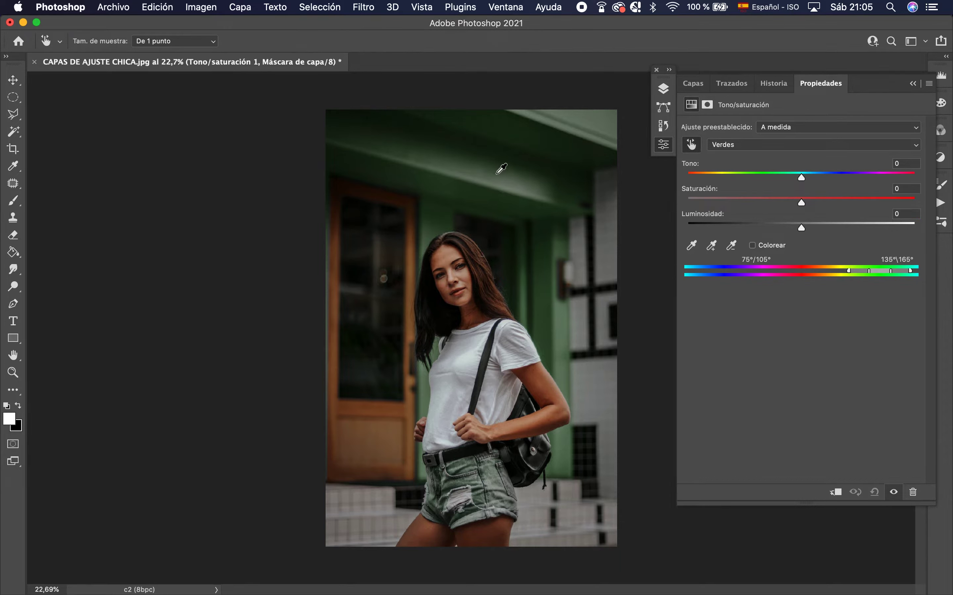
pyautogui.click(729, 145)
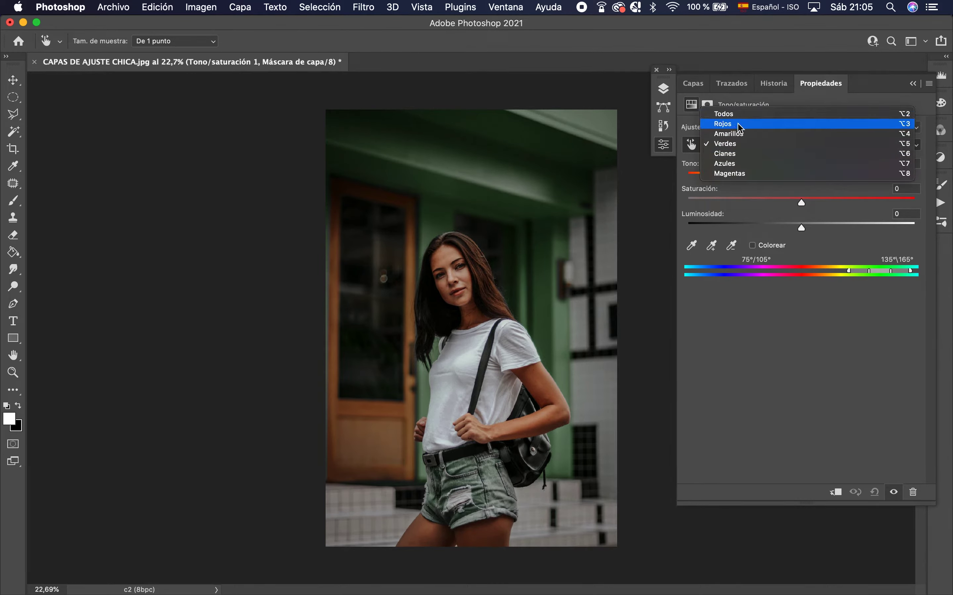
pyautogui.click(543, 160)
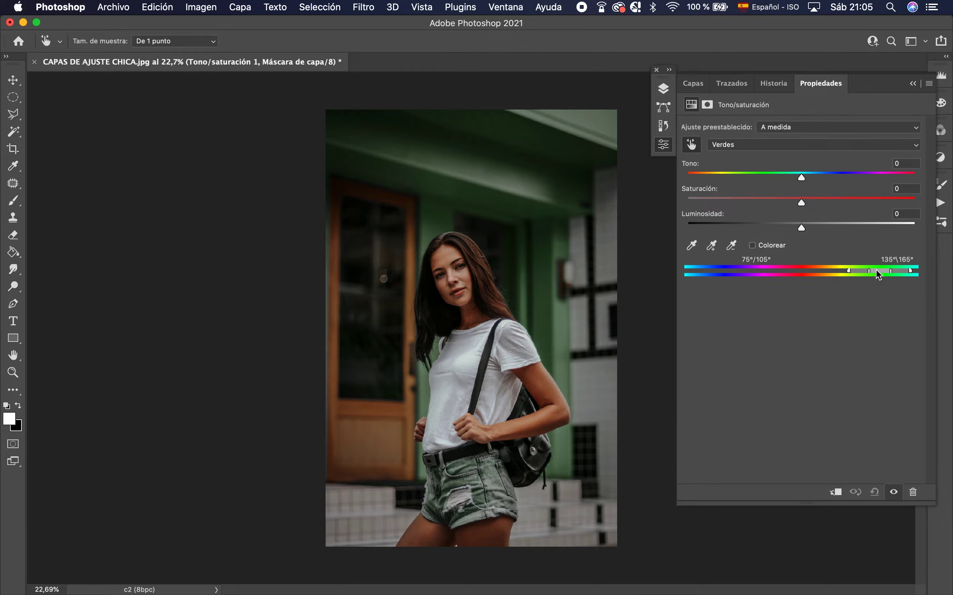
# - Widen the green range to roughly 68°–179° and shift the greens' hue to +85, turning them blue
pyautogui.moveTo(849, 269); pyautogui.dragTo(862, 277)
pyautogui.moveTo(912, 274); pyautogui.dragTo(933, 274)
pyautogui.moveTo(860, 272); pyautogui.dragTo(846, 272)
pyautogui.moveTo(884, 272)
pyautogui.mouseDown()
pyautogui.moveTo(909, 274)
pyautogui.moveTo(852, 272)
pyautogui.mouseUp()
pyautogui.moveTo(806, 178); pyautogui.dragTo(847, 179)
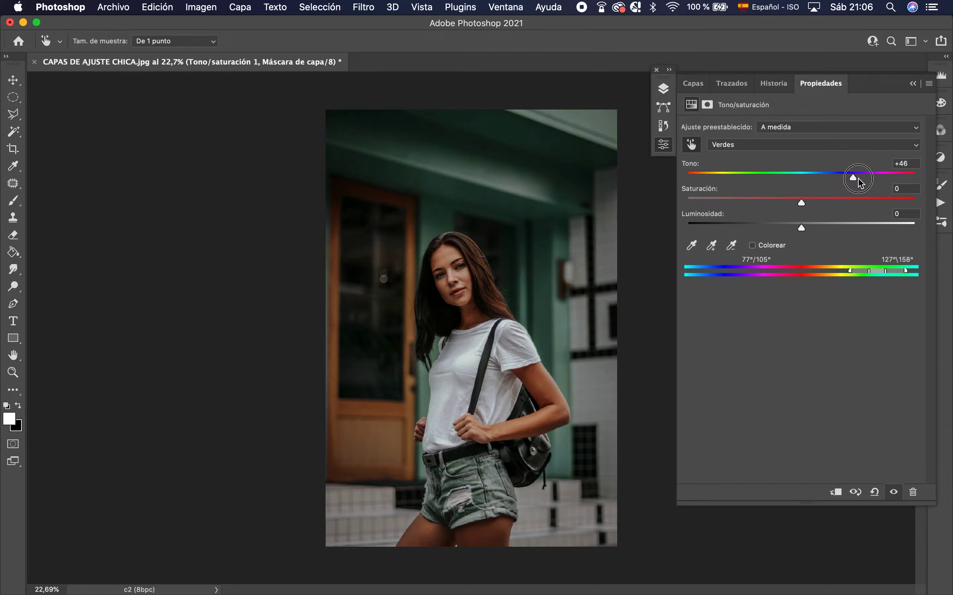
pyautogui.moveTo(847, 178); pyautogui.dragTo(873, 182)
# - Test the Tono/saturación 1 mask at 58% density and with feathering, restore 100%, then open the adjustment layer list
pyautogui.click(708, 107)
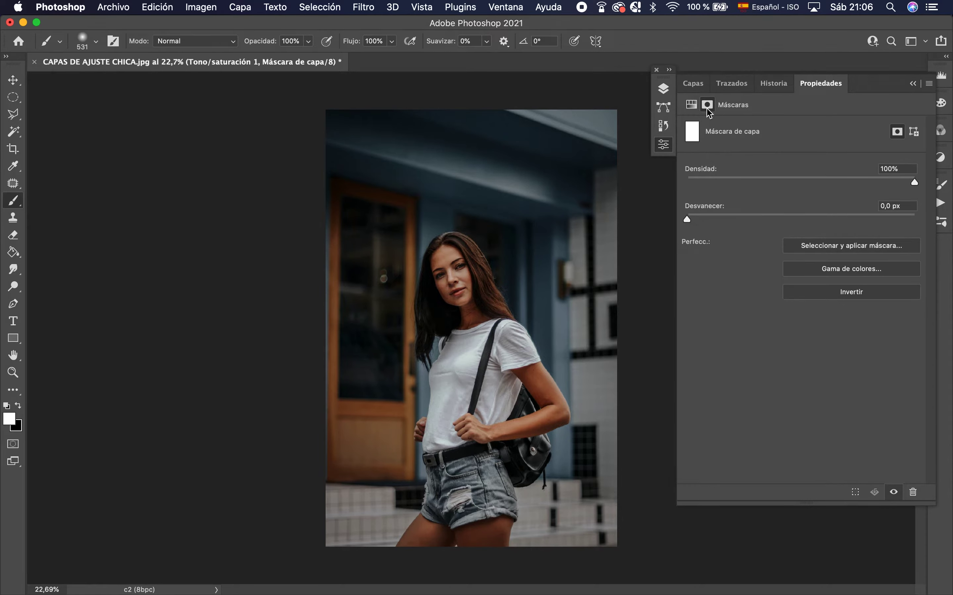
pyautogui.moveTo(914, 185)
pyautogui.mouseDown()
pyautogui.moveTo(820, 181)
pyautogui.moveTo(941, 194)
pyautogui.mouseUp()
pyautogui.moveTo(910, 184); pyautogui.dragTo(923, 185)
pyautogui.moveTo(688, 220)
pyautogui.mouseDown()
pyautogui.moveTo(728, 219)
pyautogui.moveTo(678, 224)
pyautogui.mouseUp()
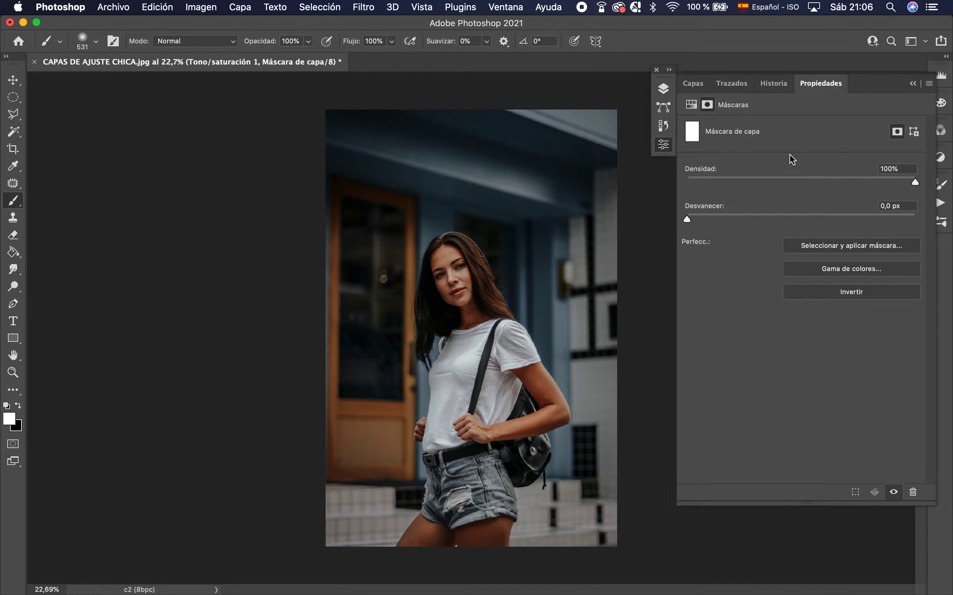
pyautogui.click(693, 88)
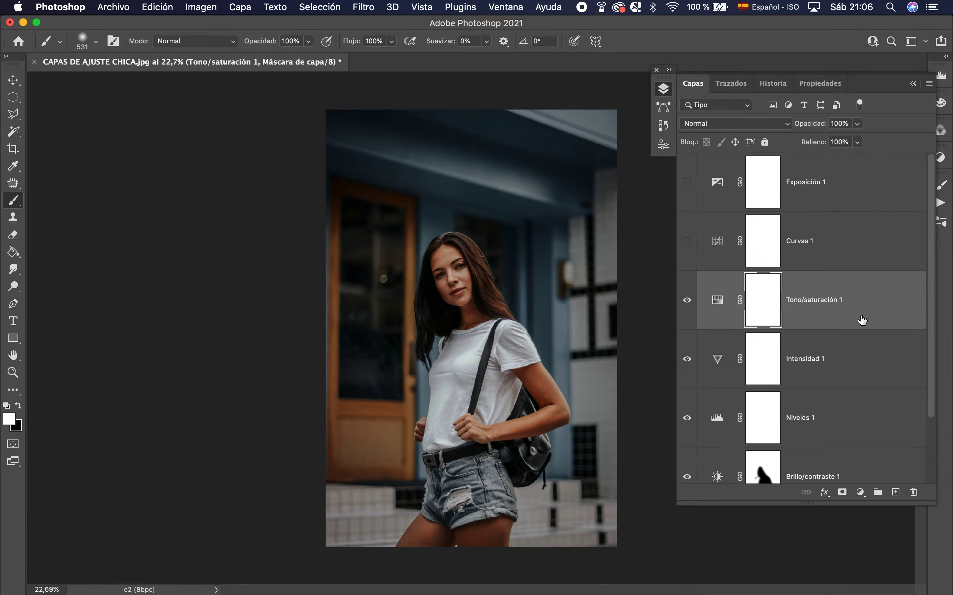
pyautogui.click(862, 492)
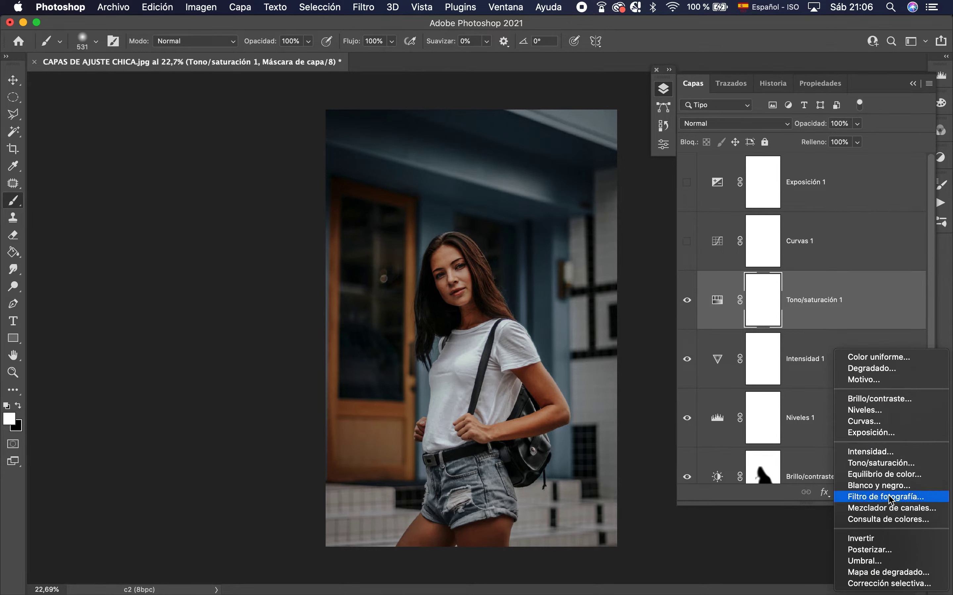
# - Add a Color Balance layer and set its shadows to -23, +12, +59
pyautogui.click(918, 477)
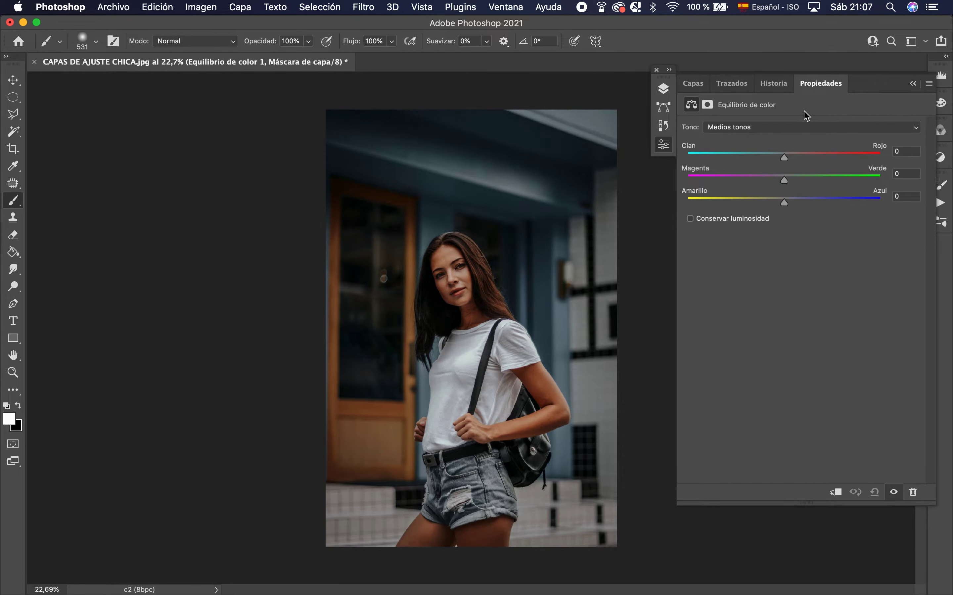
pyautogui.click(796, 132)
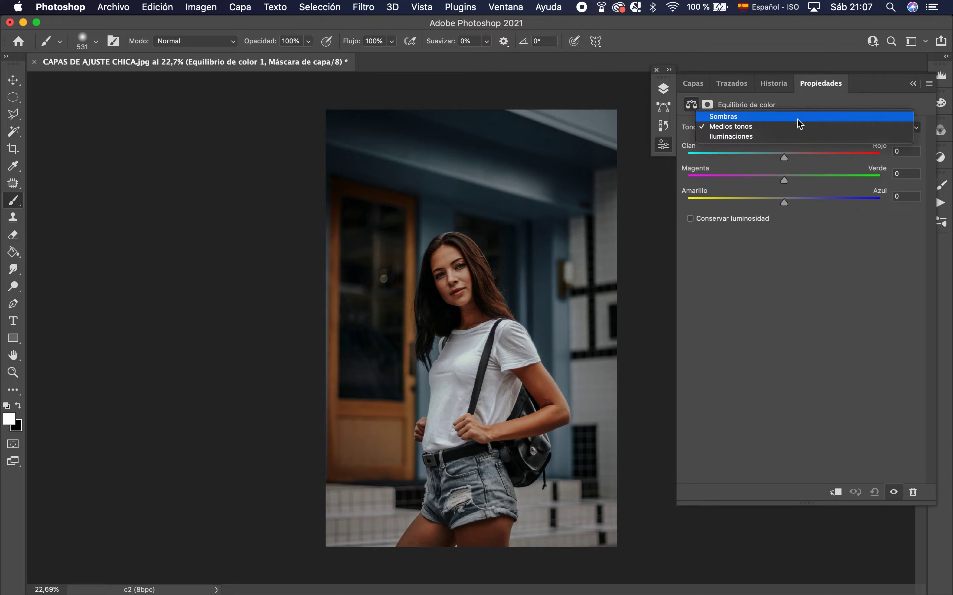
pyautogui.click(795, 114)
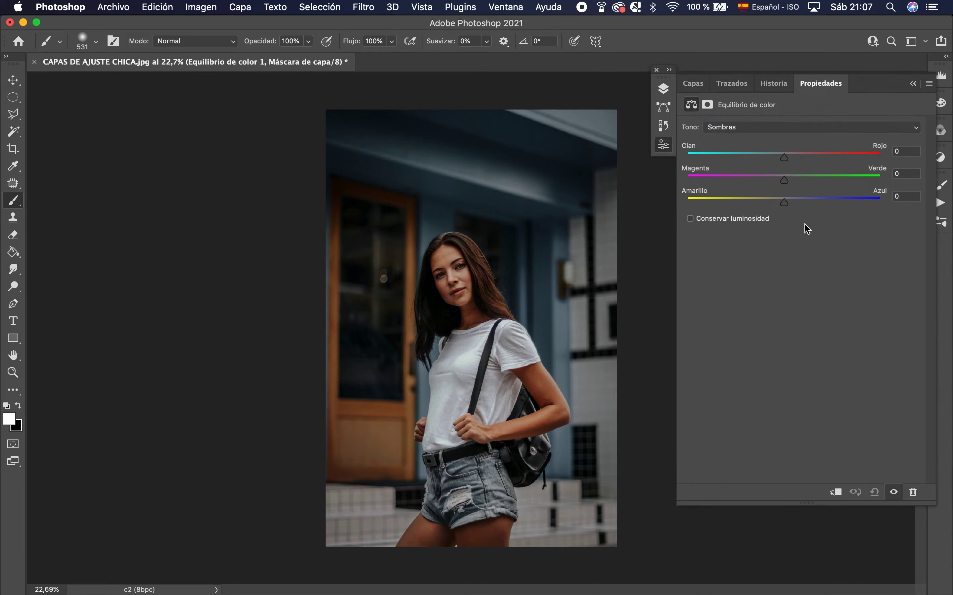
pyautogui.moveTo(785, 203); pyautogui.dragTo(840, 207)
pyautogui.moveTo(785, 180)
pyautogui.mouseDown()
pyautogui.moveTo(796, 181)
pyautogui.moveTo(762, 158)
pyautogui.mouseUp()
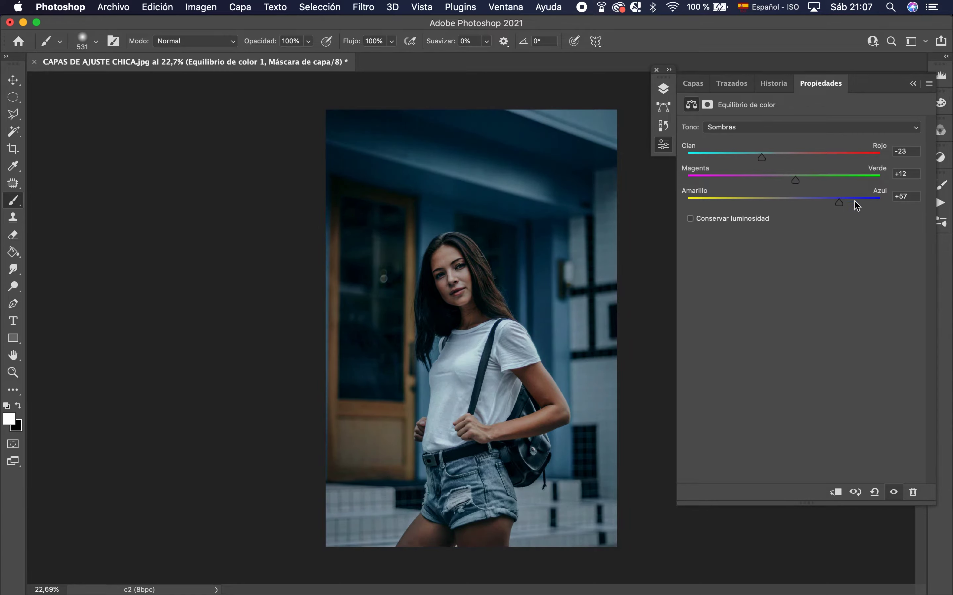
pyautogui.moveTo(840, 204); pyautogui.dragTo(844, 207)
# - Shift the Color Balance highlights slightly toward cyan and blue
pyautogui.click(749, 134)
pyautogui.click(764, 137)
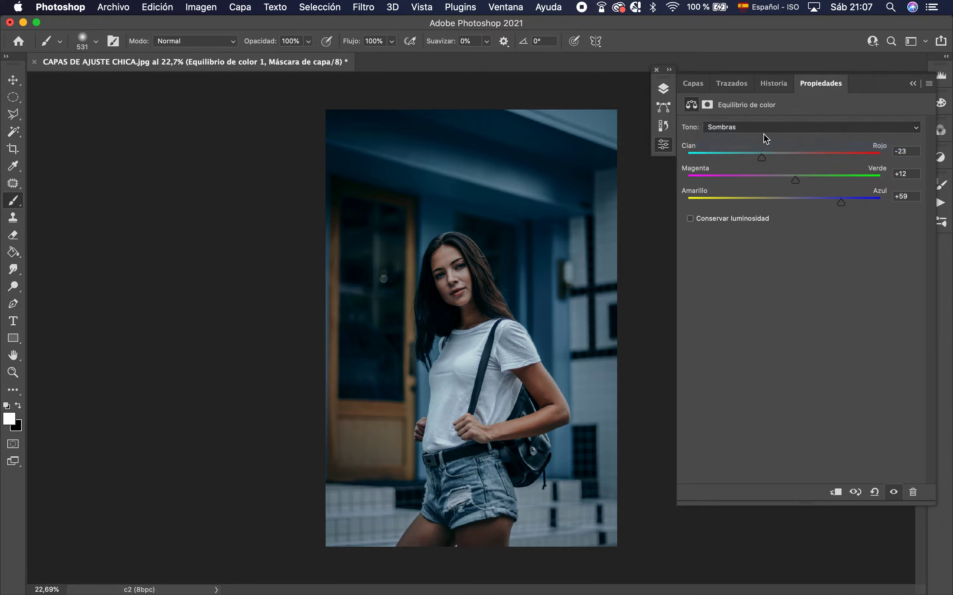
pyautogui.moveTo(785, 202); pyautogui.dragTo(796, 204)
pyautogui.moveTo(776, 156)
pyautogui.mouseDown()
pyautogui.moveTo(782, 186)
pyautogui.moveTo(782, 162)
pyautogui.mouseUp()
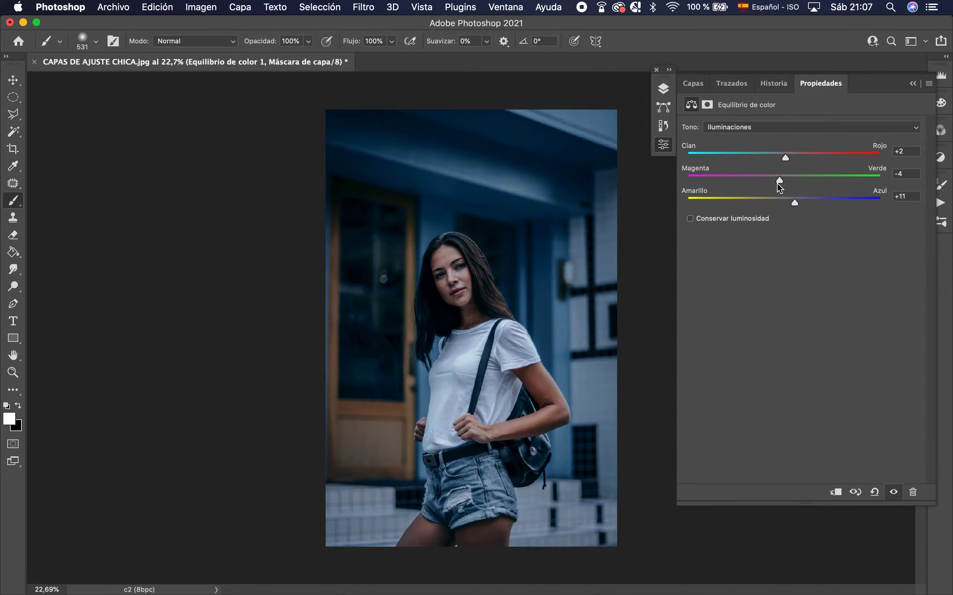
pyautogui.moveTo(795, 204); pyautogui.dragTo(785, 207)
# - Push the midtones toward blue at -2, -9, +22 and return to the Layers list
pyautogui.click(738, 131)
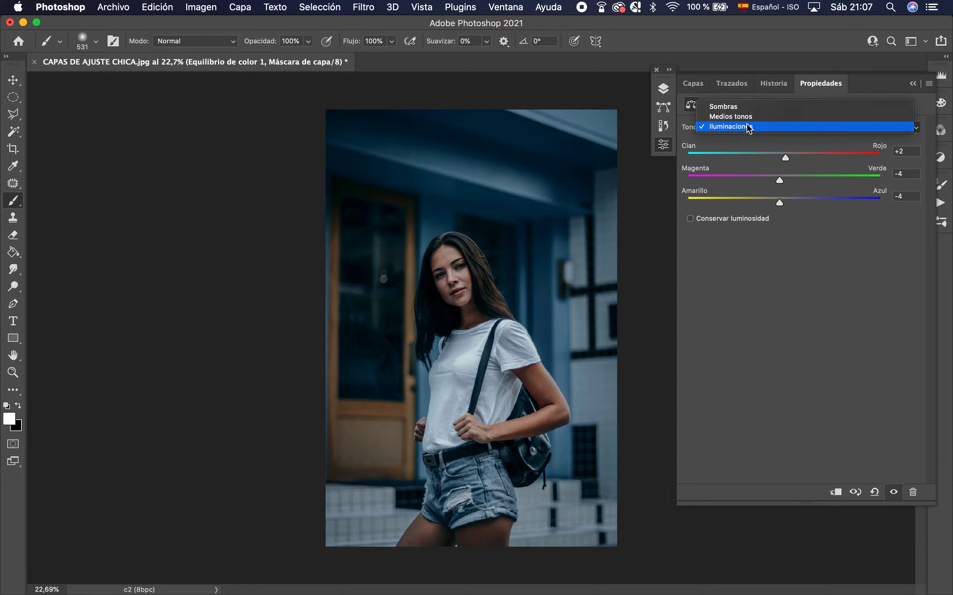
pyautogui.click(750, 117)
pyautogui.moveTo(788, 204)
pyautogui.mouseDown()
pyautogui.moveTo(807, 203)
pyautogui.moveTo(762, 157)
pyautogui.mouseUp()
pyautogui.click(693, 83)
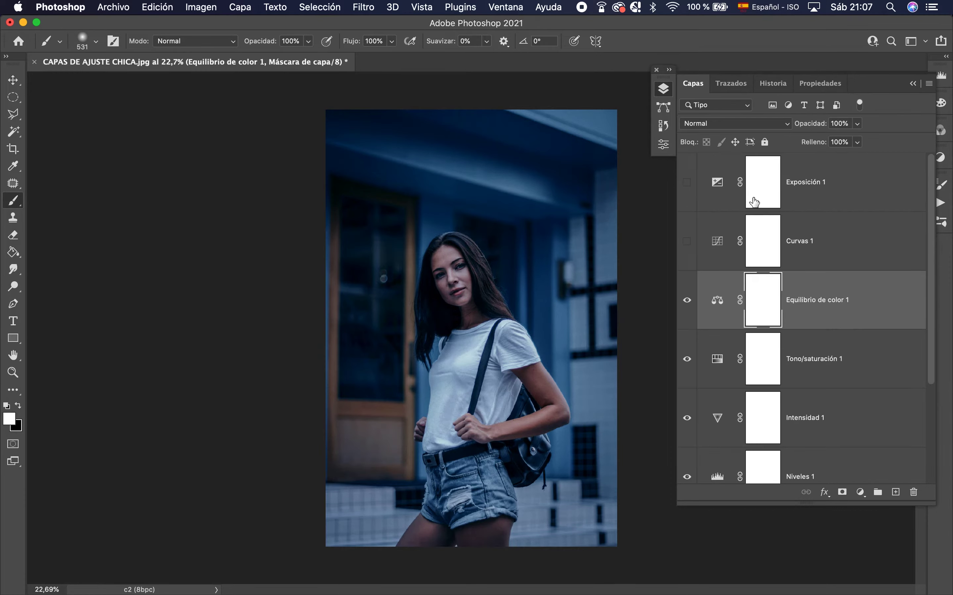
# - Compare the photo with and without Equilibrio de color 1, leaving it hidden
pyautogui.click(687, 302)
pyautogui.click(688, 301)
pyautogui.click(688, 303)
pyautogui.click(687, 301)
pyautogui.click(687, 302)
# - Add a second Color Balance layer and warm its highlights toward red and yellow
pyautogui.click(861, 492)
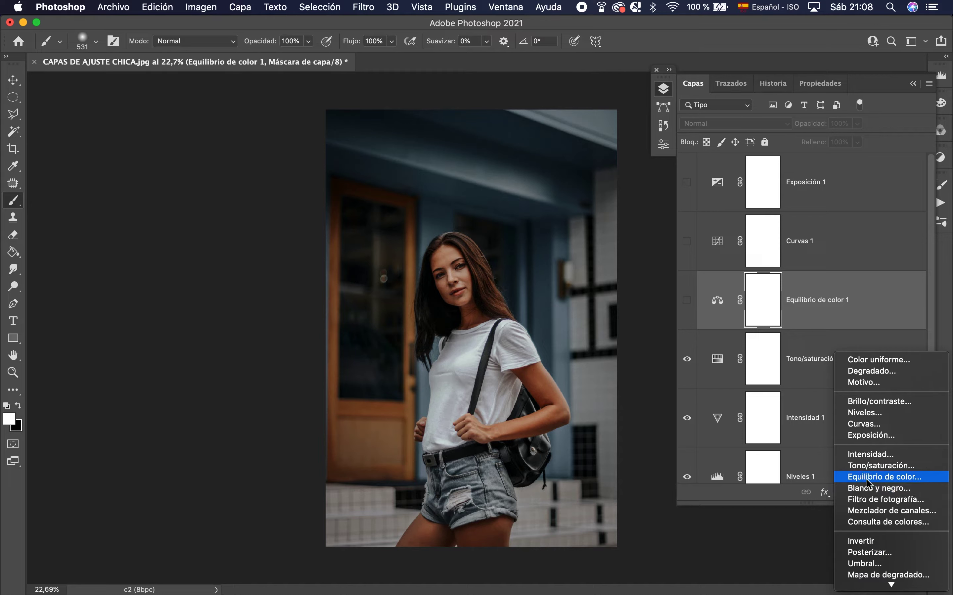
pyautogui.click(868, 480)
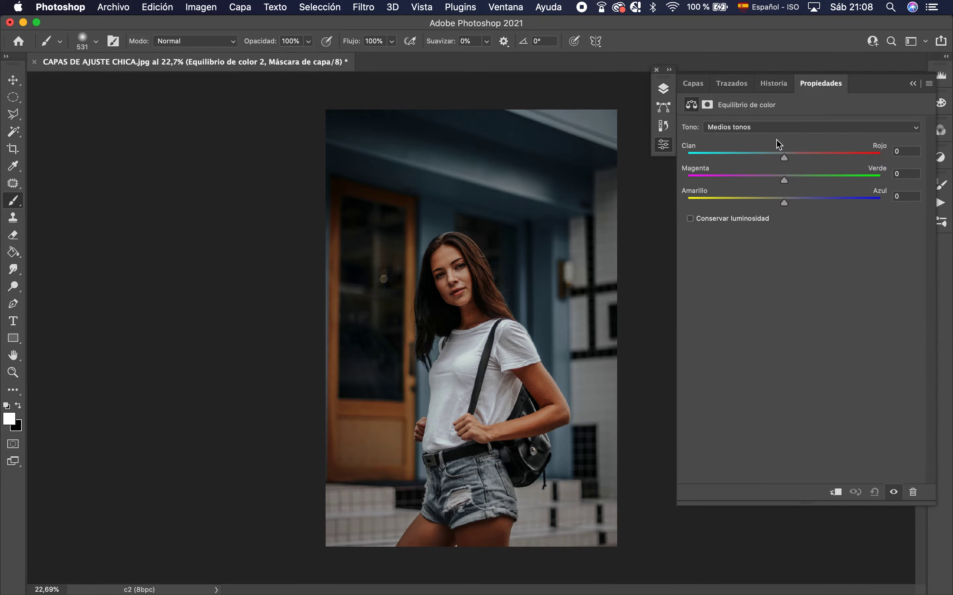
pyautogui.click(773, 128)
pyautogui.click(774, 137)
pyautogui.moveTo(783, 200); pyautogui.dragTo(758, 196)
pyautogui.moveTo(786, 158)
pyautogui.mouseDown()
pyautogui.moveTo(812, 157)
pyautogui.moveTo(777, 181)
pyautogui.moveTo(795, 158)
pyautogui.mouseUp()
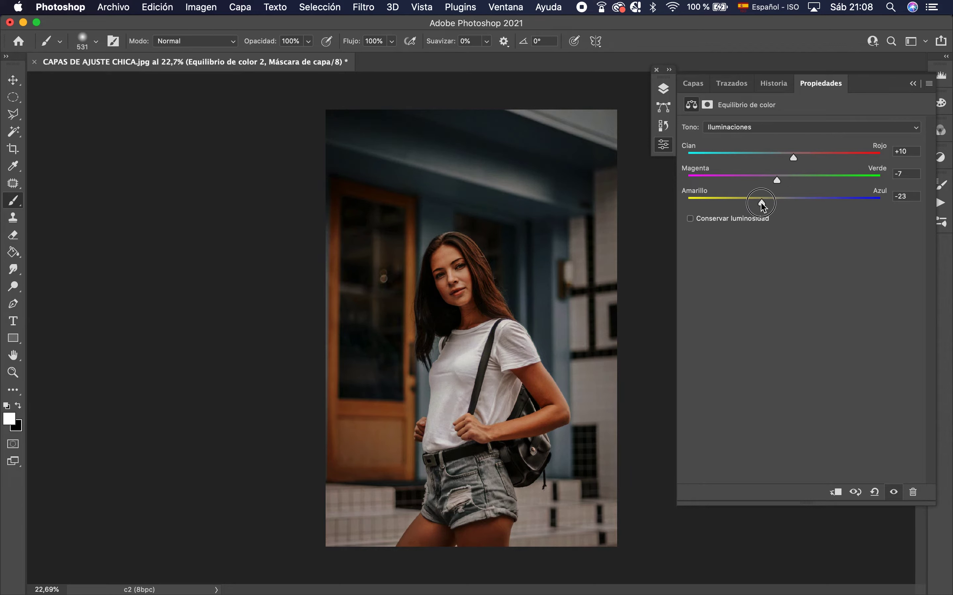
pyautogui.moveTo(794, 158); pyautogui.dragTo(795, 158)
# - Nudge the shadows slightly blue and set the midtones to +13, -5, -22
pyautogui.click(762, 125)
pyautogui.click(760, 107)
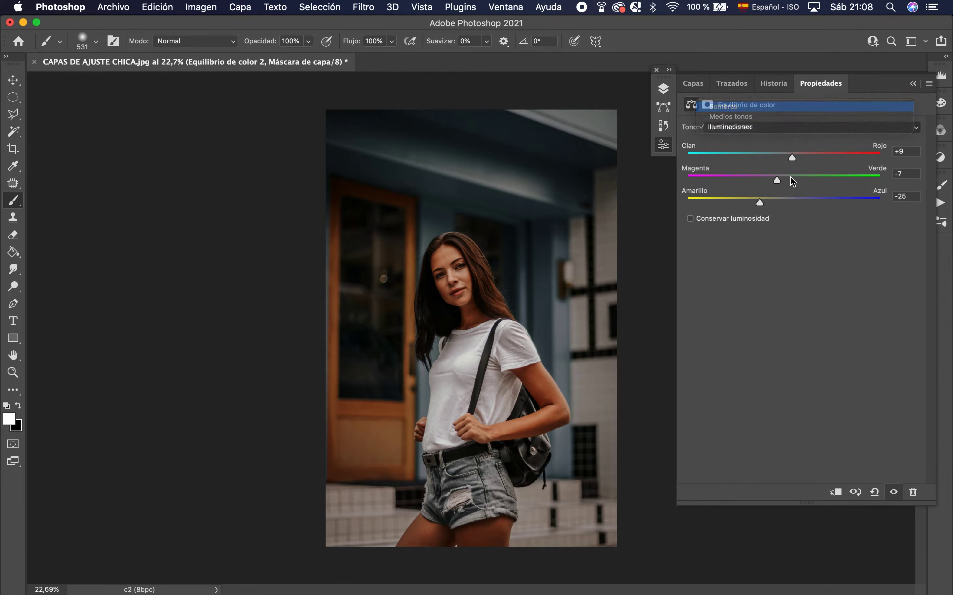
pyautogui.moveTo(785, 202)
pyautogui.mouseDown()
pyautogui.moveTo(796, 204)
pyautogui.moveTo(770, 158)
pyautogui.mouseUp()
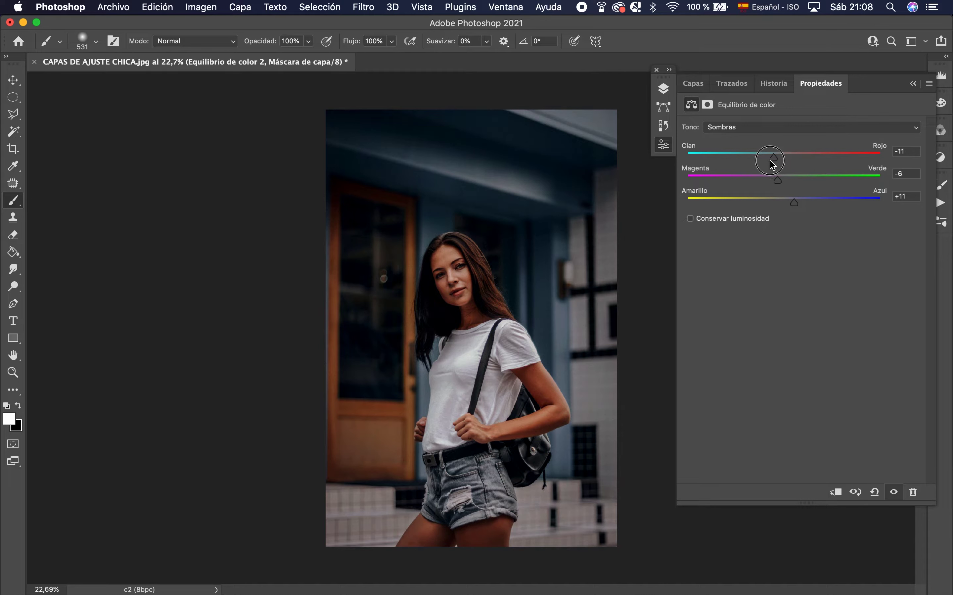
pyautogui.click(759, 127)
pyautogui.click(756, 134)
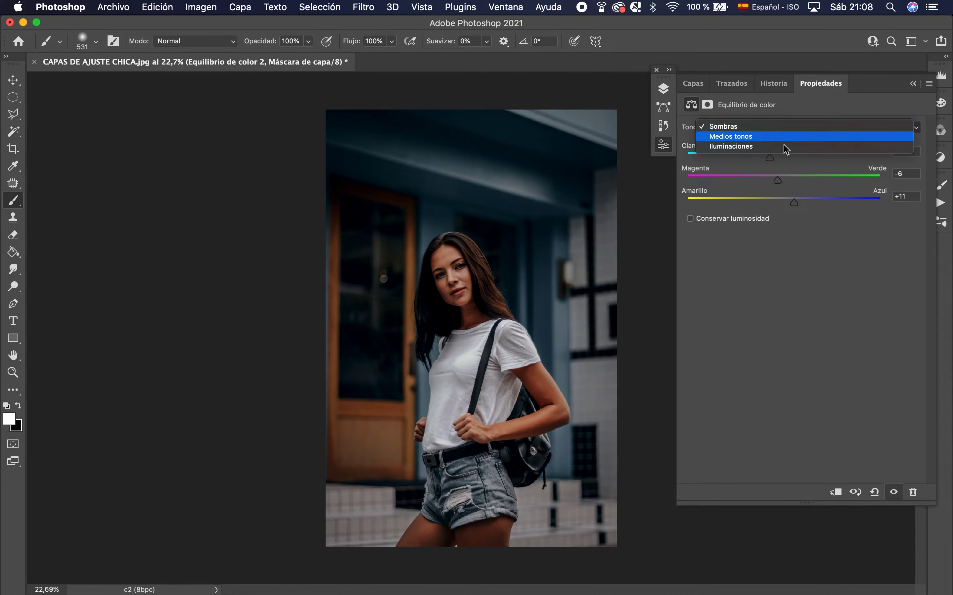
pyautogui.moveTo(785, 202)
pyautogui.mouseDown()
pyautogui.moveTo(759, 204)
pyautogui.moveTo(788, 158)
pyautogui.moveTo(801, 162)
pyautogui.mouseUp()
pyautogui.click(763, 206)
pyautogui.click(693, 83)
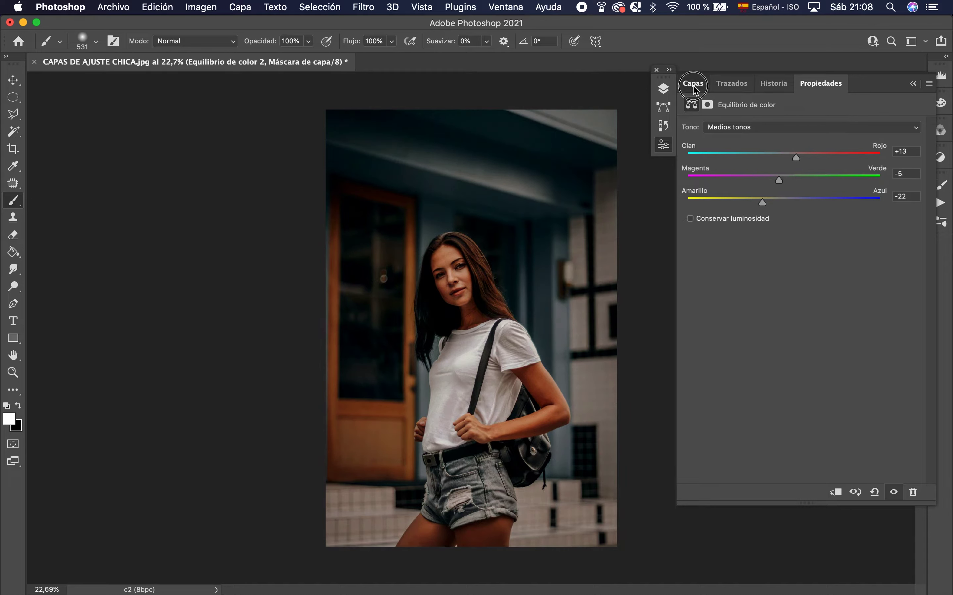
# - Lower Equilibrio de color 2 to 47% opacity and toggle layer visibility to compare
pyautogui.click(858, 123)
pyautogui.moveTo(859, 144); pyautogui.dragTo(828, 149)
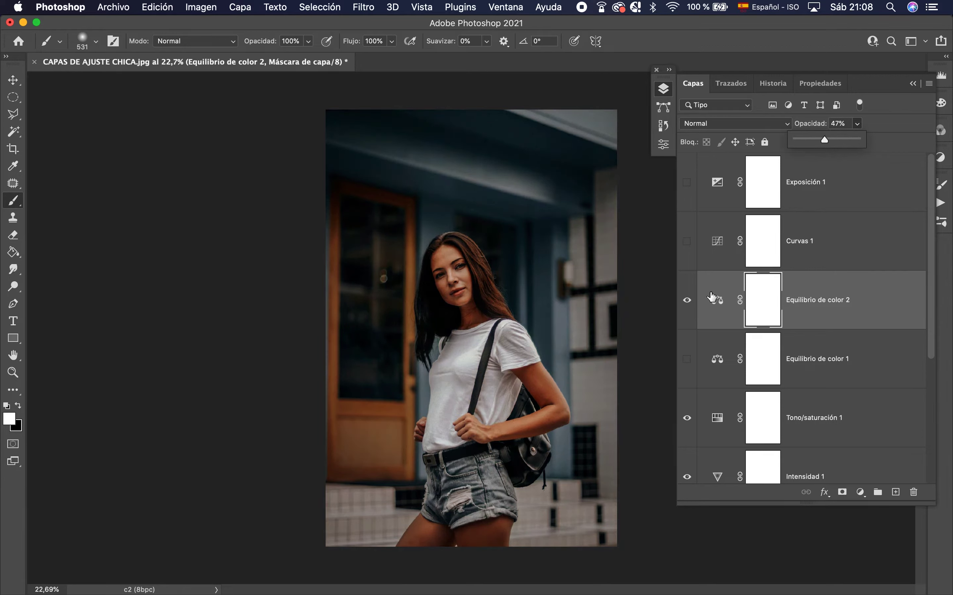
pyautogui.click(687, 308)
pyautogui.click(687, 419)
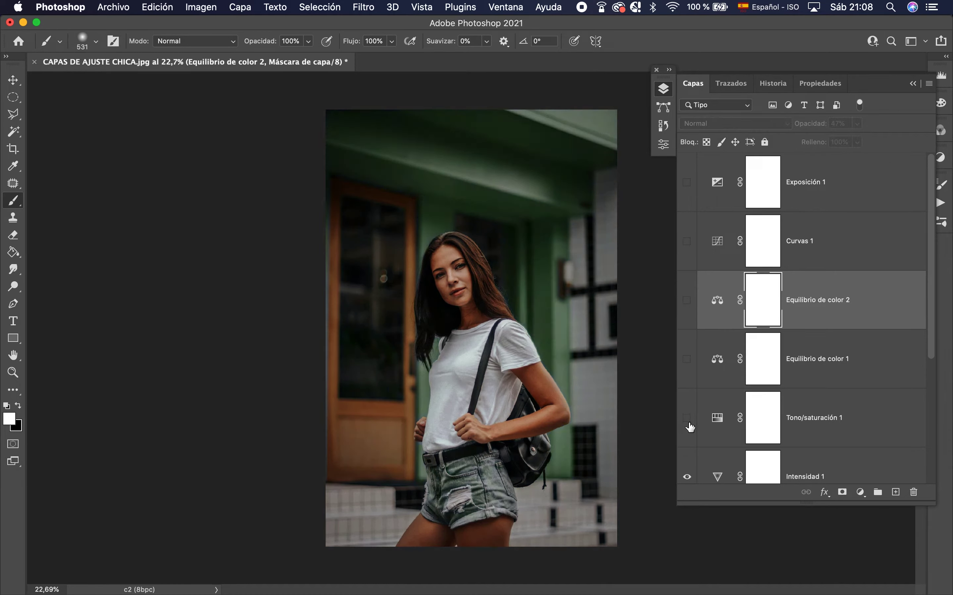
pyautogui.click(688, 360)
pyautogui.click(688, 300)
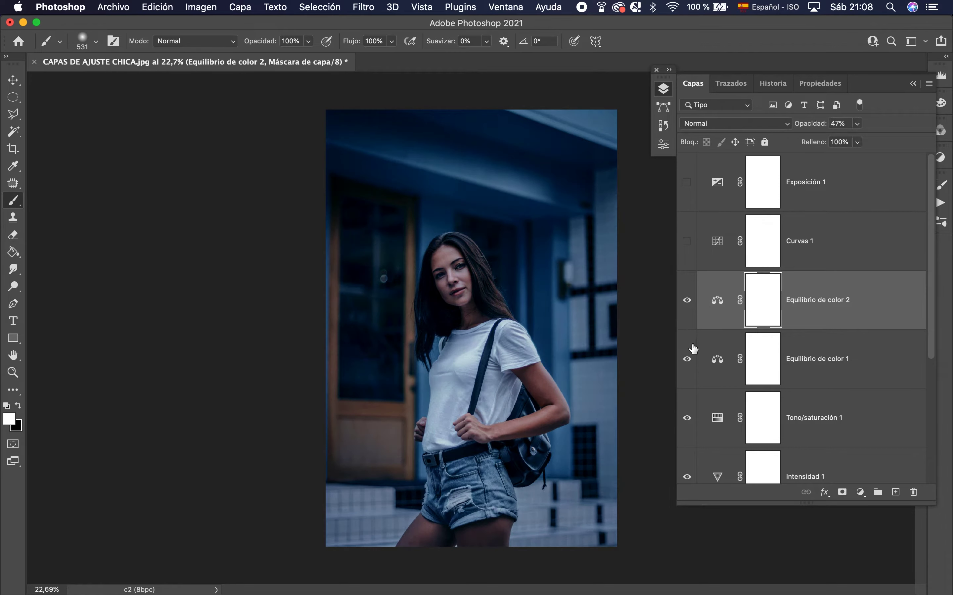
# - Compare the color balance layers, leaving Equilibrio de color 1 hidden and Equilibrio de color 2 visible
pyautogui.click(690, 359)
pyautogui.click(688, 360)
pyautogui.click(687, 300)
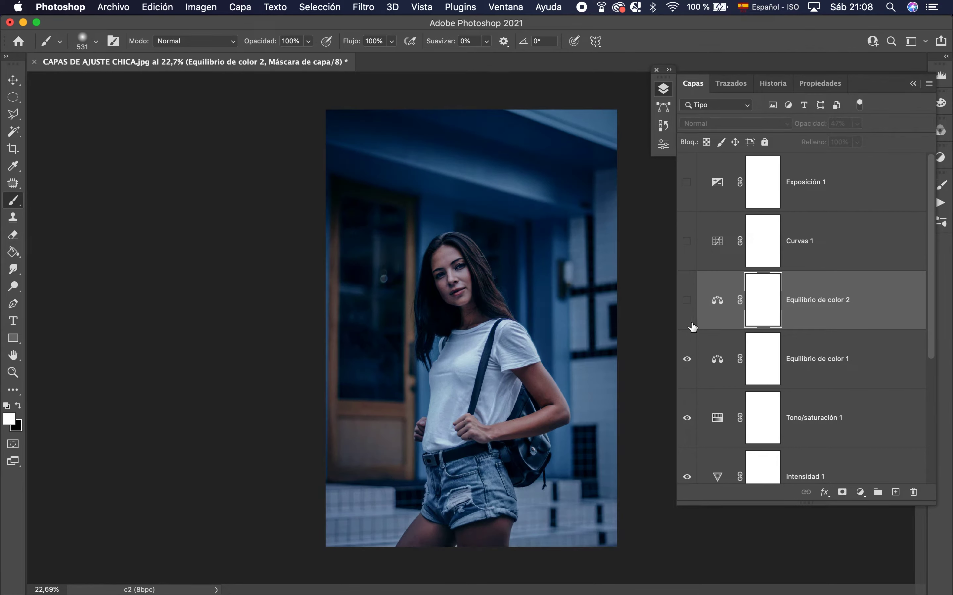
pyautogui.click(688, 359)
pyautogui.click(860, 374)
pyautogui.click(687, 360)
pyautogui.click(729, 311)
pyautogui.click(689, 314)
pyautogui.click(687, 359)
pyautogui.click(842, 374)
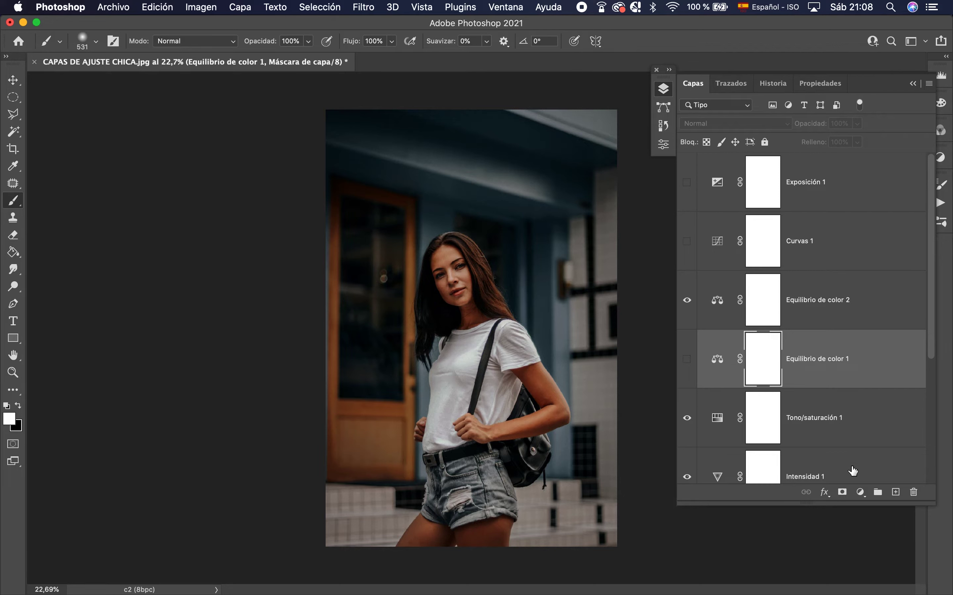
pyautogui.click(861, 491)
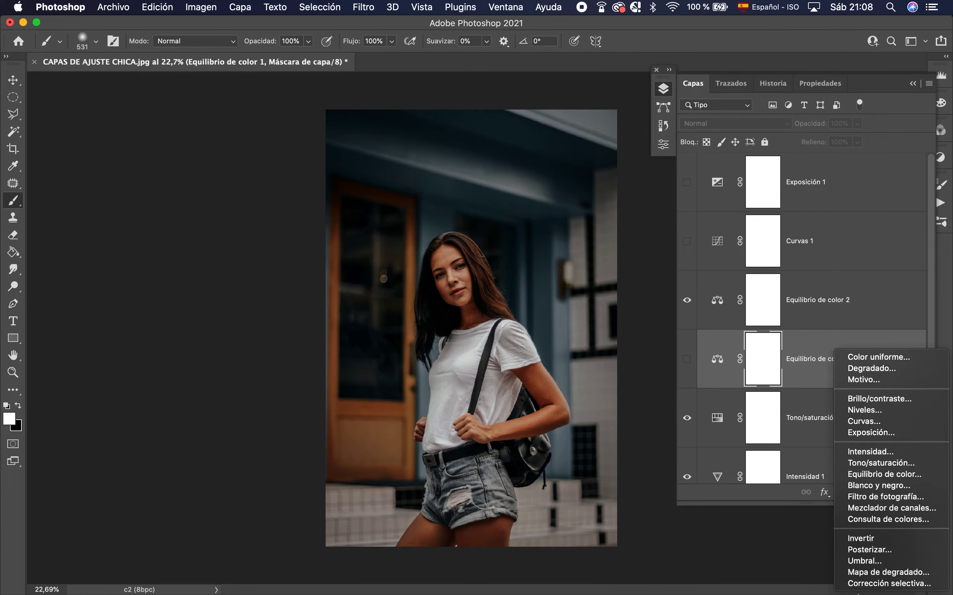
# - Add a Black & White layer and preview the Filtro azul, Más oscuro, Filtro verde and high-contrast blue presets
pyautogui.click(889, 487)
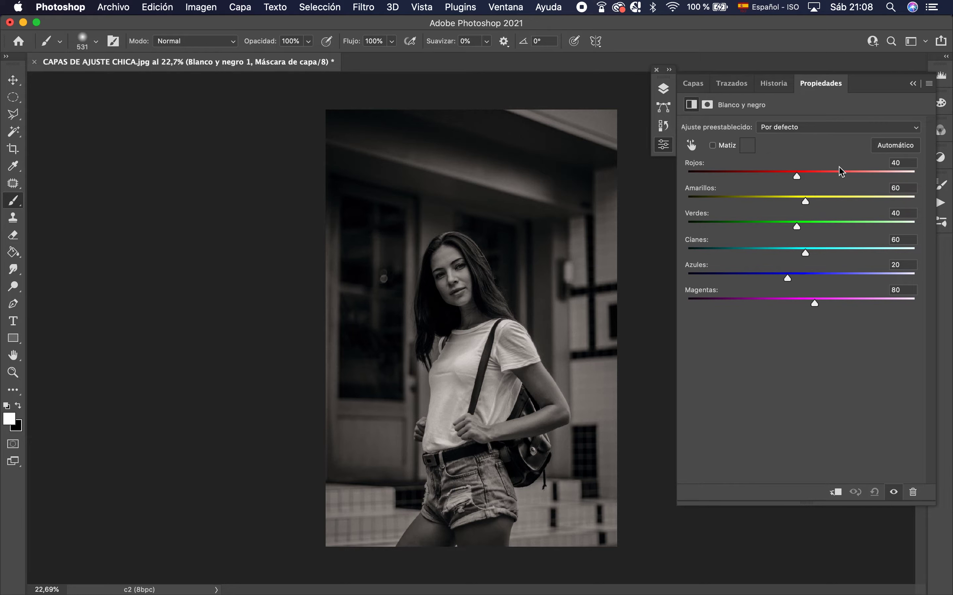
pyautogui.click(806, 129)
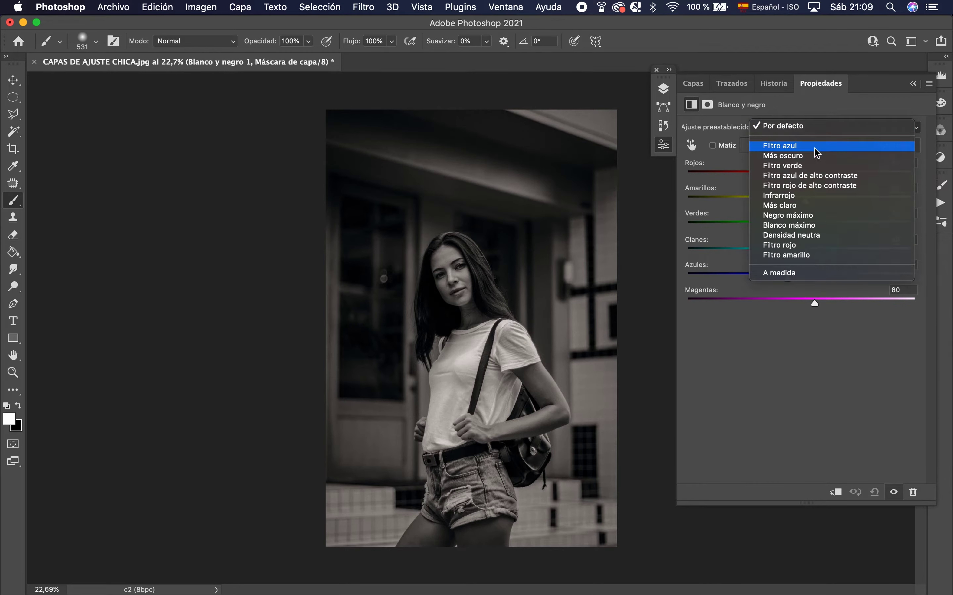
pyautogui.click(815, 148)
pyautogui.click(804, 131)
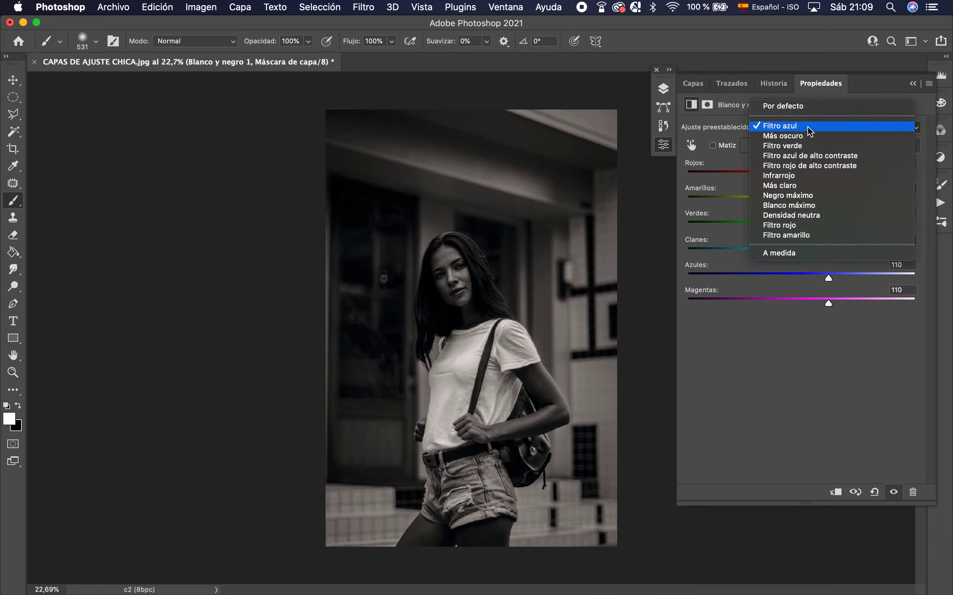
pyautogui.press('Escape')
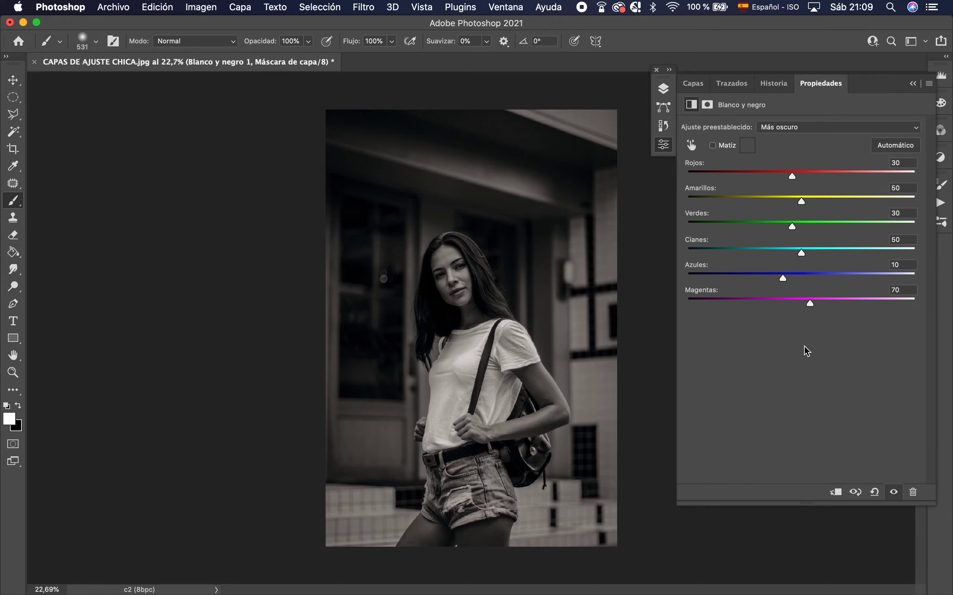
pyautogui.click(826, 131)
pyautogui.click(826, 135)
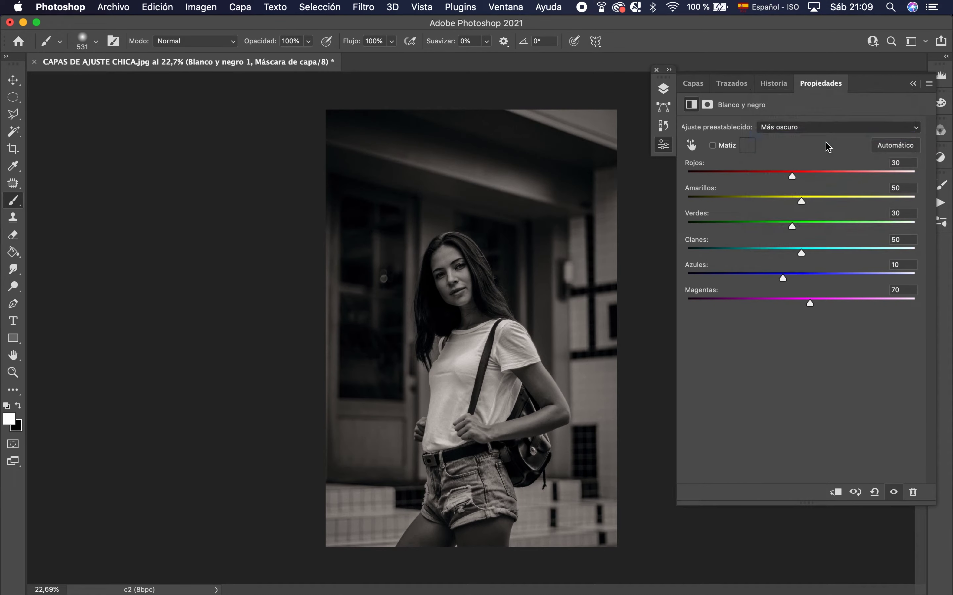
pyautogui.click(826, 132)
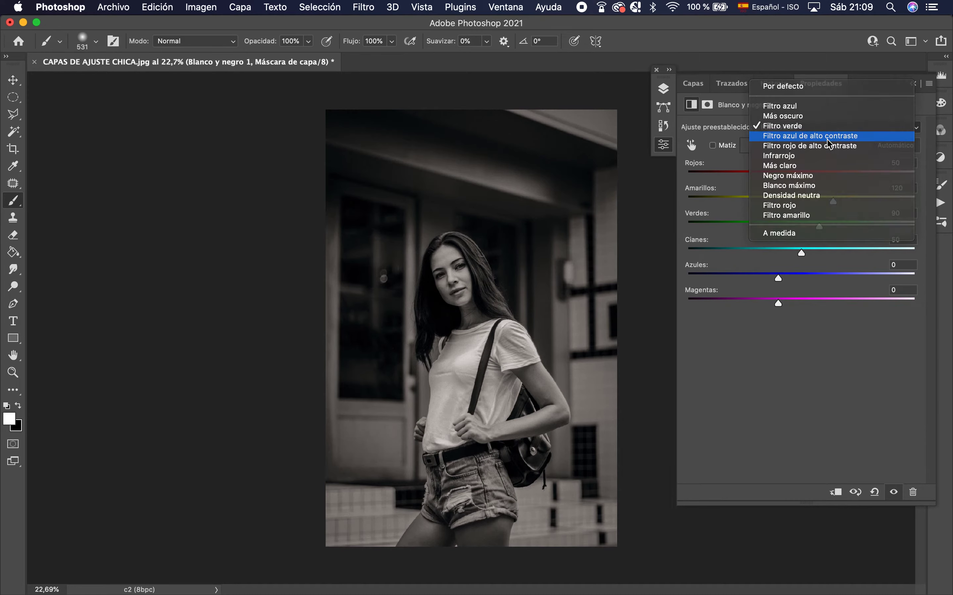
pyautogui.click(820, 141)
# - Try Filtro rojo de alto contraste, Infrarrojo, Más claro and Filtro amarillo, then settle on Por defecto
pyautogui.click(818, 131)
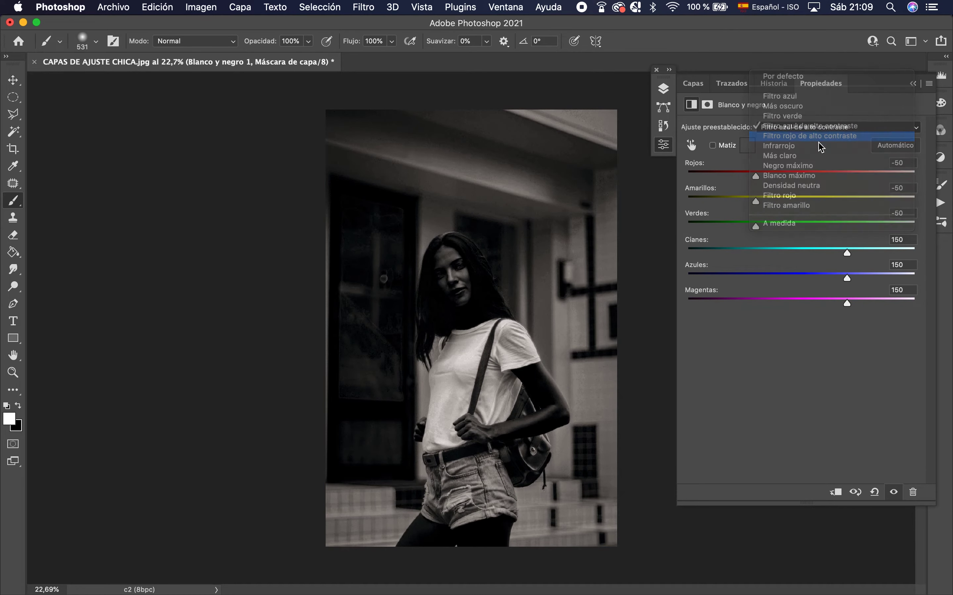
pyautogui.click(821, 147)
pyautogui.click(820, 133)
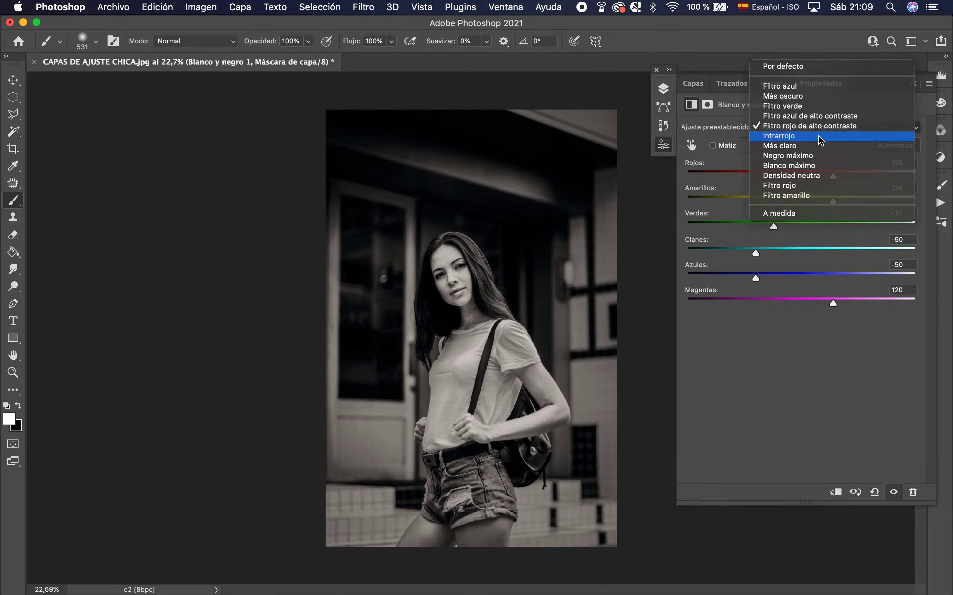
pyautogui.click(822, 140)
pyautogui.click(818, 133)
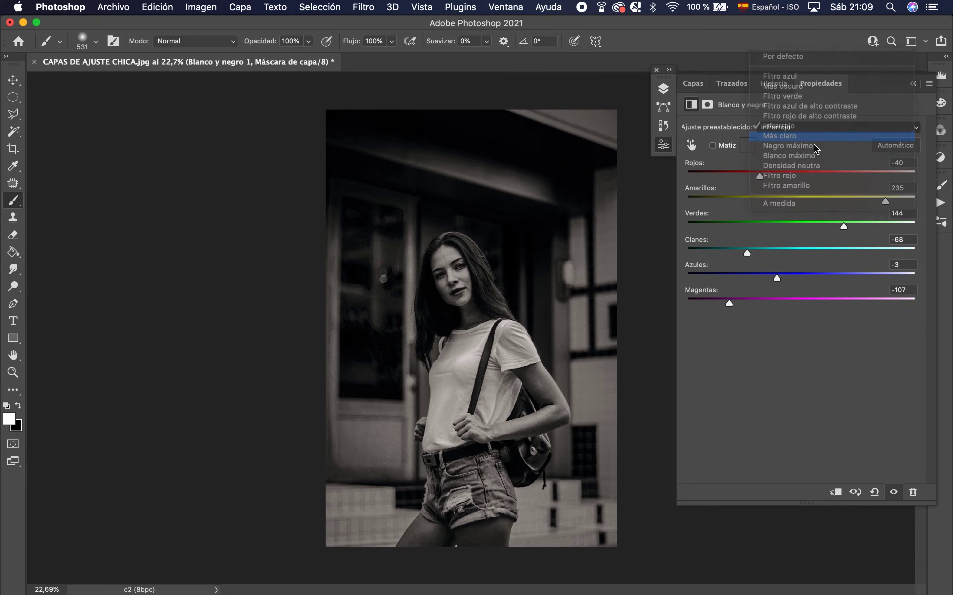
pyautogui.click(817, 136)
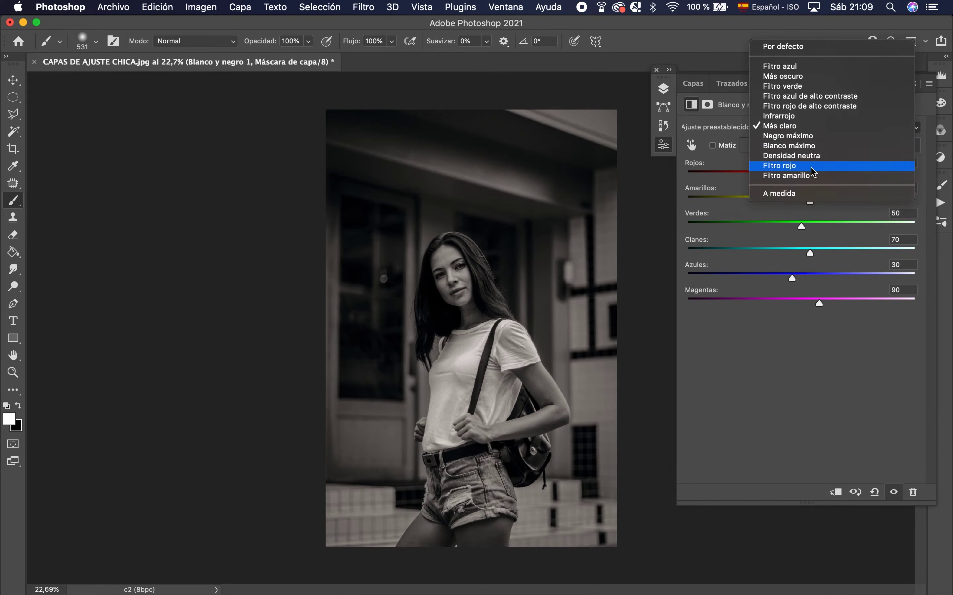
pyautogui.click(817, 176)
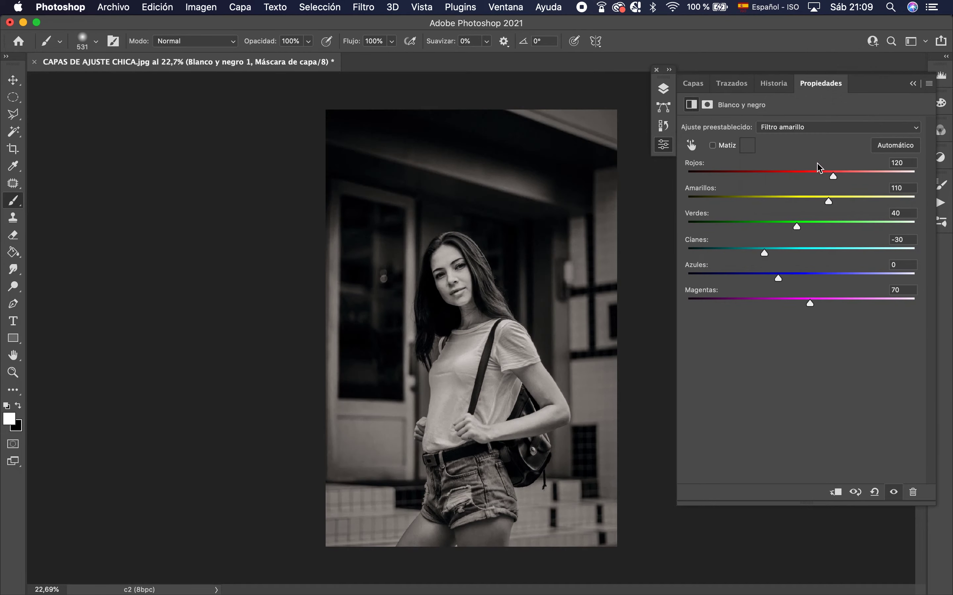
pyautogui.click(805, 128)
pyautogui.click(814, 13)
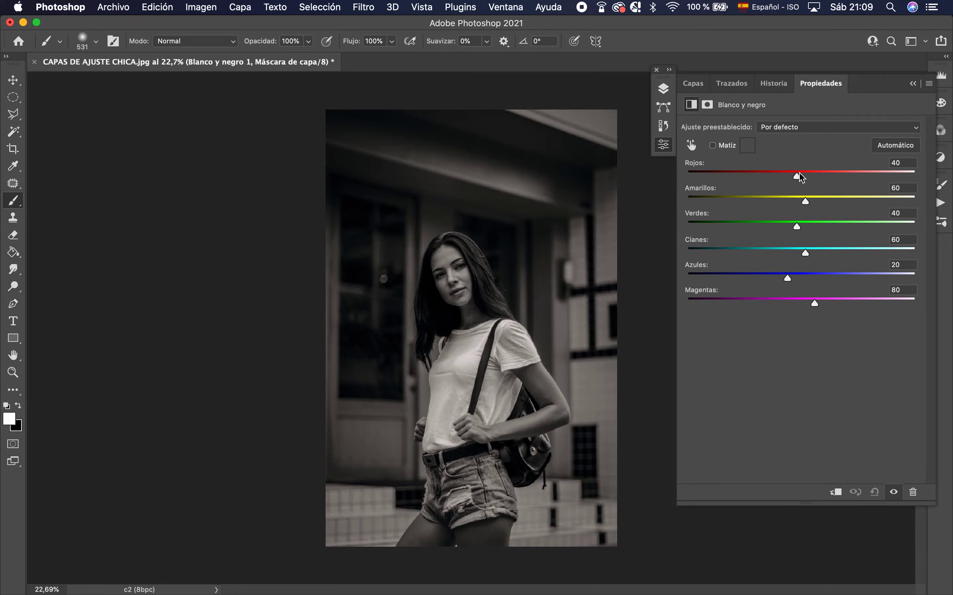
# - Tune the black-and-white mix to Reds 65 and Cyans 145, undoing a blues tweak
pyautogui.moveTo(800, 175)
pyautogui.mouseDown()
pyautogui.moveTo(819, 178)
pyautogui.moveTo(806, 177)
pyautogui.moveTo(779, 209)
pyautogui.moveTo(831, 205)
pyautogui.moveTo(759, 228)
pyautogui.moveTo(797, 230)
pyautogui.moveTo(752, 252)
pyautogui.moveTo(809, 280)
pyautogui.moveTo(779, 304)
pyautogui.mouseUp()
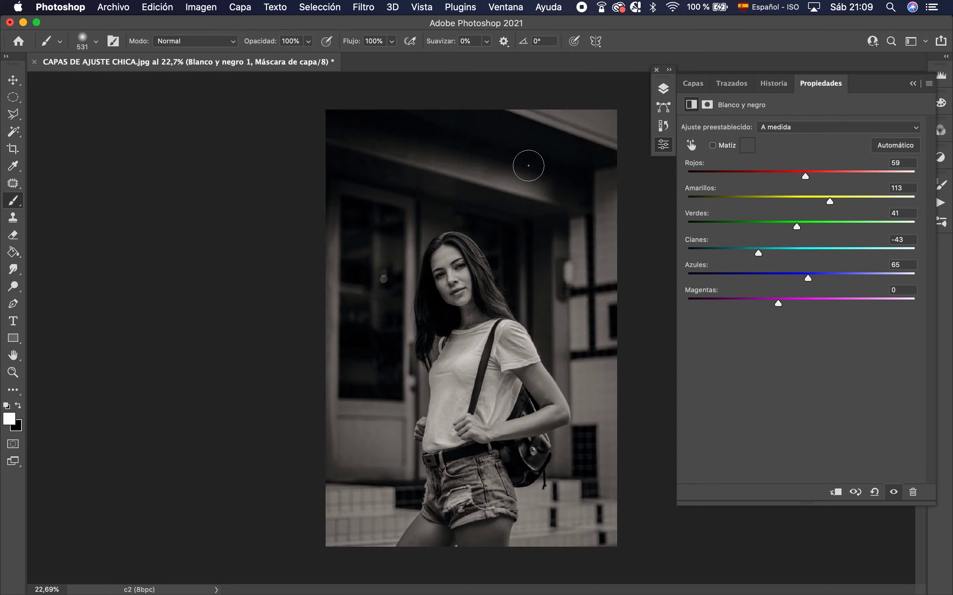
pyautogui.click(692, 146)
pyautogui.moveTo(543, 169); pyautogui.dragTo(498, 179)
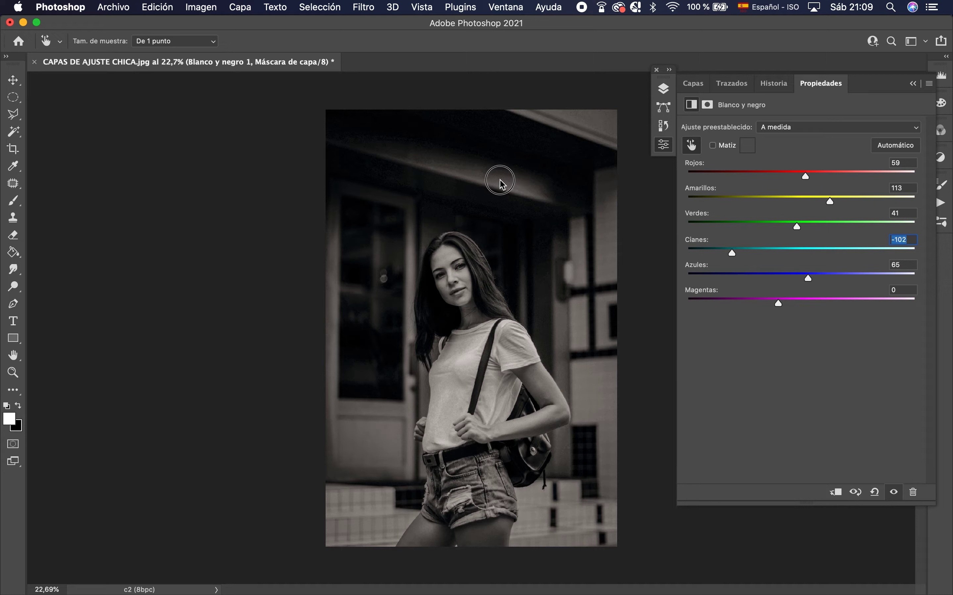
pyautogui.moveTo(776, 256); pyautogui.dragTo(845, 253)
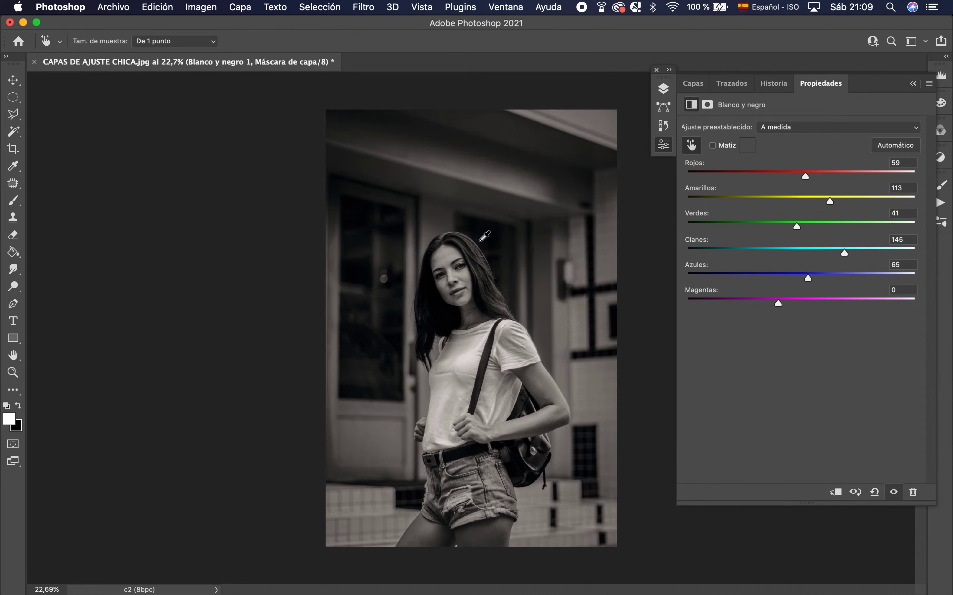
pyautogui.moveTo(448, 256); pyautogui.dragTo(456, 260)
pyautogui.moveTo(475, 384); pyautogui.dragTo(455, 400)
pyautogui.press('super+z')
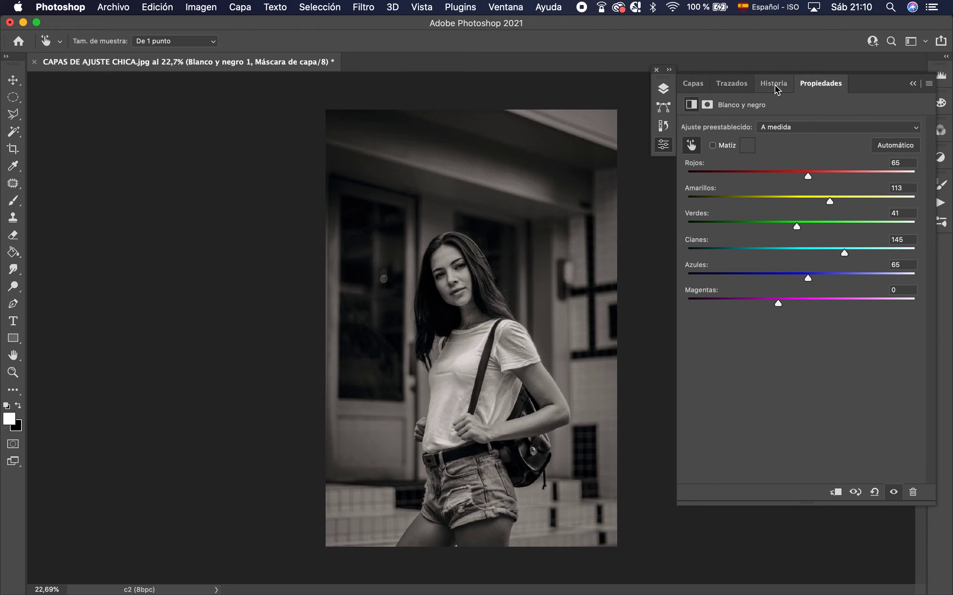
pyautogui.click(693, 83)
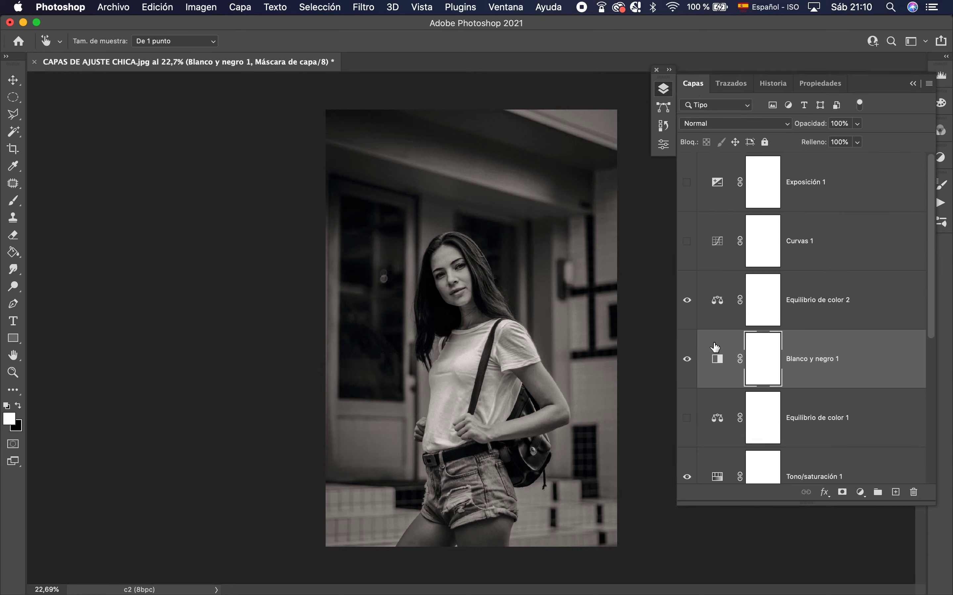
# - Hide Blanco y negro 1 and add a Filtro de fotografía adjustment layer
pyautogui.click(688, 359)
pyautogui.click(861, 494)
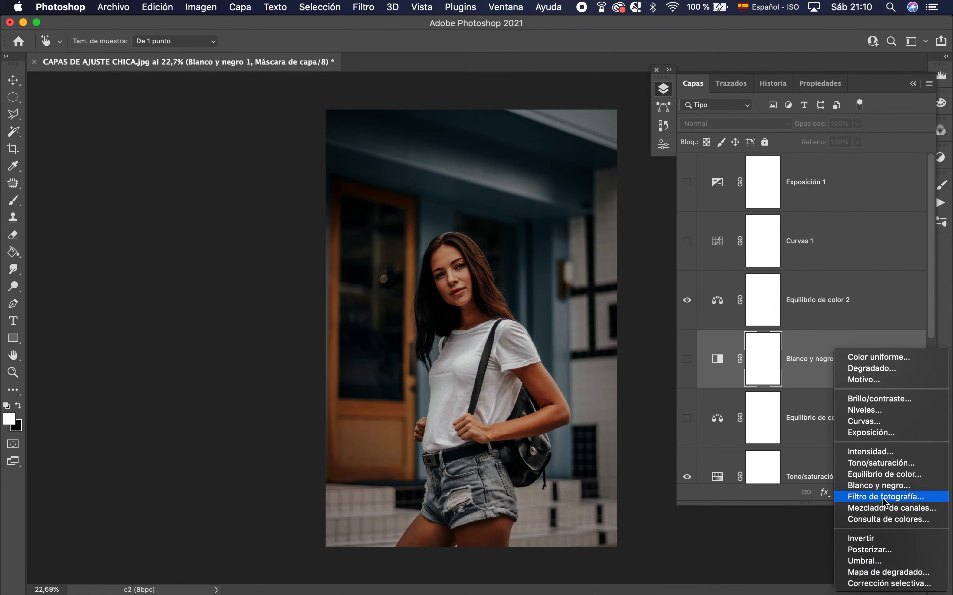
pyautogui.click(866, 497)
pyautogui.press('b')
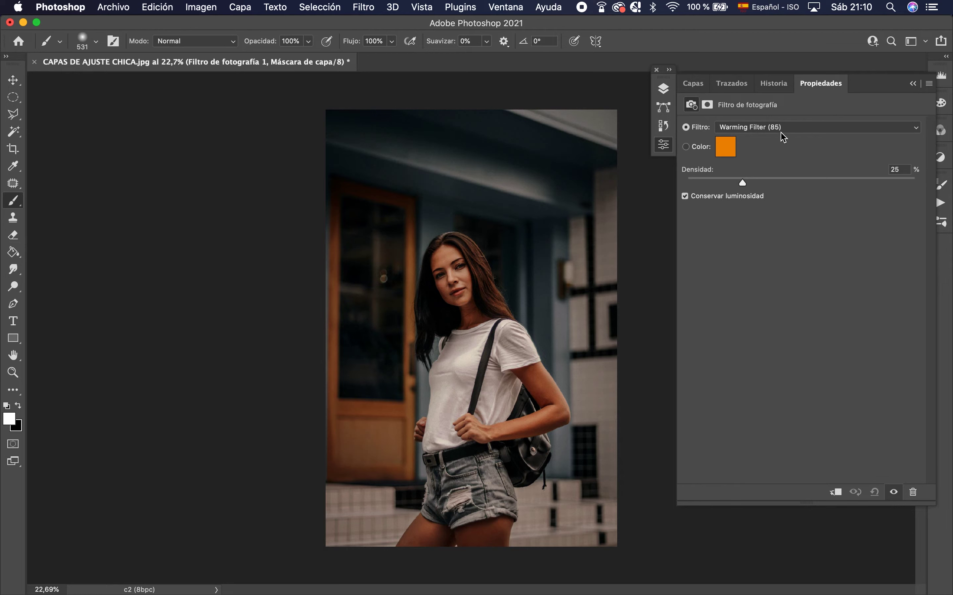
# - Set the photo filter to Cyan and raise its density
pyautogui.click(774, 127)
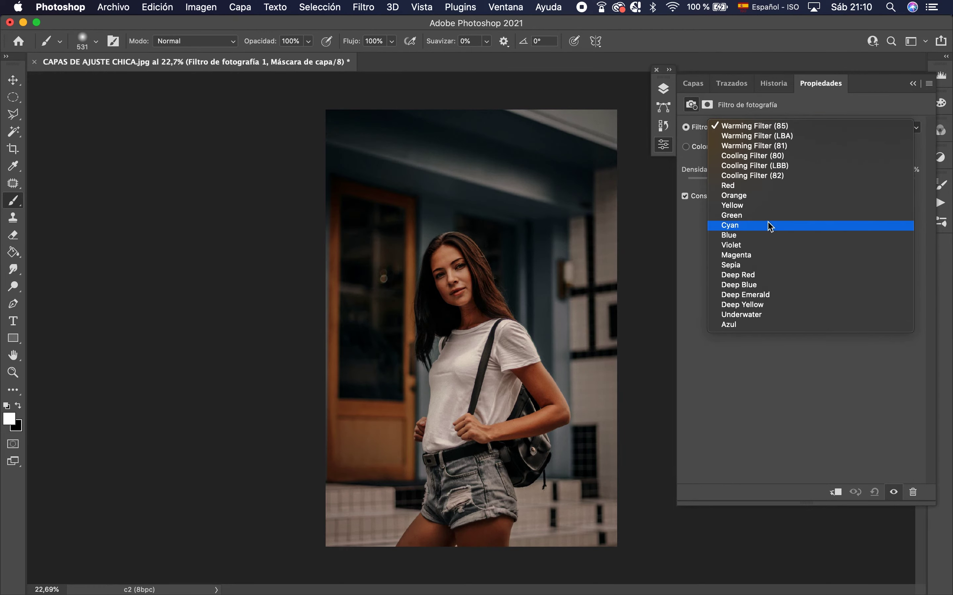
pyautogui.press('Escape')
pyautogui.click(778, 130)
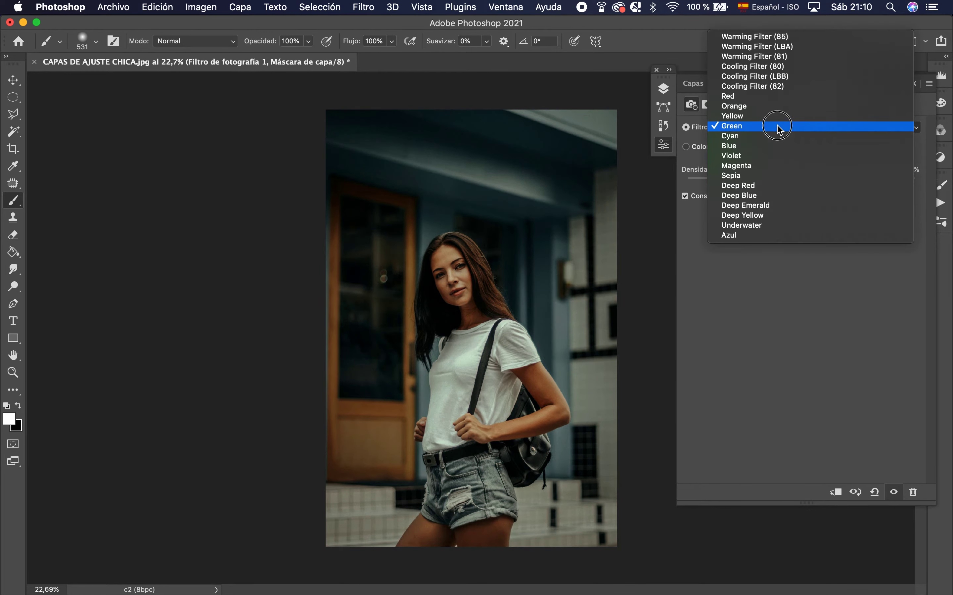
pyautogui.click(775, 136)
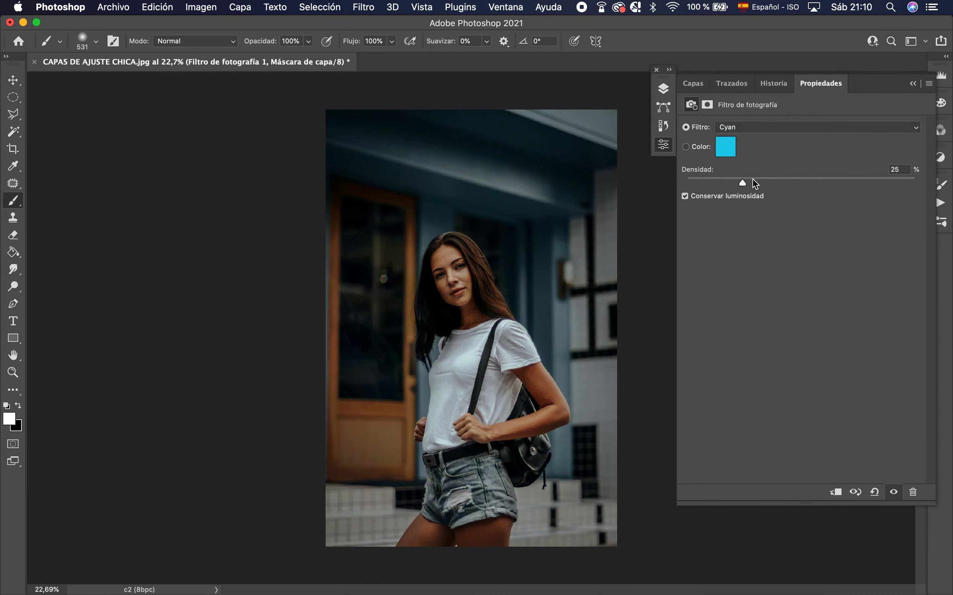
pyautogui.moveTo(748, 183)
pyautogui.mouseDown()
pyautogui.moveTo(927, 188)
pyautogui.moveTo(759, 192)
pyautogui.mouseUp()
pyautogui.click(694, 83)
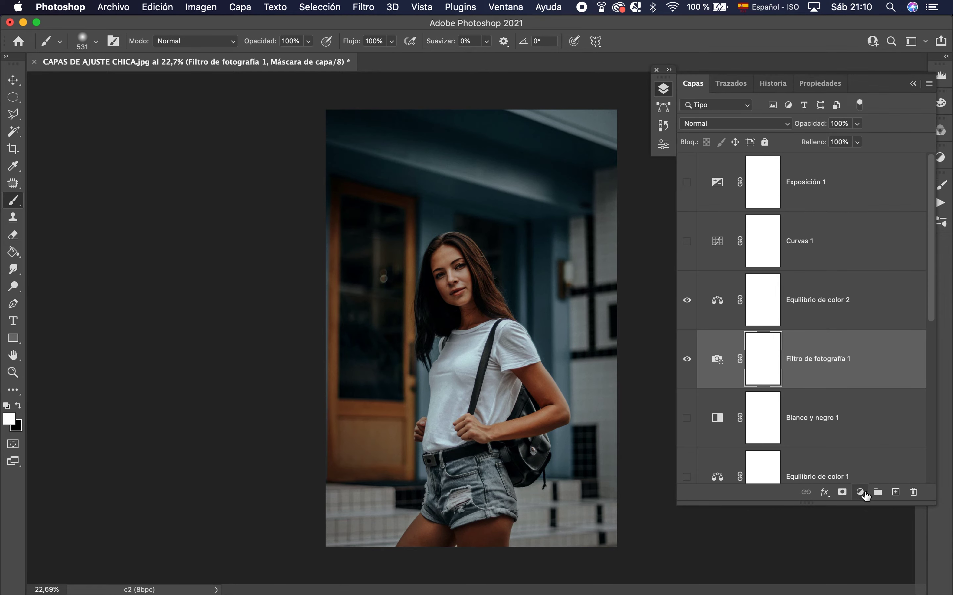
# - Add a Mezclador de canales layer, leaving the output channel at Rojo
pyautogui.click(861, 492)
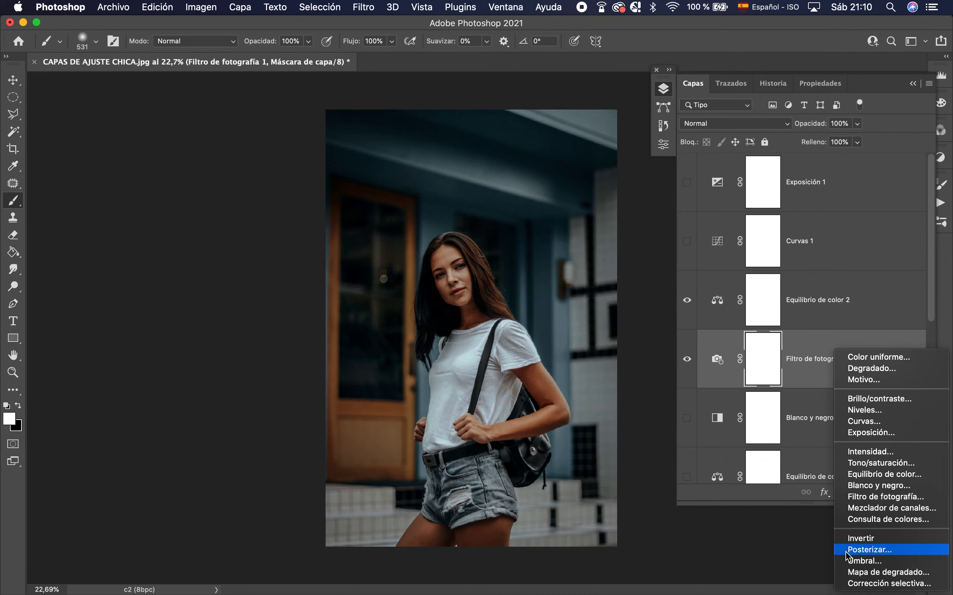
pyautogui.click(851, 512)
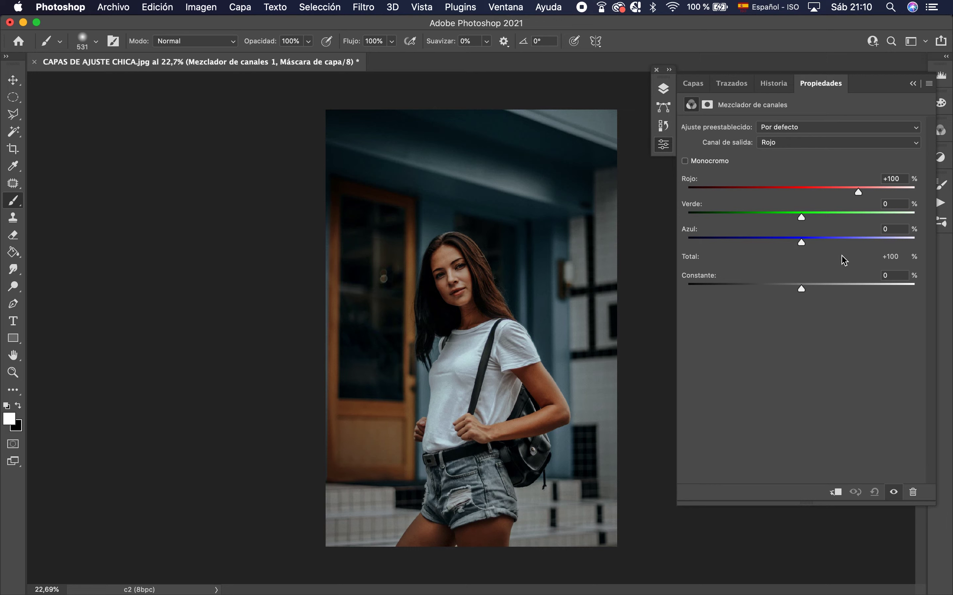
pyautogui.click(807, 143)
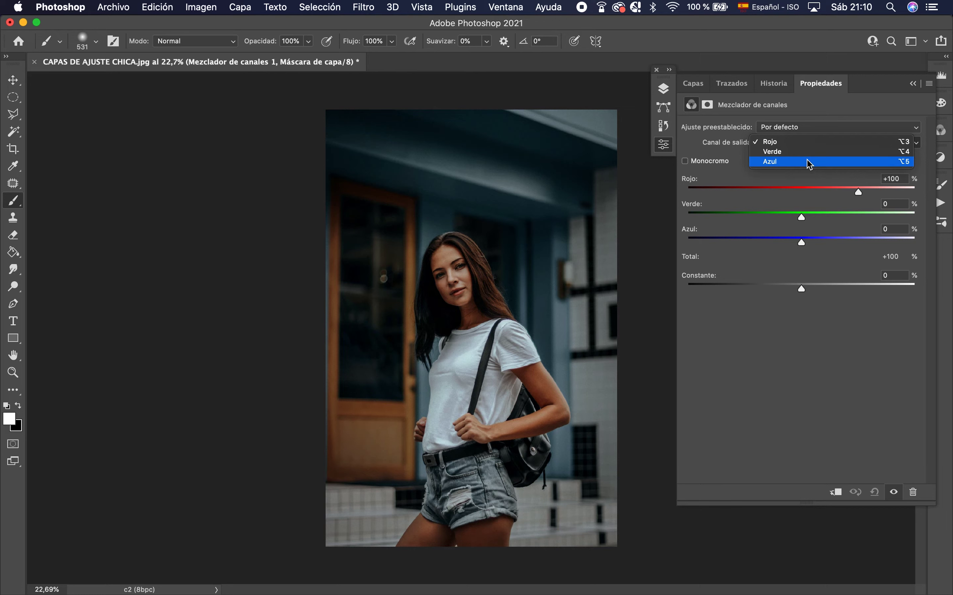
pyautogui.click(806, 143)
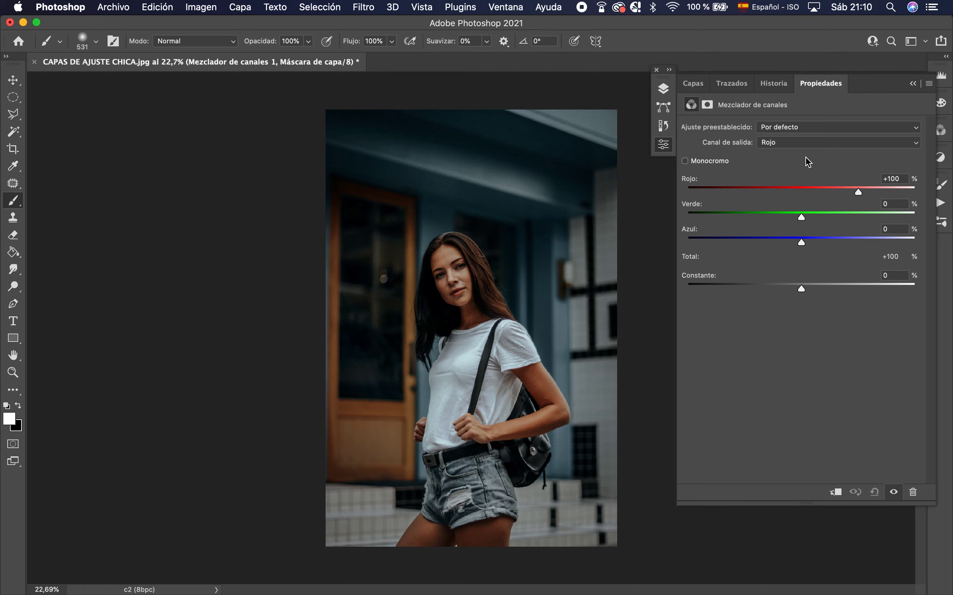
pyautogui.click(694, 83)
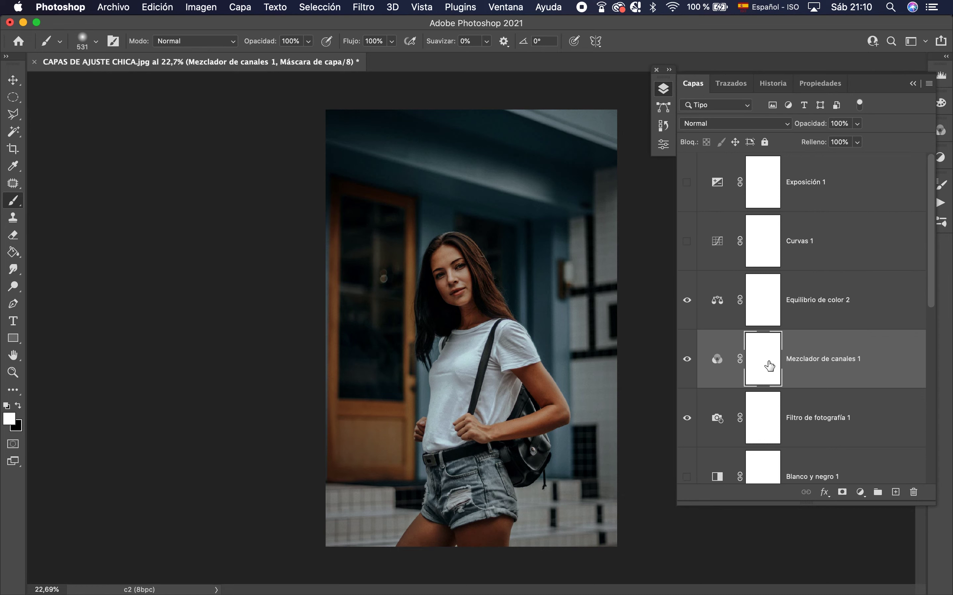
# - Toggle the channel mixer layer to compare, then add a Consulta de colores layer
pyautogui.click(688, 369)
pyautogui.click(687, 368)
pyautogui.click(860, 492)
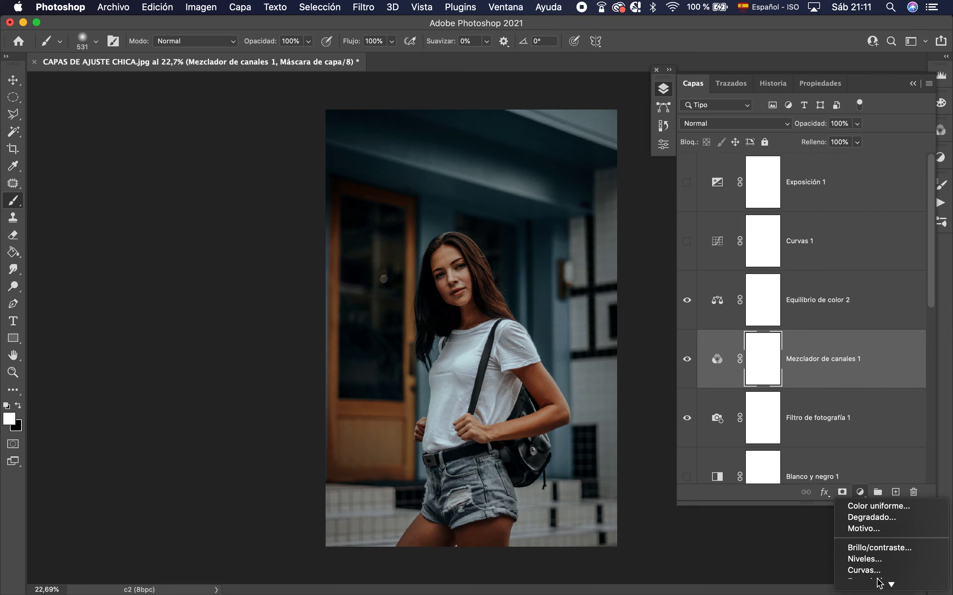
pyautogui.click(860, 519)
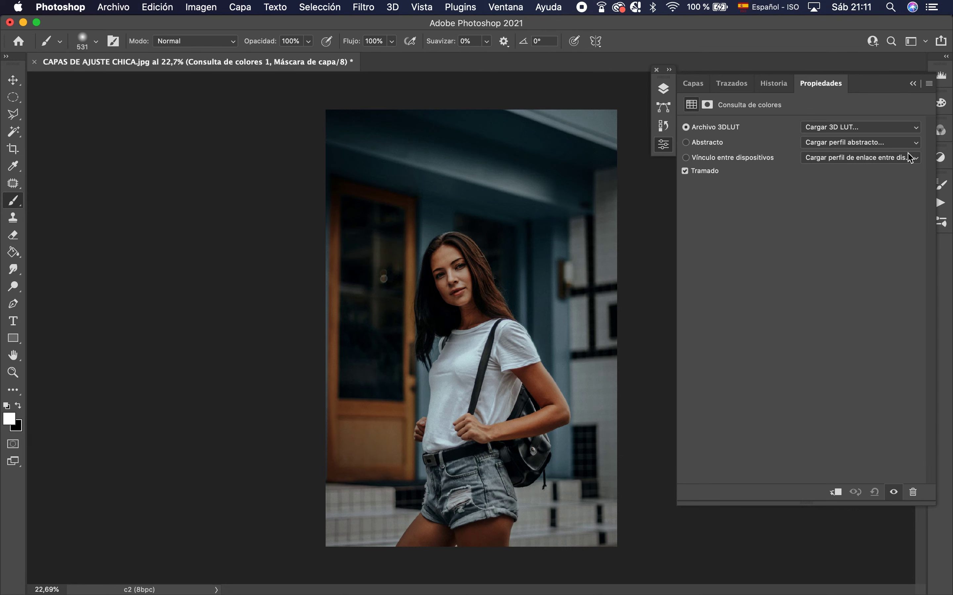
# - Preview the 2Strip, 3Strip, Bleach Bypass, Candlelight and DropBlues LUTs
pyautogui.click(920, 131)
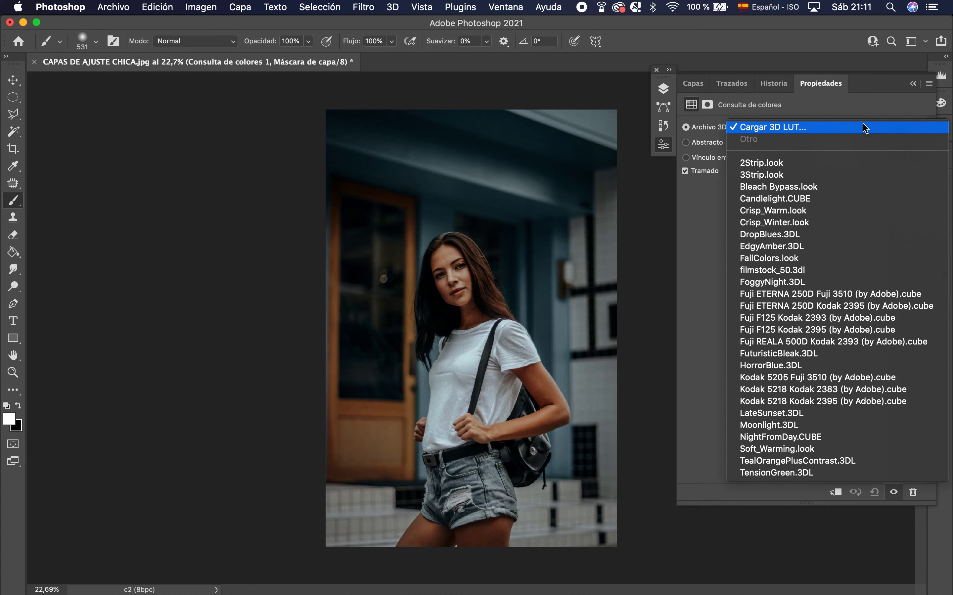
pyautogui.click(803, 163)
pyautogui.click(821, 130)
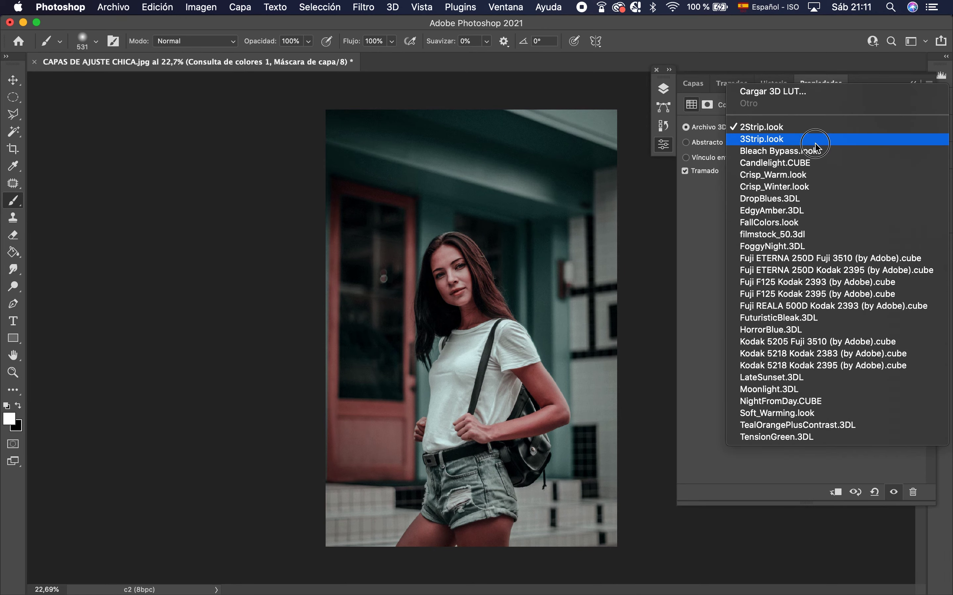
pyautogui.click(816, 141)
pyautogui.click(833, 132)
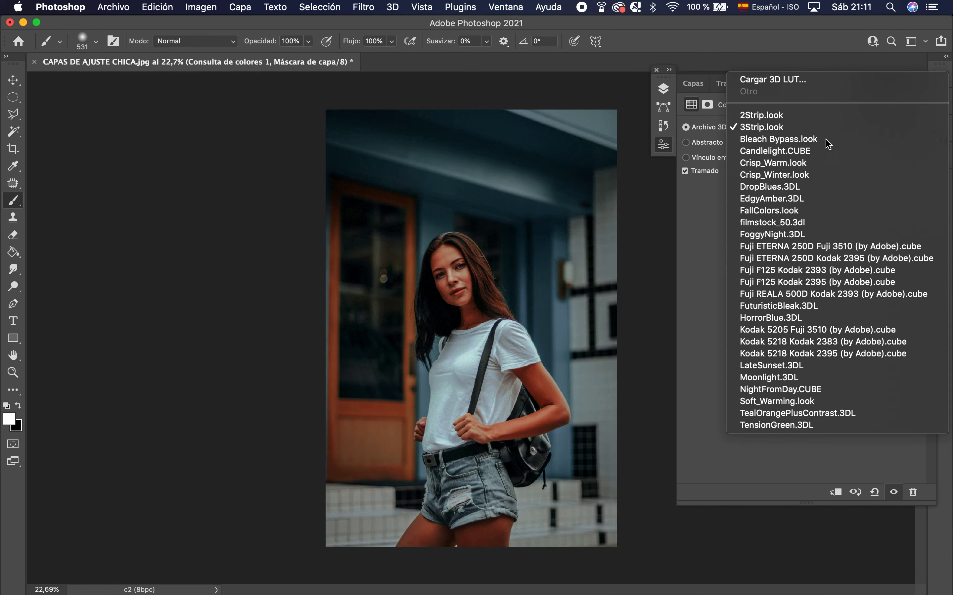
pyautogui.click(826, 139)
pyautogui.click(837, 126)
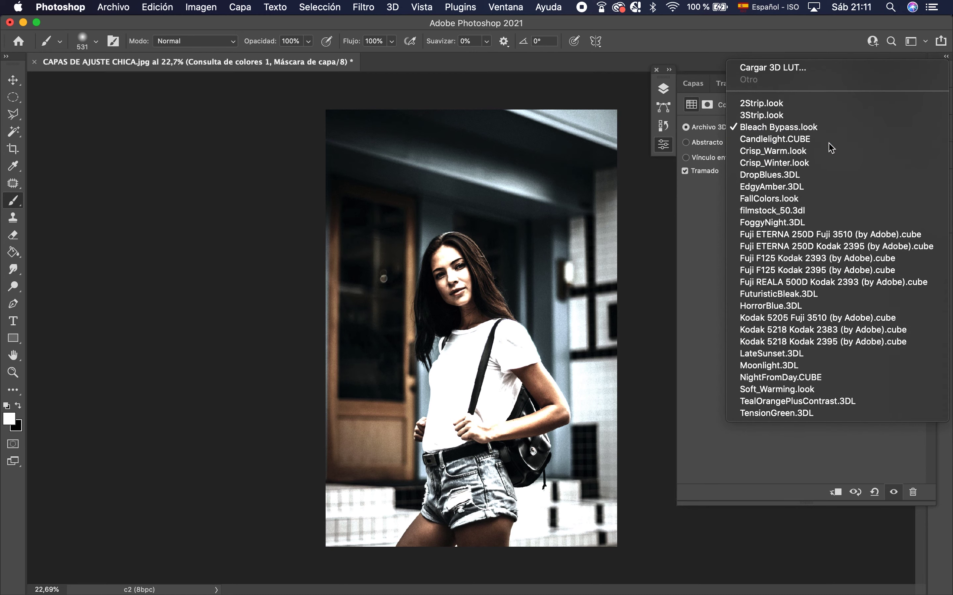
pyautogui.click(829, 143)
pyautogui.click(830, 129)
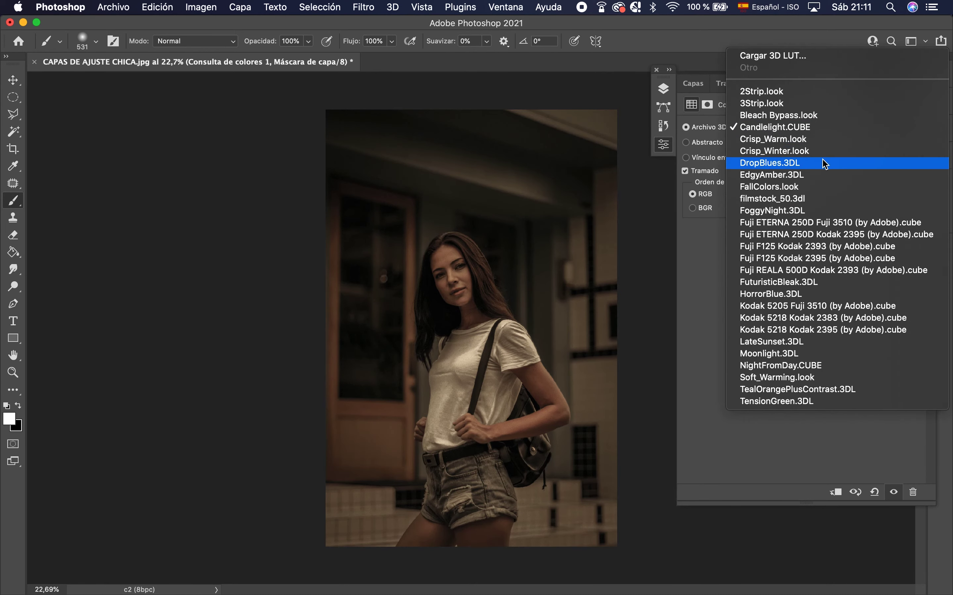
pyautogui.click(826, 163)
pyautogui.click(824, 132)
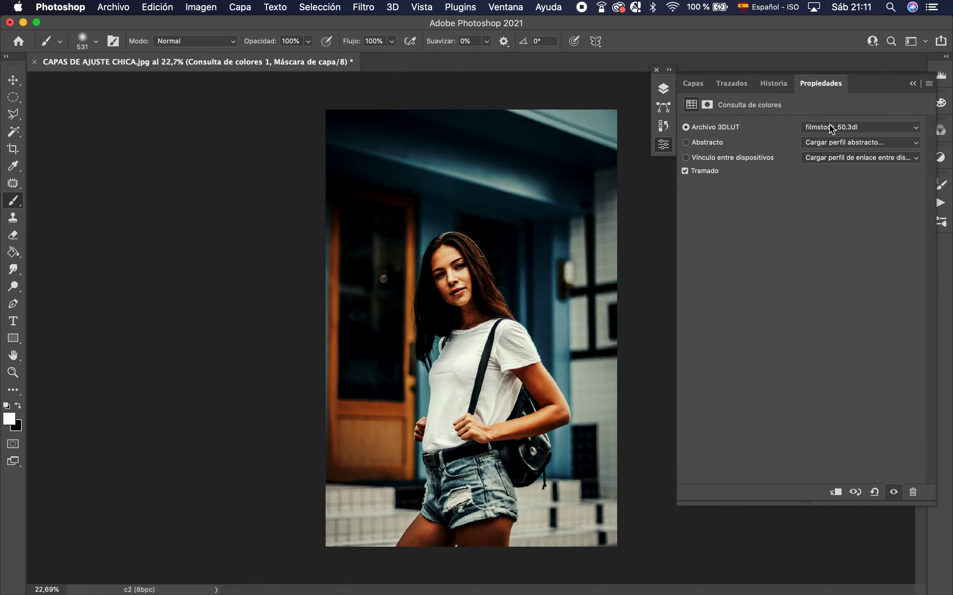
# - Try FoggyNight, Fuji ETERNA and LateSunset, settling on the TensionGreen.3DL LUT
pyautogui.click(832, 129)
pyautogui.click(826, 144)
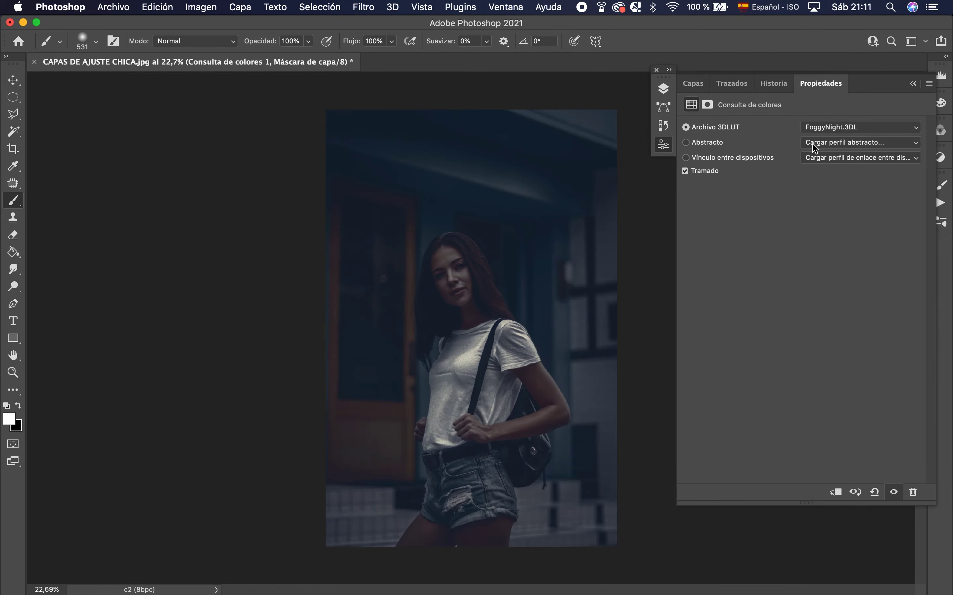
pyautogui.click(831, 127)
pyautogui.click(830, 138)
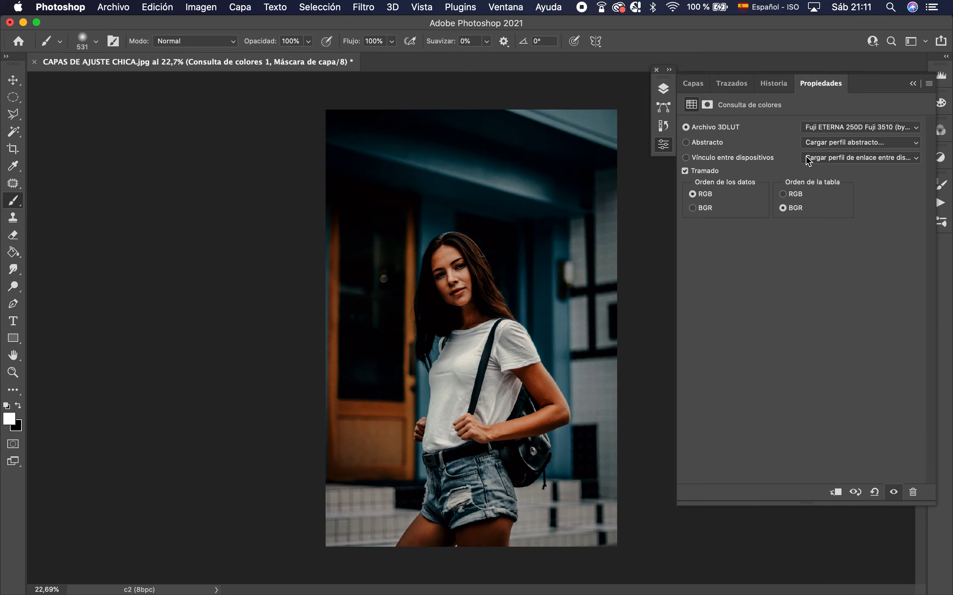
pyautogui.click(827, 131)
pyautogui.press('Escape')
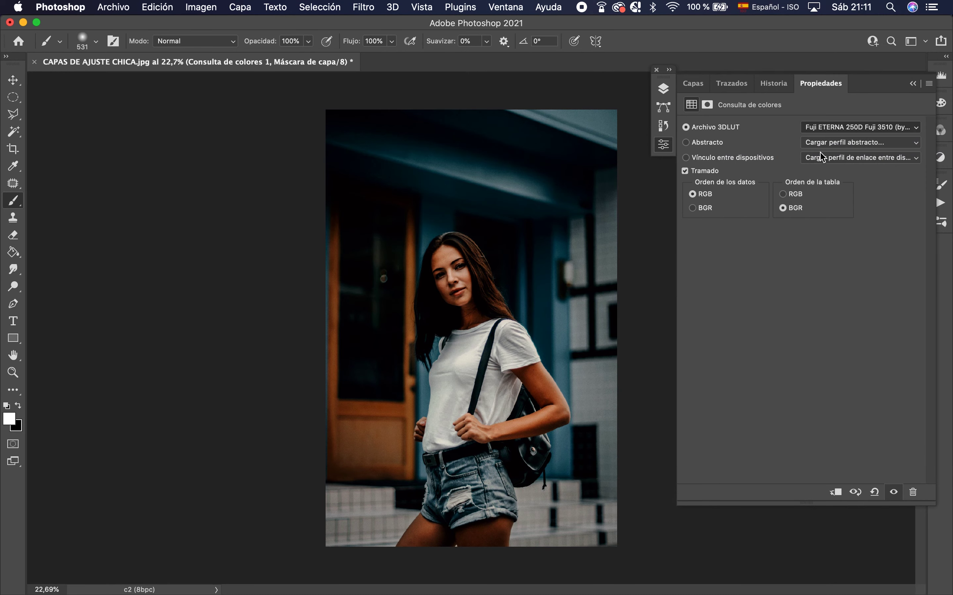
pyautogui.click(816, 131)
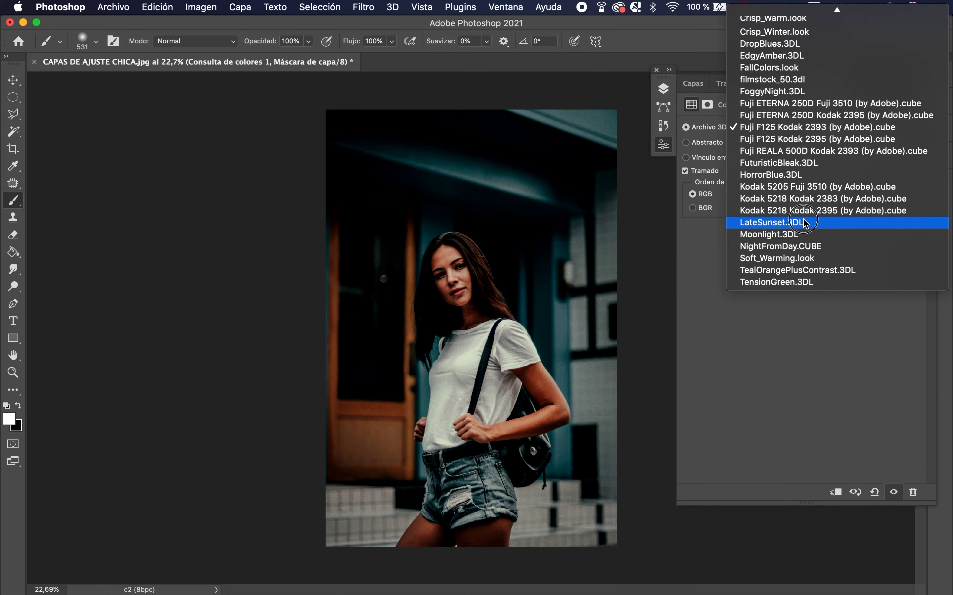
pyautogui.click(805, 223)
pyautogui.click(826, 133)
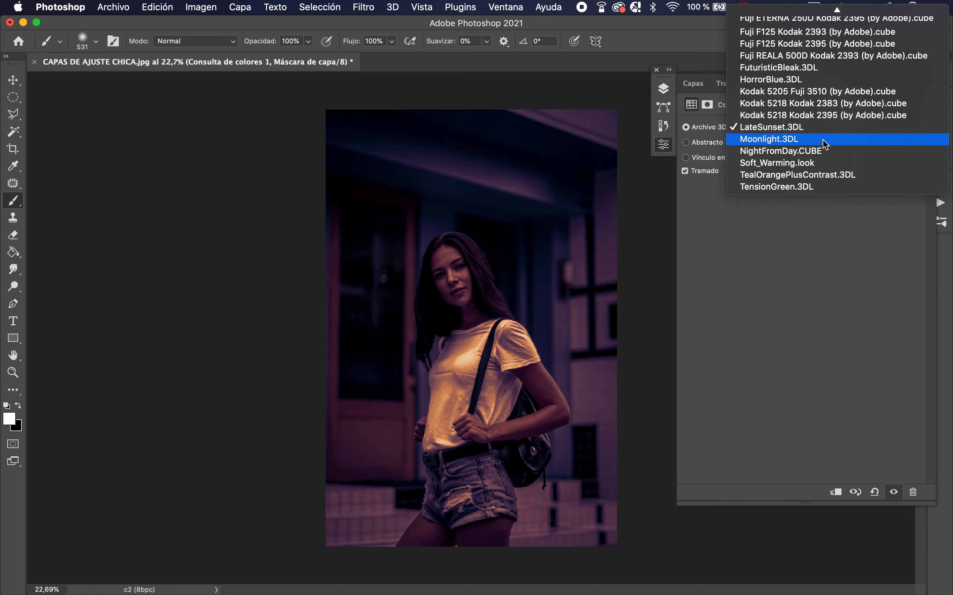
pyautogui.click(813, 188)
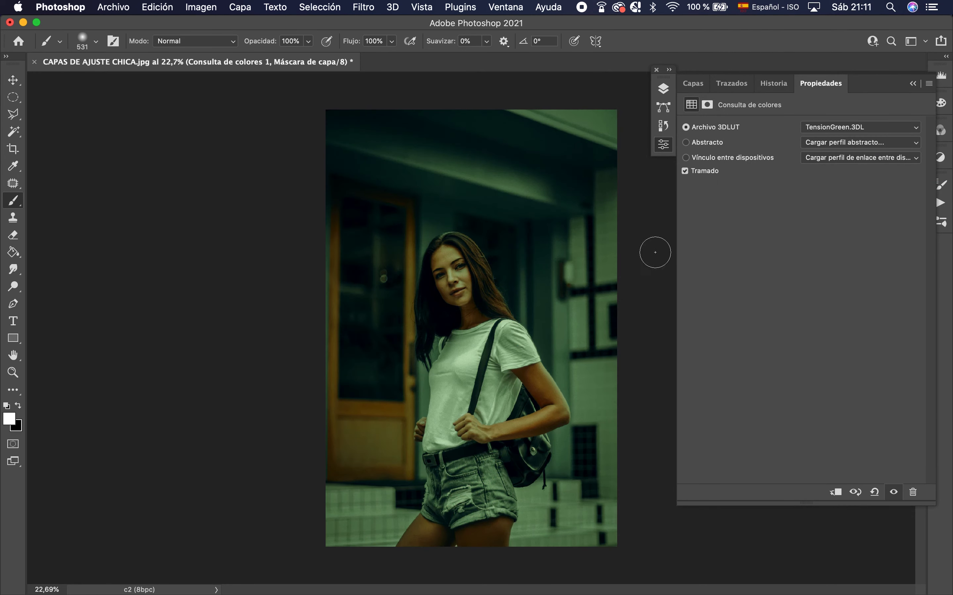
pyautogui.click(695, 84)
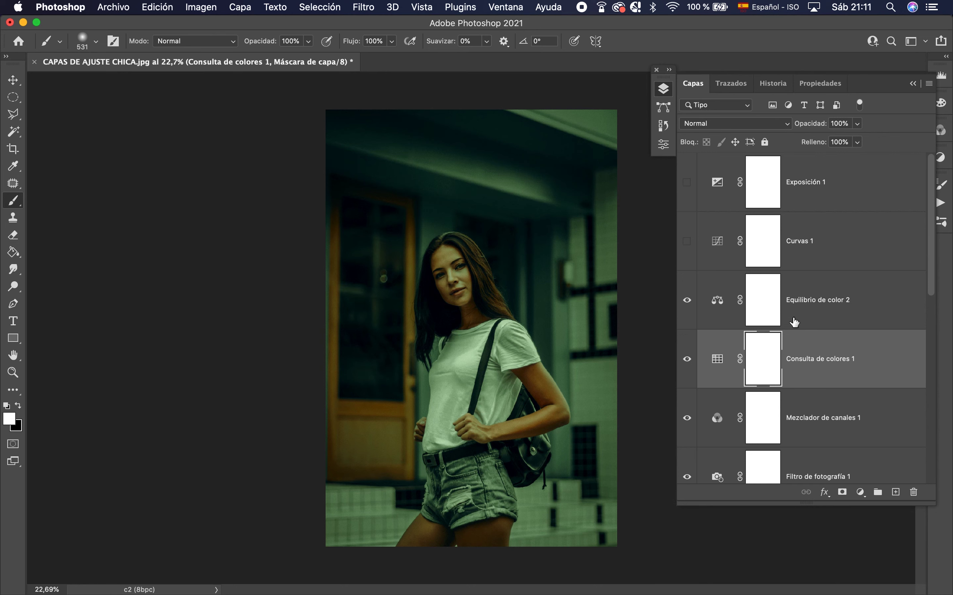
# - Lower Consulta de colores 1 to about 20% opacity, toggling it to compare
pyautogui.click(857, 124)
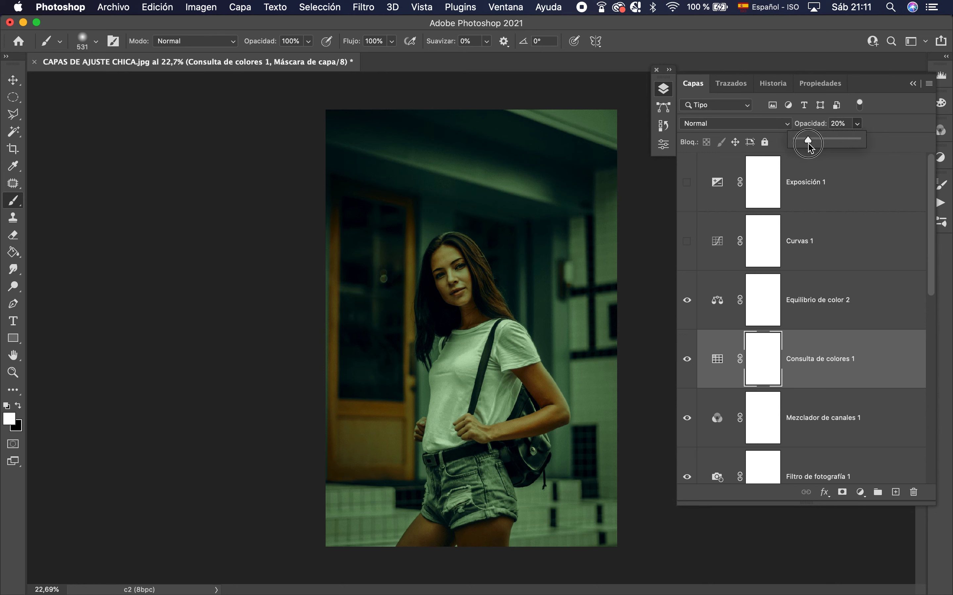
pyautogui.moveTo(809, 143); pyautogui.dragTo(808, 143)
pyautogui.click(688, 360)
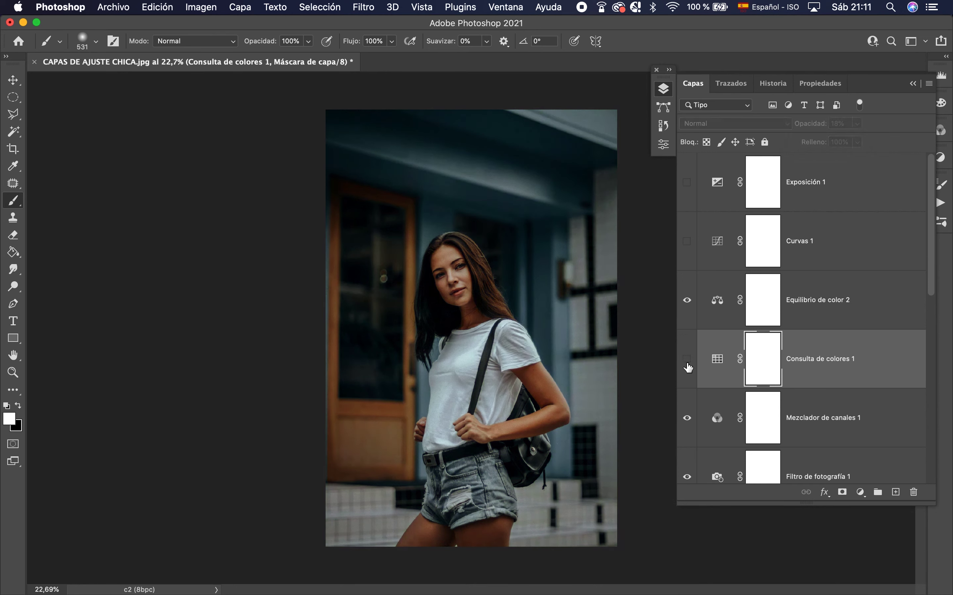
pyautogui.click(689, 370)
pyautogui.click(686, 366)
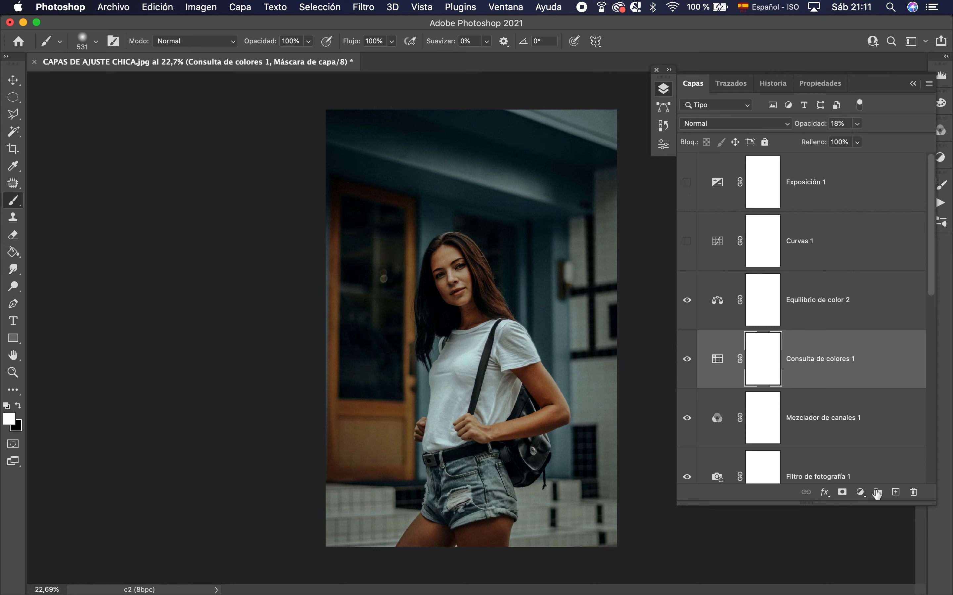
pyautogui.click(860, 493)
pyautogui.click(862, 372)
pyautogui.click(858, 123)
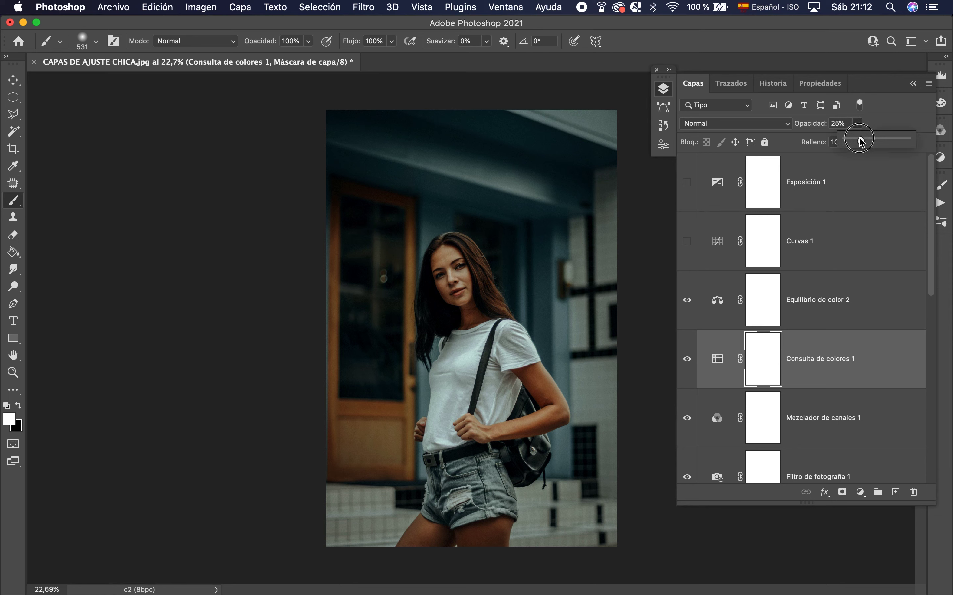
pyautogui.scroll(-10, 839, 341)
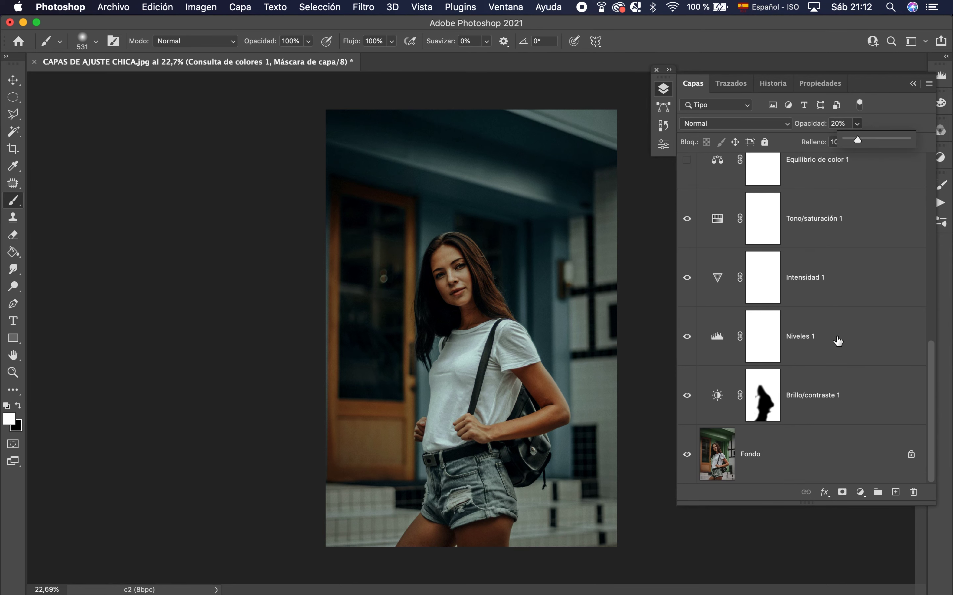
# - Select the girl with Selección > Sujeto on Fondo, then target the Brillo/contraste 1 mask
pyautogui.scroll(4, 839, 341)
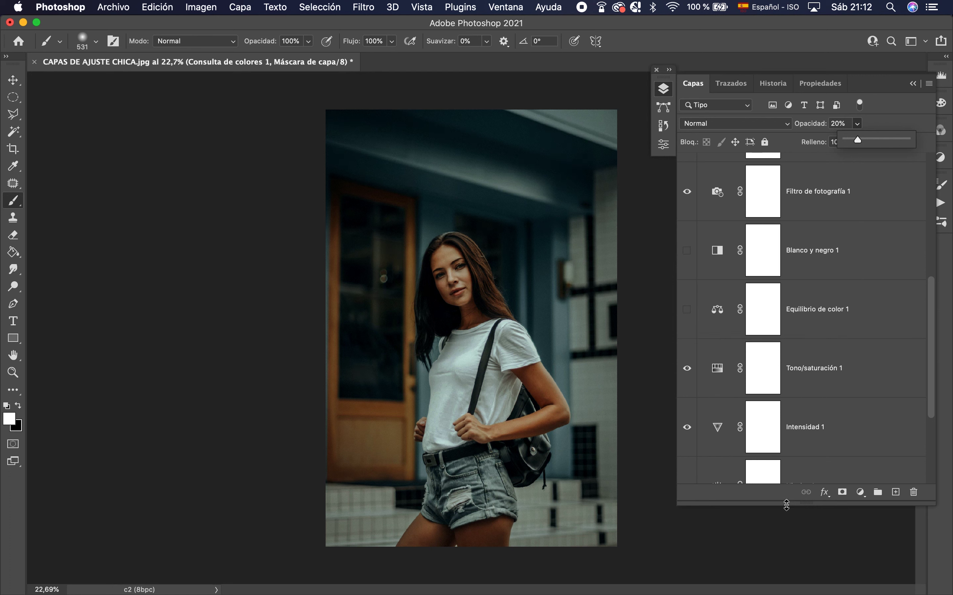
pyautogui.moveTo(784, 503); pyautogui.dragTo(780, 583)
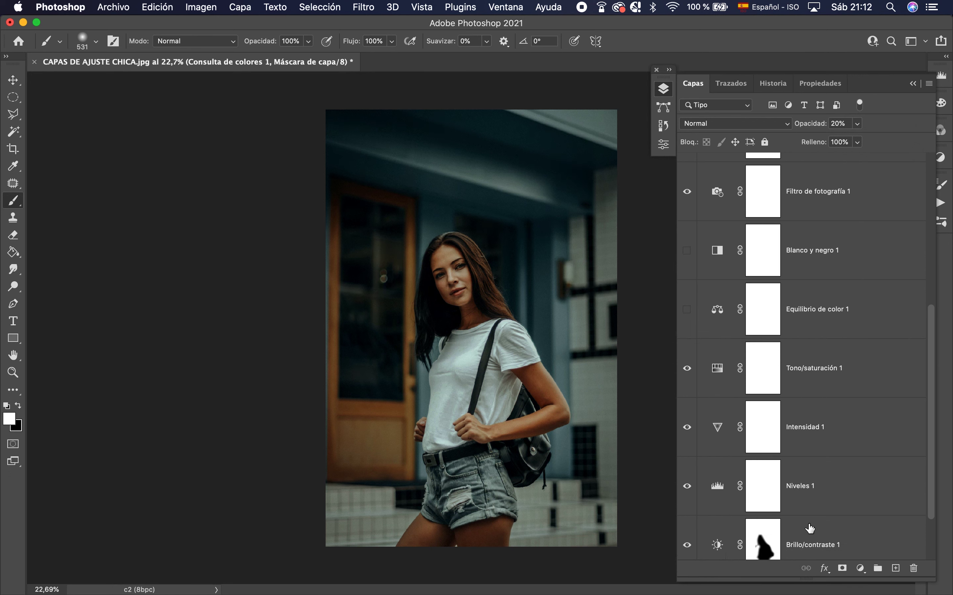
pyautogui.scroll(-3, 811, 528)
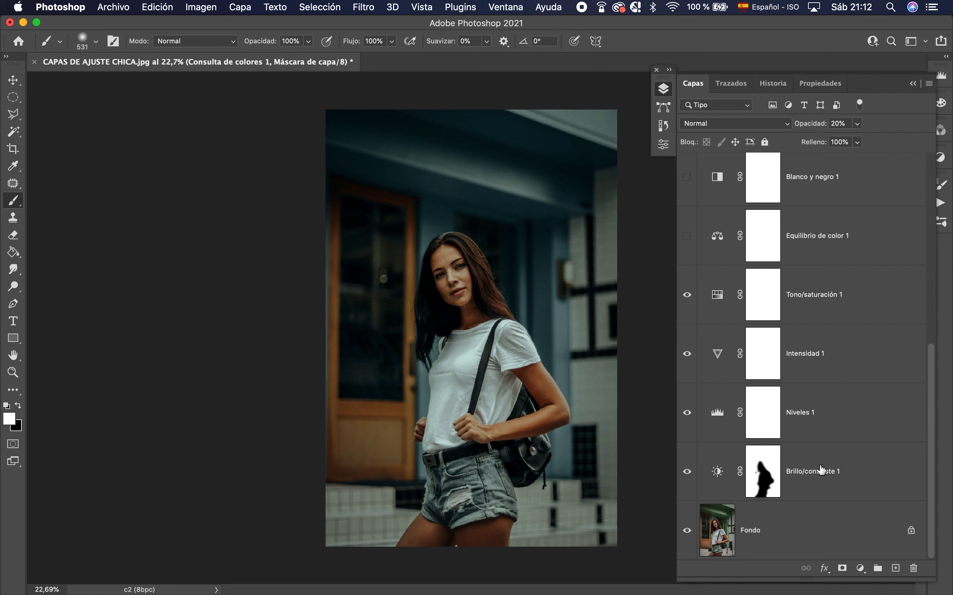
pyautogui.click(772, 471)
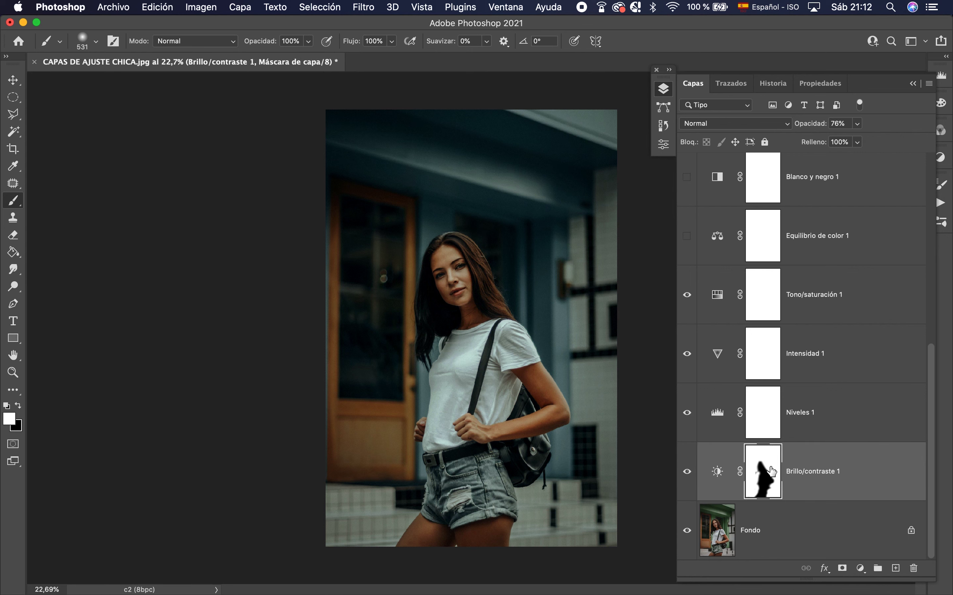
pyautogui.click(784, 527)
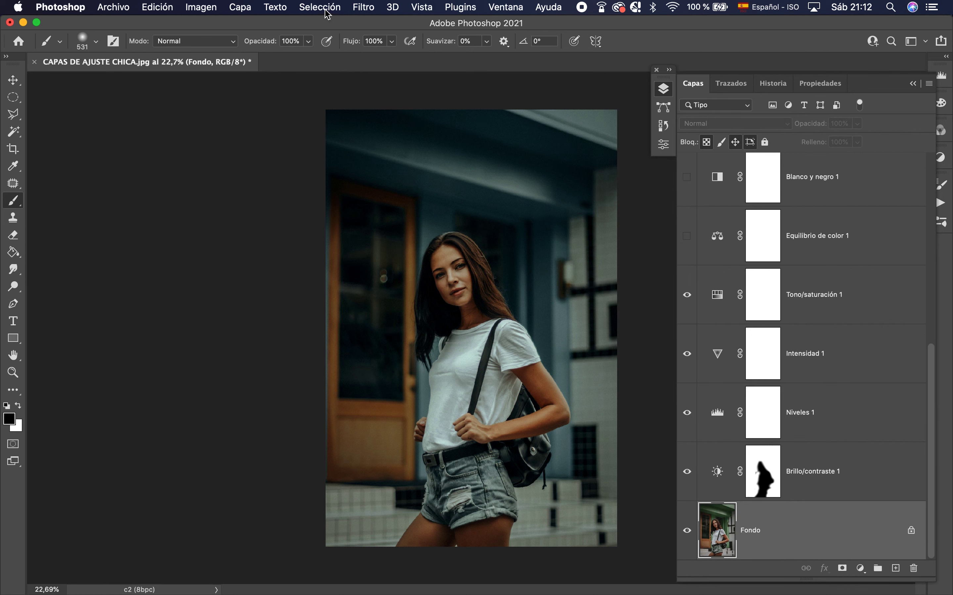
pyautogui.click(327, 9)
pyautogui.click(375, 164)
pyautogui.click(854, 482)
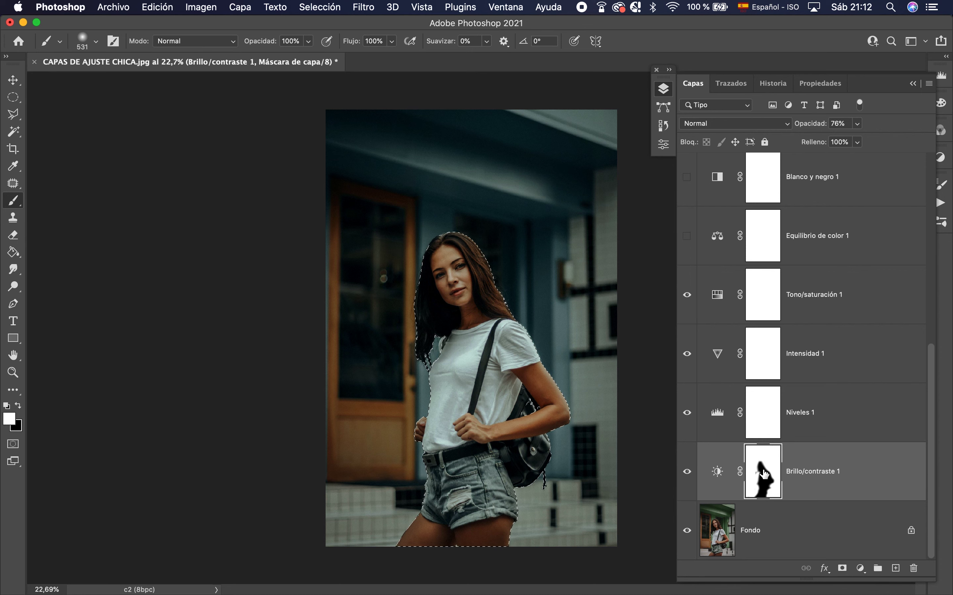
# - Fill the girl's selection on the mask with black via Edición > Rellenar
pyautogui.click(166, 12)
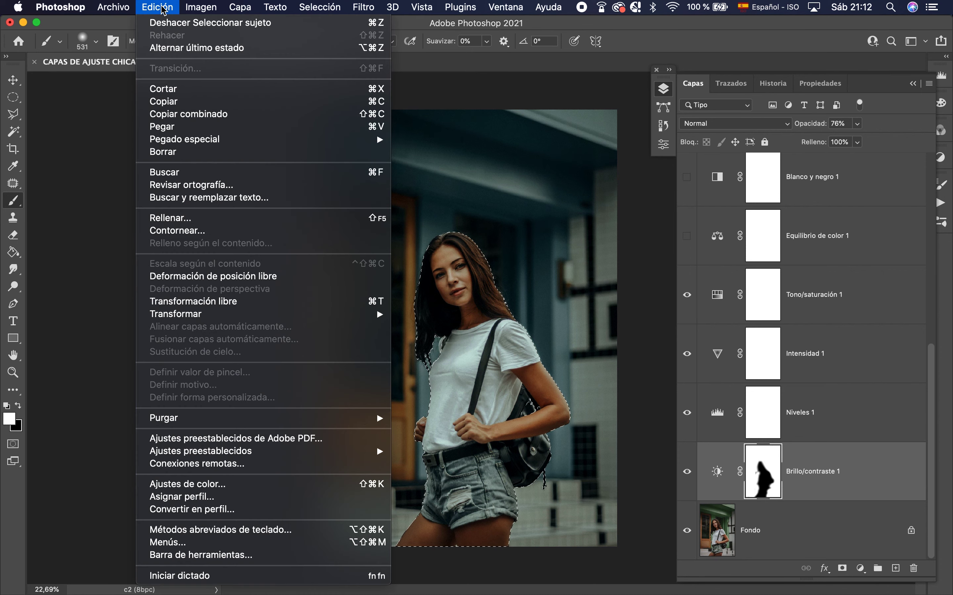
pyautogui.click(255, 217)
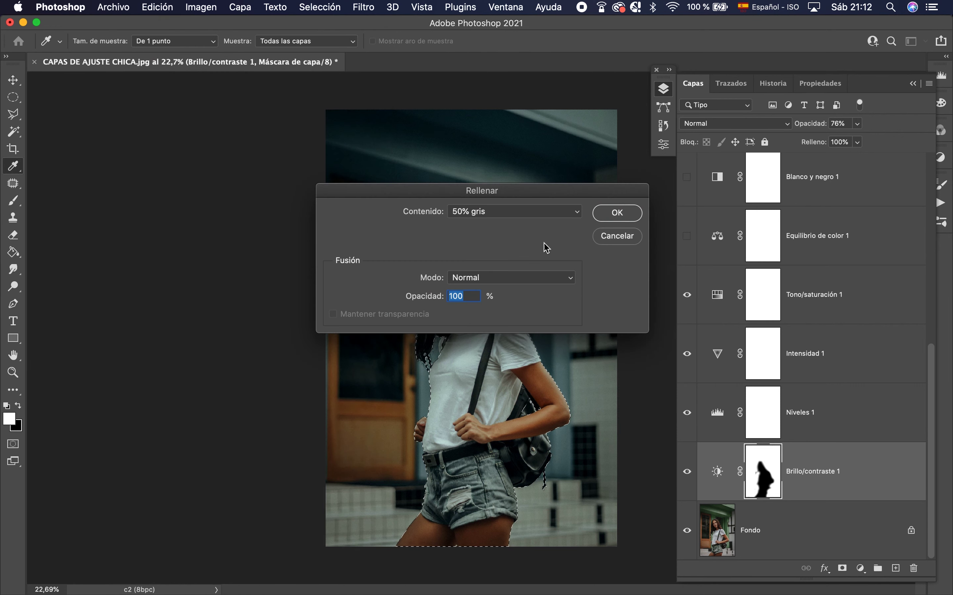
pyautogui.click(552, 212)
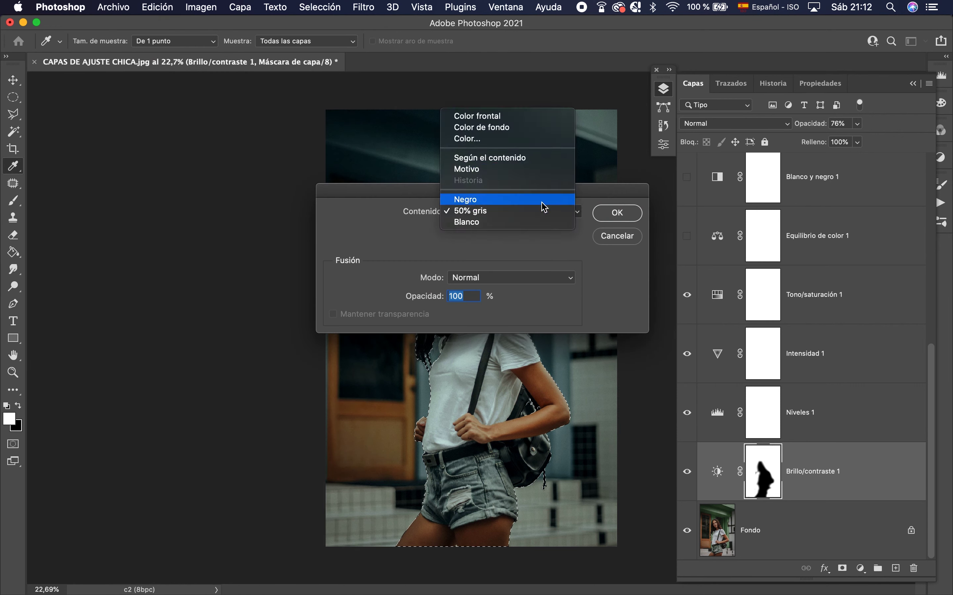
pyautogui.click(545, 205)
pyautogui.click(630, 212)
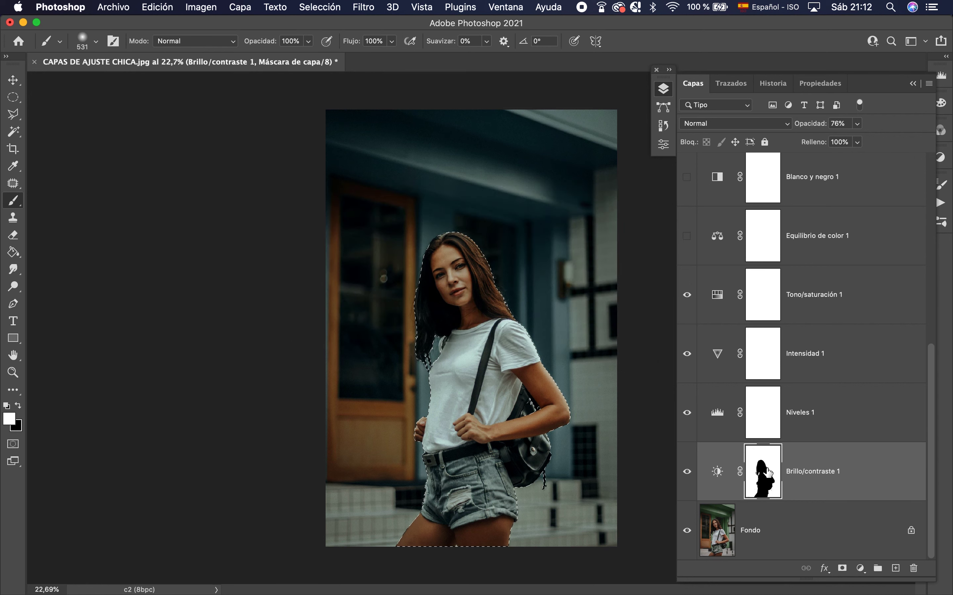
# - Inspect the mask alone, deselect, and toggle the mask off and on to compare
pyautogui.keyDown('alt'); pyautogui.click(770, 473); pyautogui.keyUp('alt')
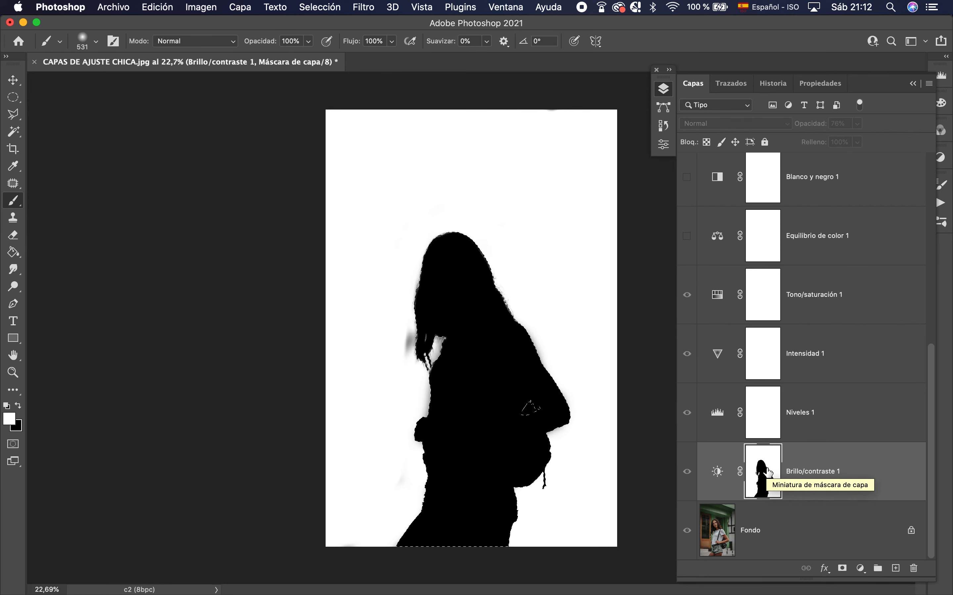
pyautogui.keyDown('alt'); pyautogui.click(770, 472); pyautogui.keyUp('alt')
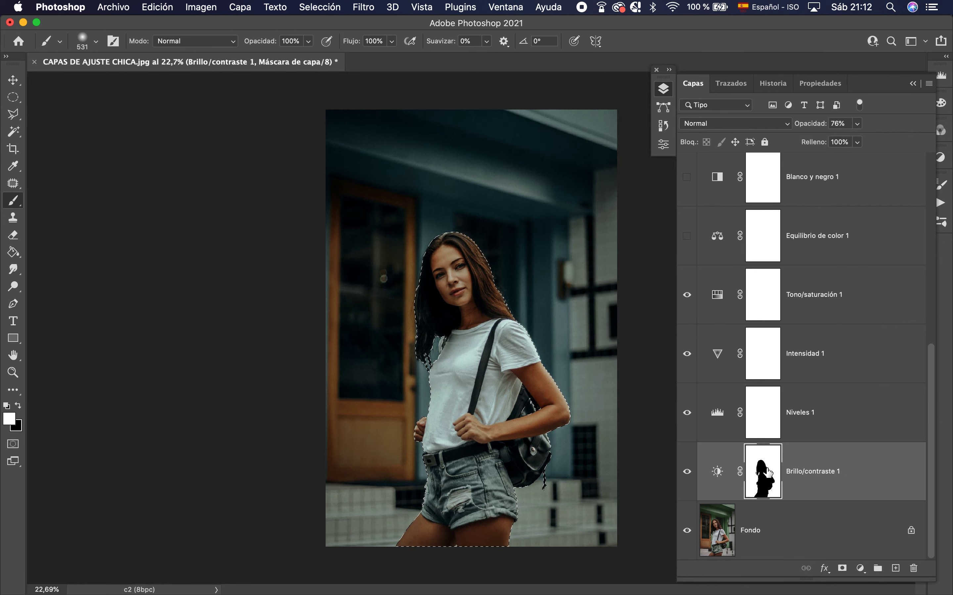
pyautogui.press('super+d')
pyautogui.keyDown('shift'); pyautogui.click(764, 481); pyautogui.keyUp('shift')
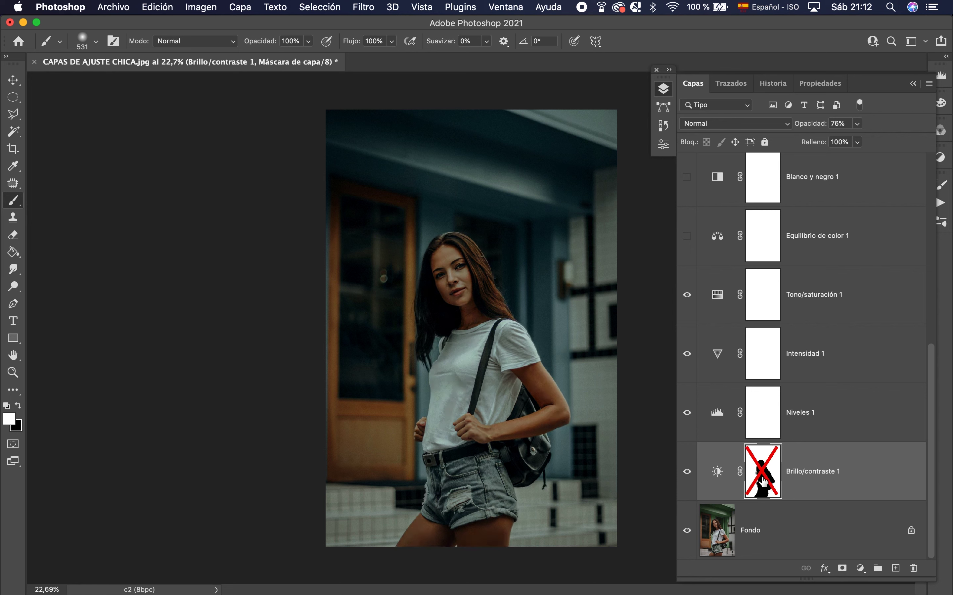
pyautogui.keyDown('shift'); pyautogui.click(763, 481); pyautogui.keyUp('shift')
pyautogui.keyDown('shift'); pyautogui.click(764, 481); pyautogui.keyUp('shift')
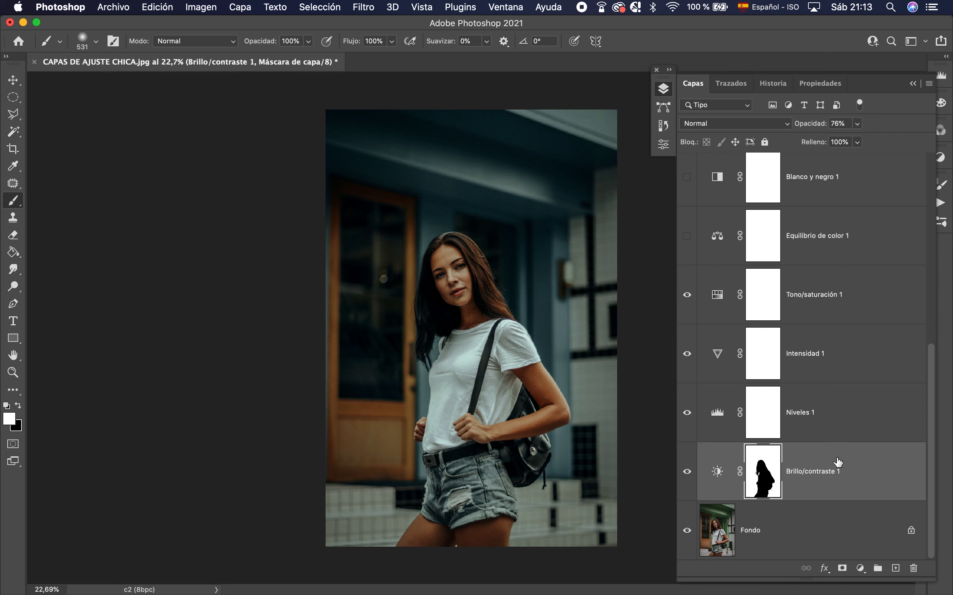